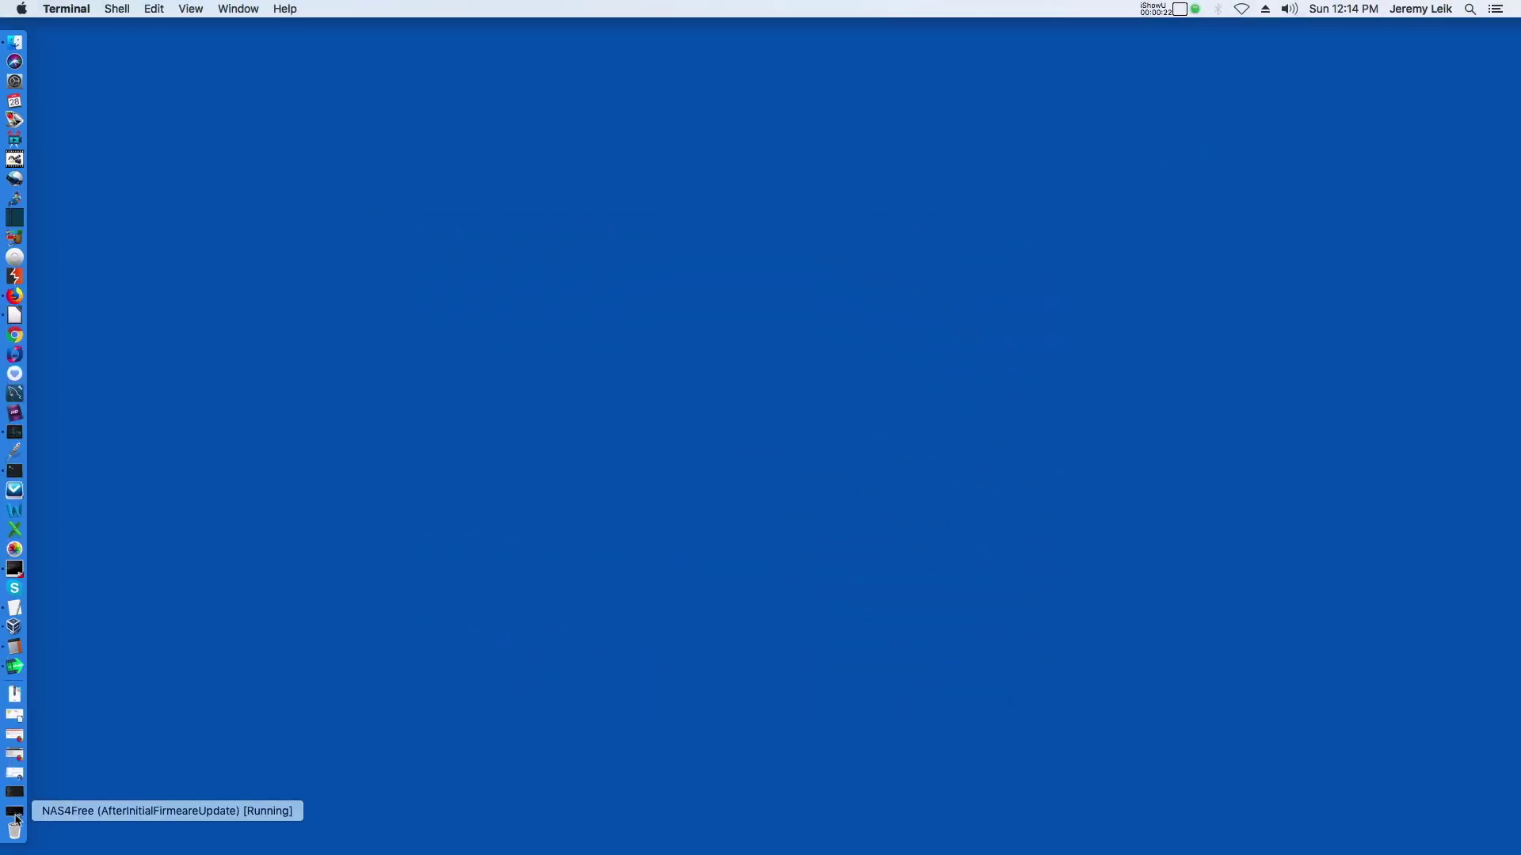
# Restore the NAS4Free window and open Disks > Management listing ada0 and disks da0–da3.
pyautogui.click(15, 812)
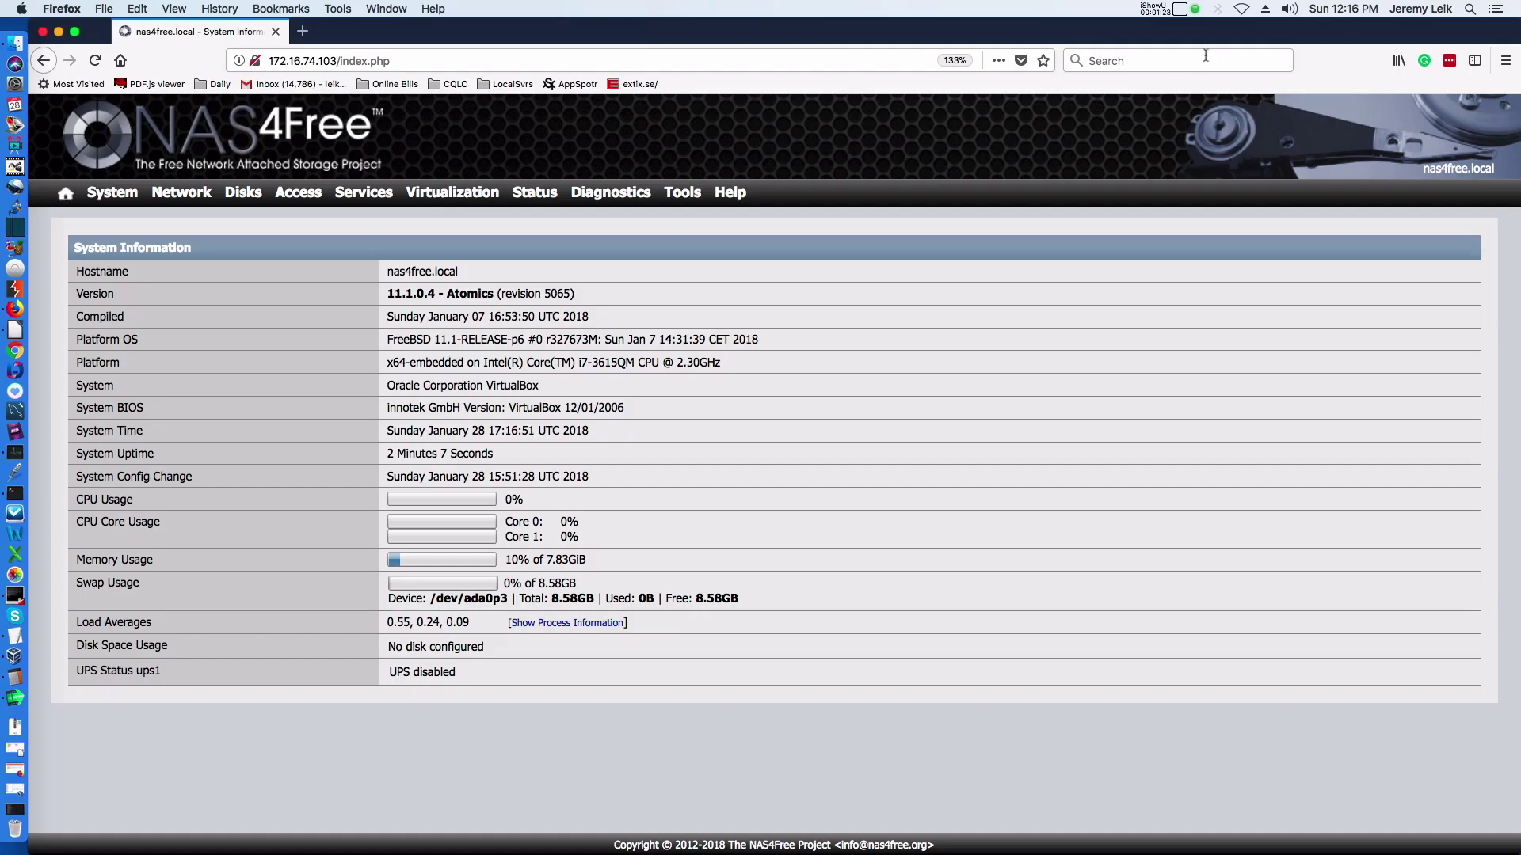
pyautogui.moveTo(243, 193)
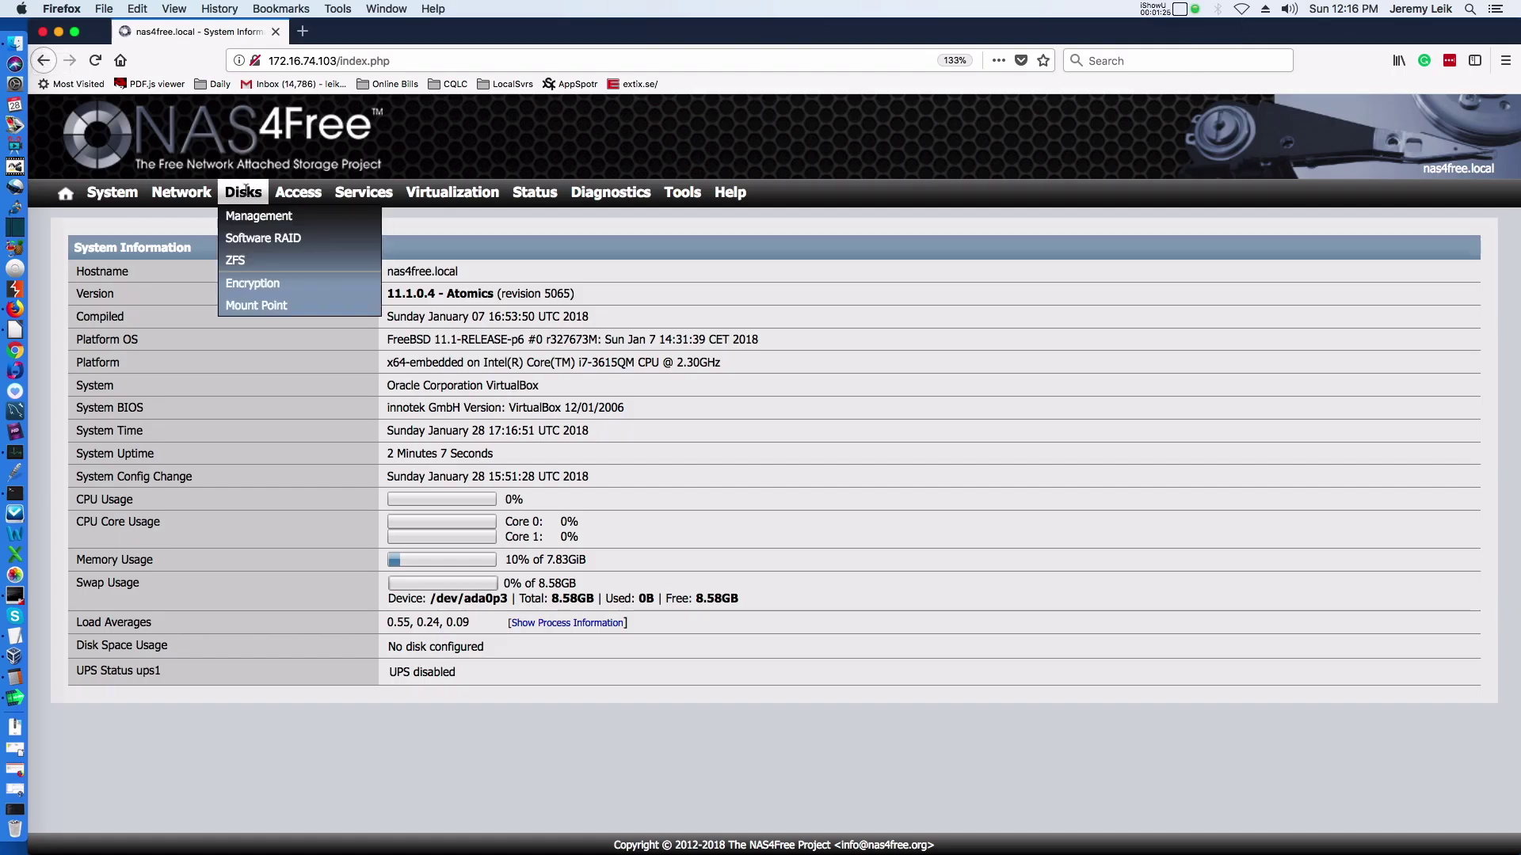
pyautogui.click(250, 220)
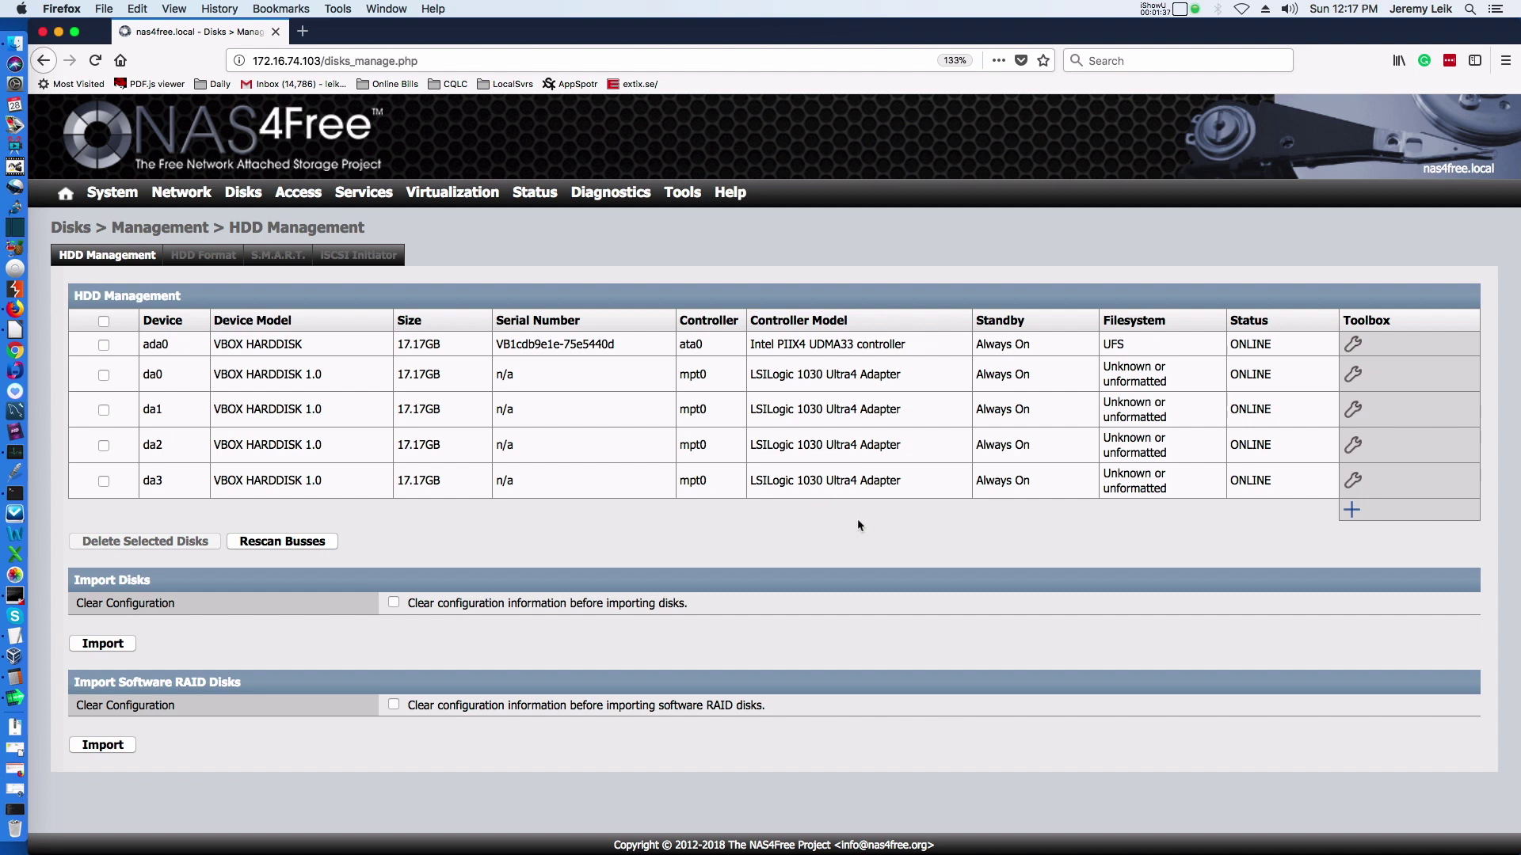
pyautogui.click(195, 259)
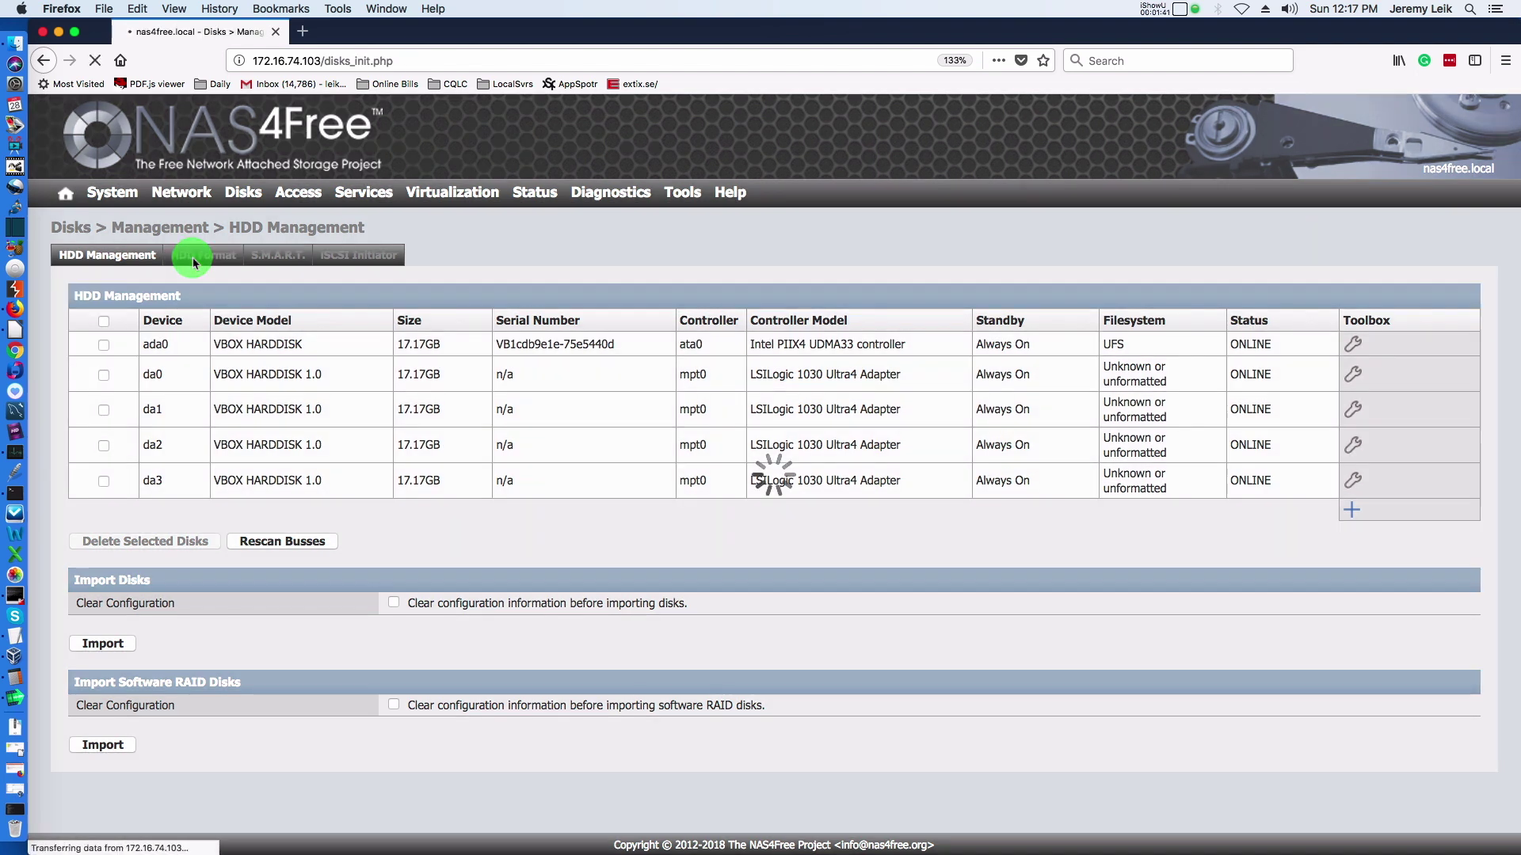
# Format all four disks da0–da3 as ZFS with volume label YTDemoTestVol and GPT partitions.
pyautogui.click(104, 413)
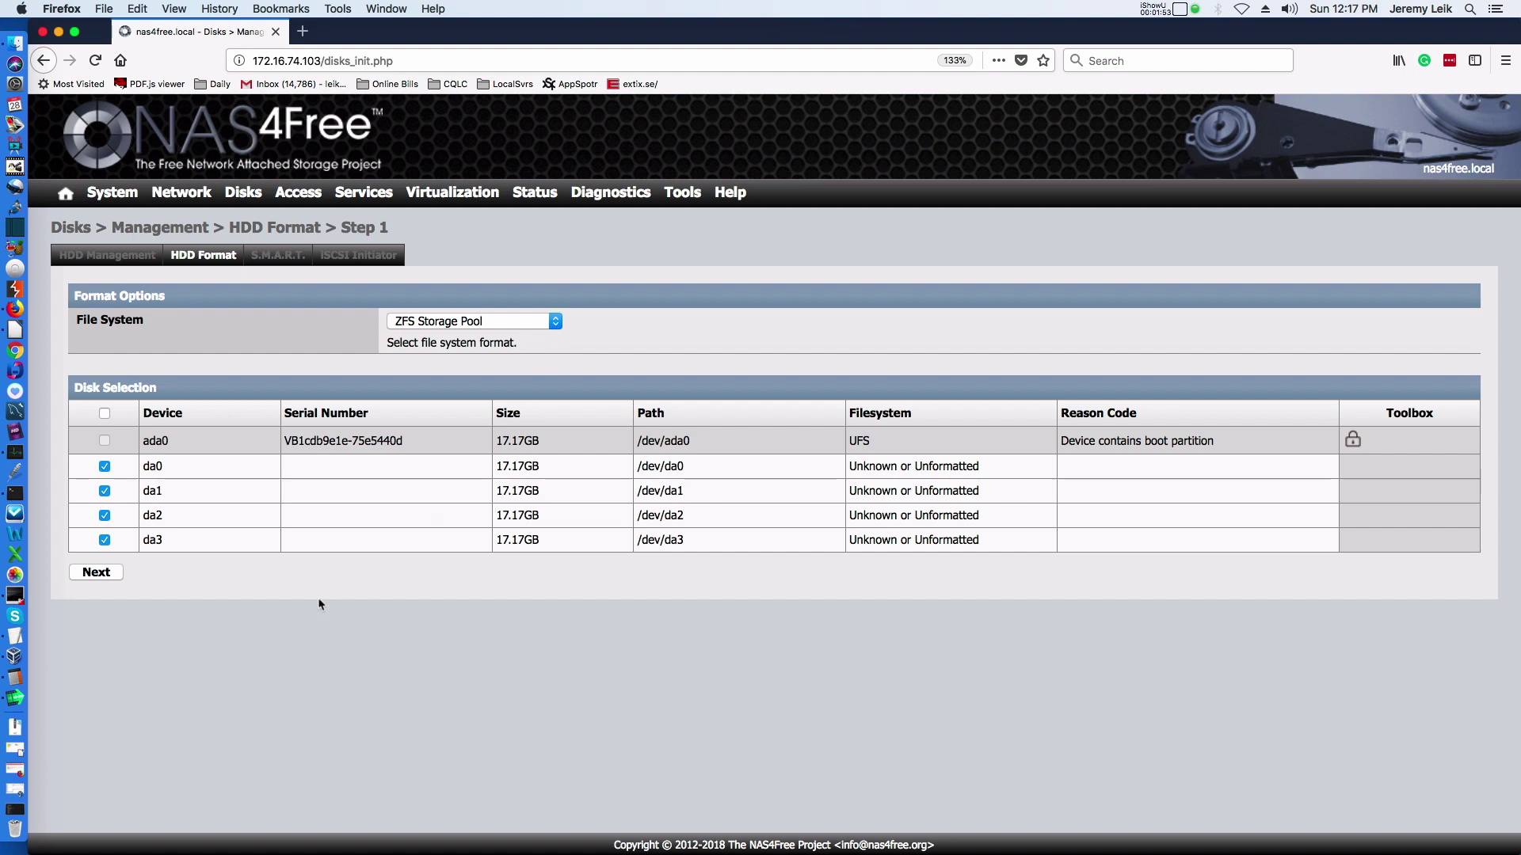
pyautogui.click(98, 575)
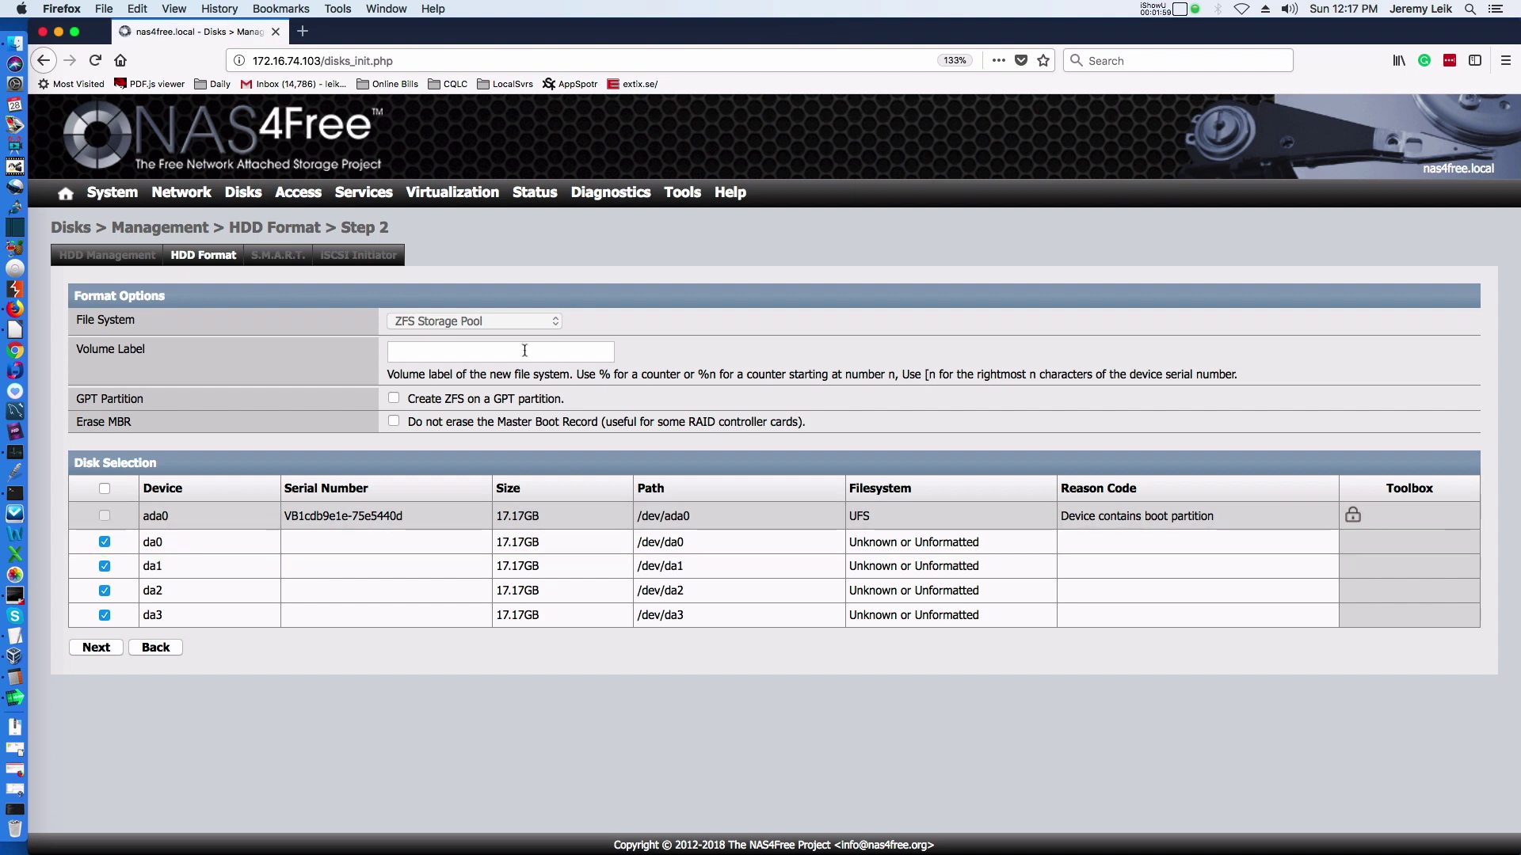
pyautogui.click(522, 350)
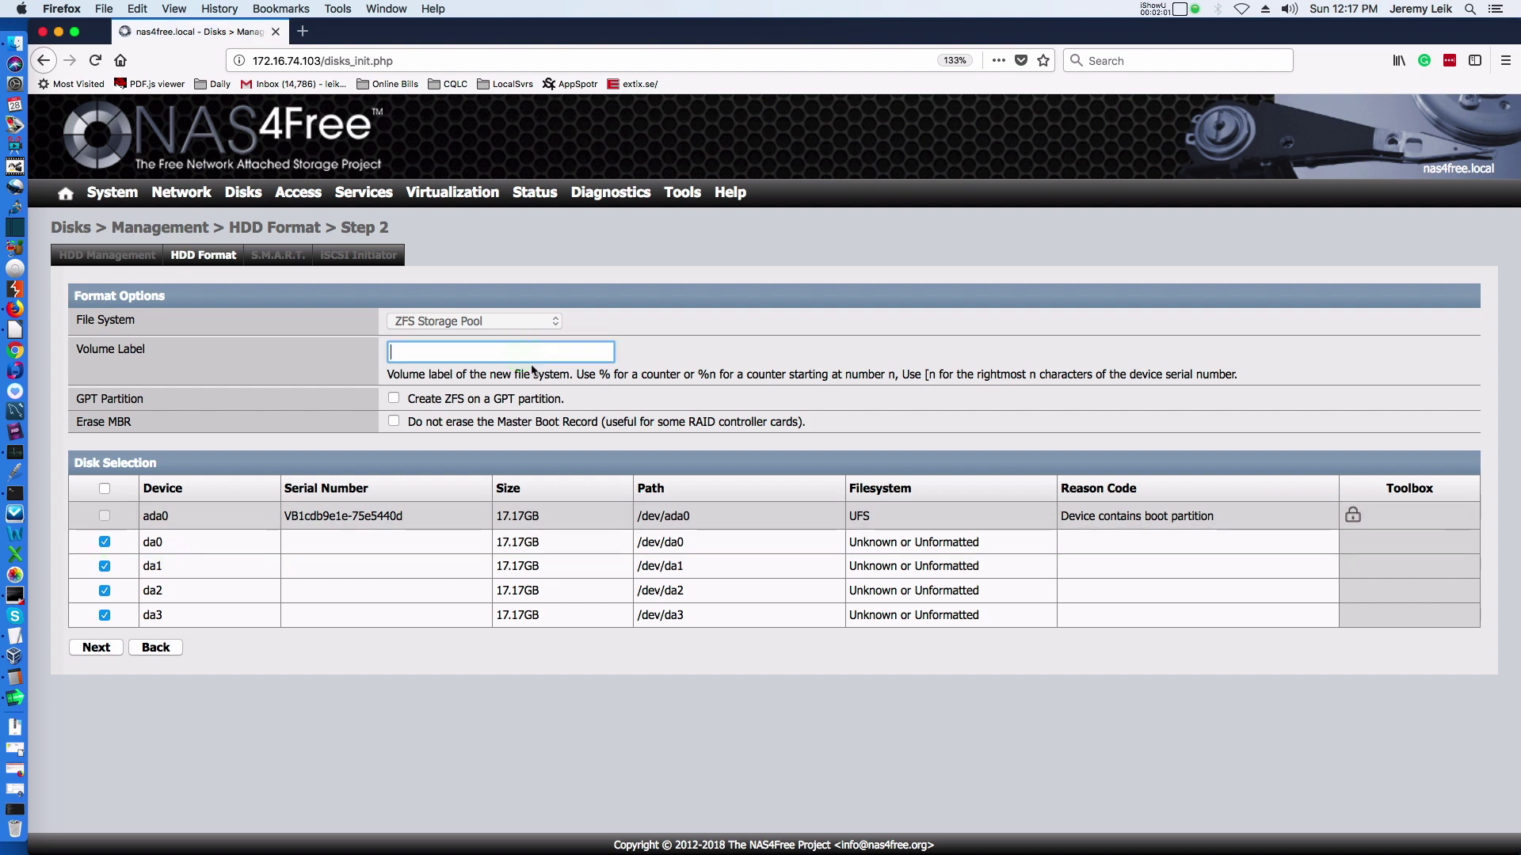
pyautogui.write('YTDemoTestVol')
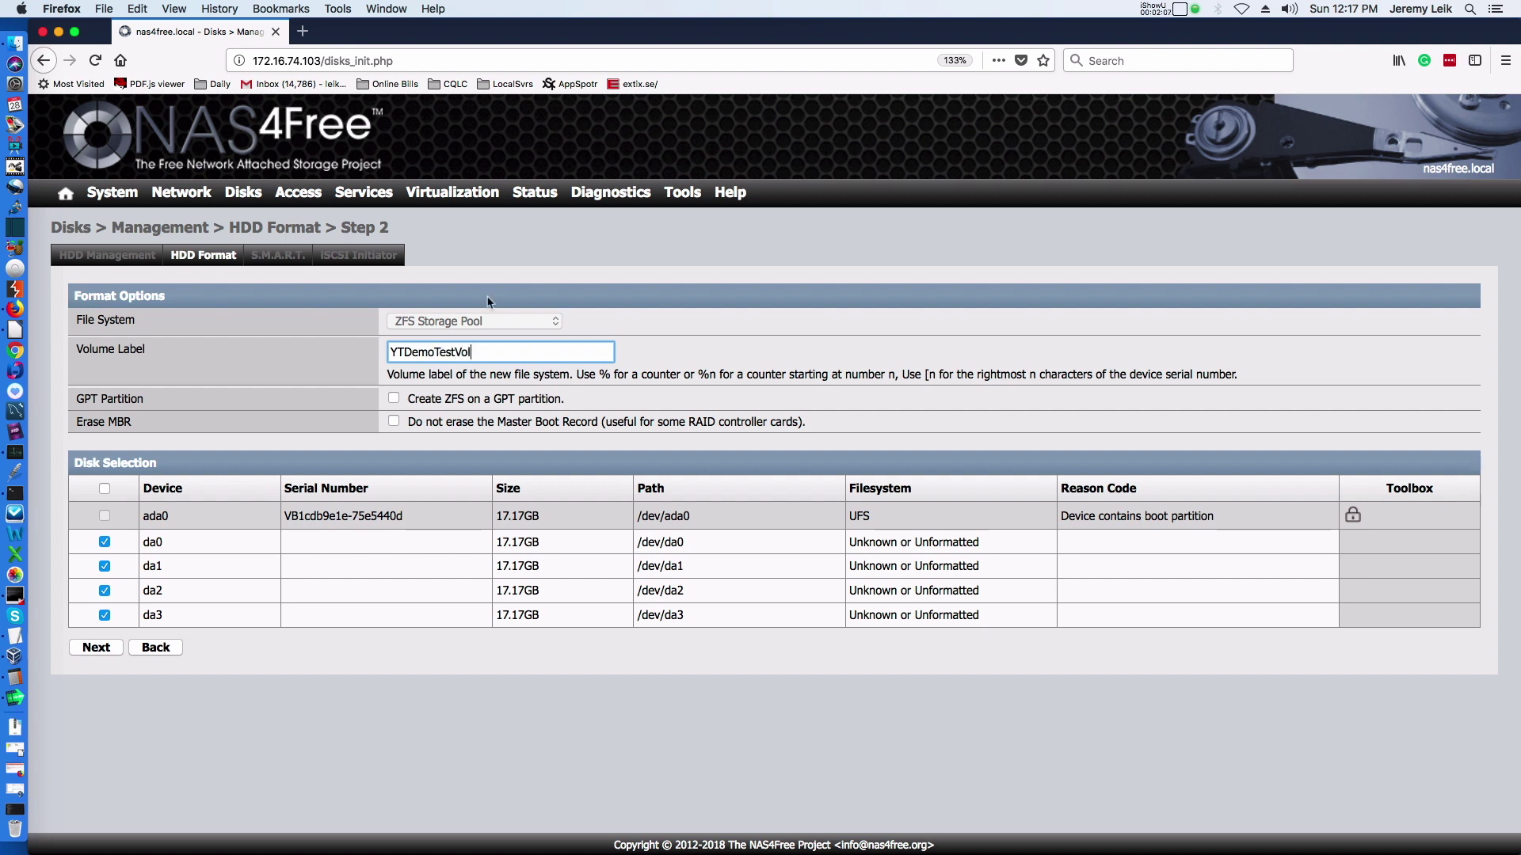
pyautogui.click(395, 400)
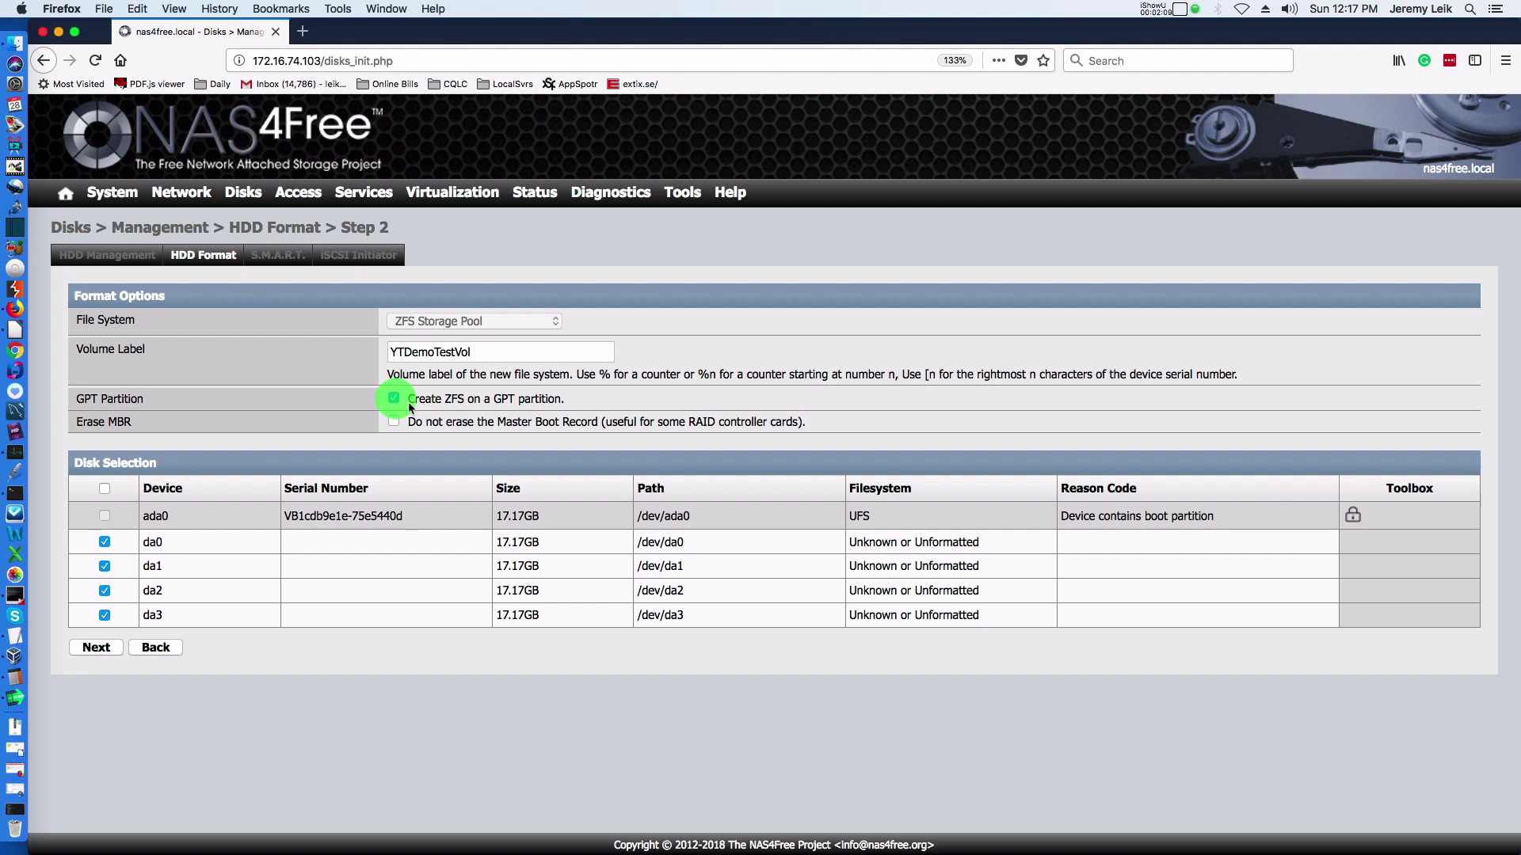
pyautogui.click(96, 651)
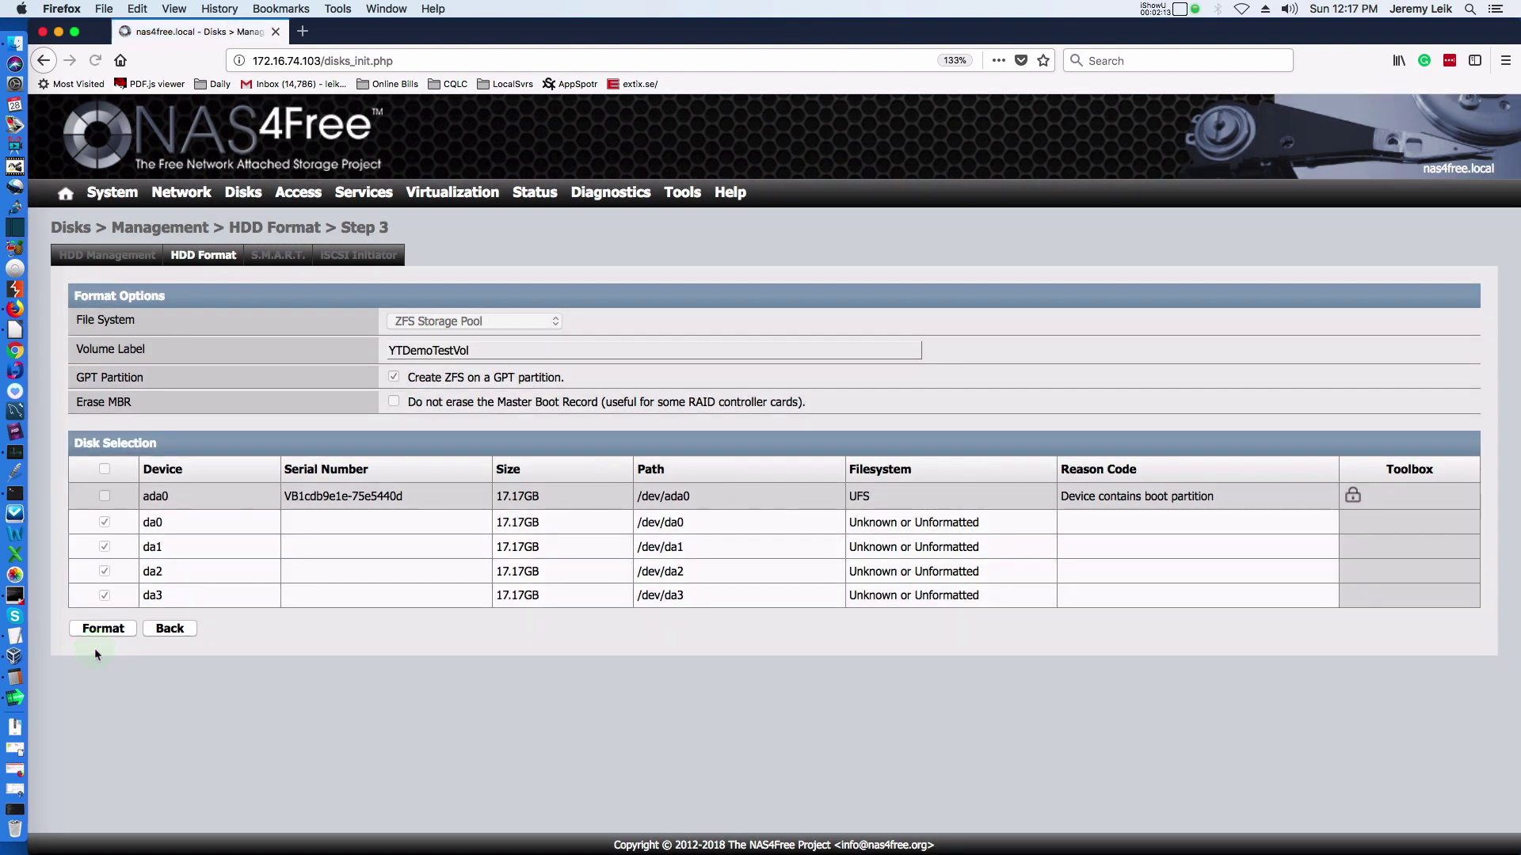
pyautogui.click(103, 631)
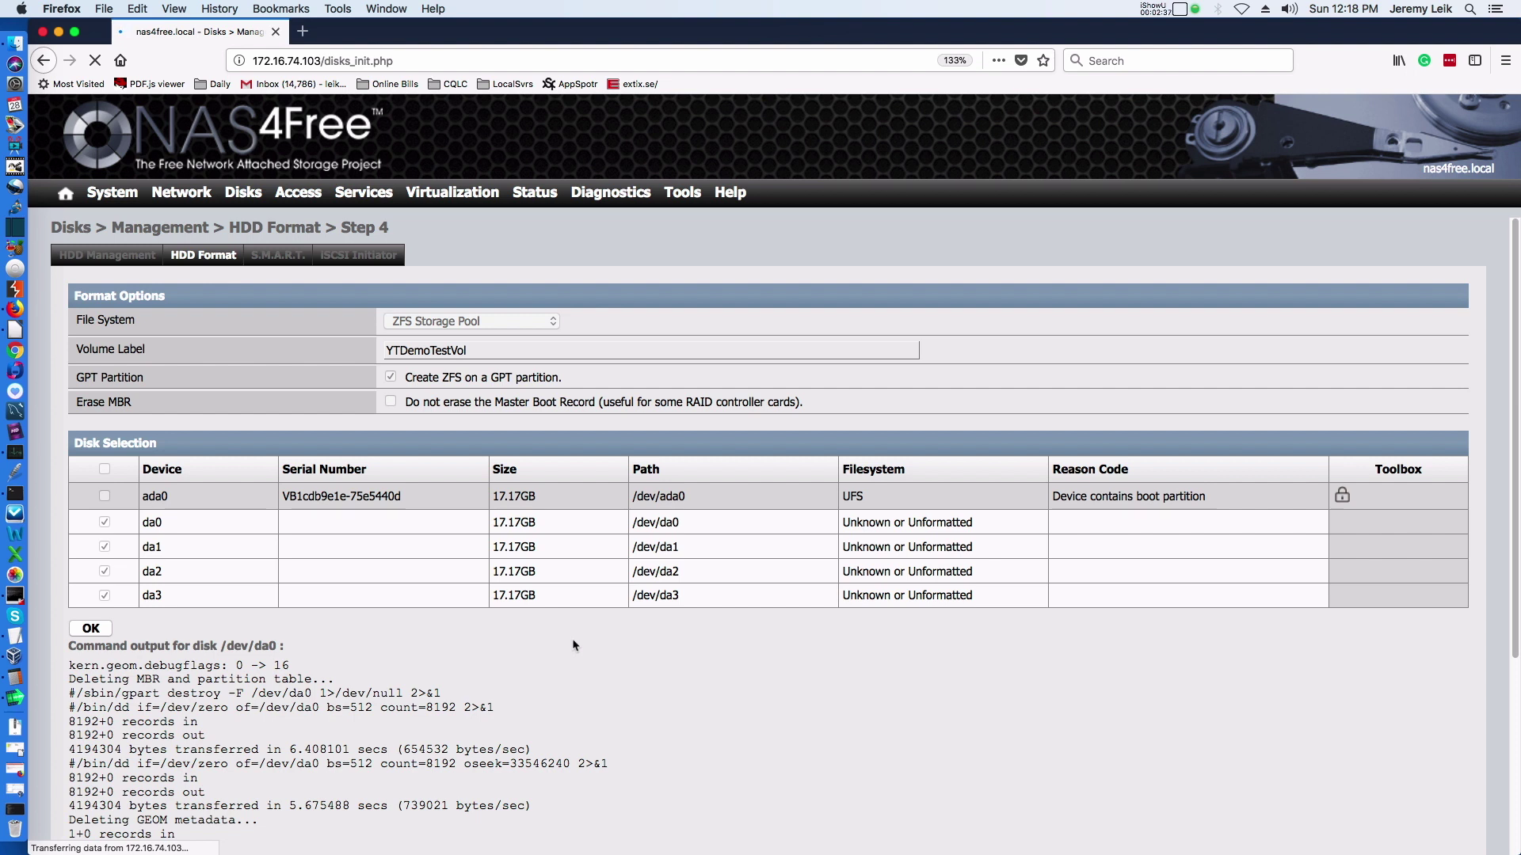
# Review the format output until every disk reports Done, then confirm with OK.
pyautogui.scroll(-10, 565, 616)
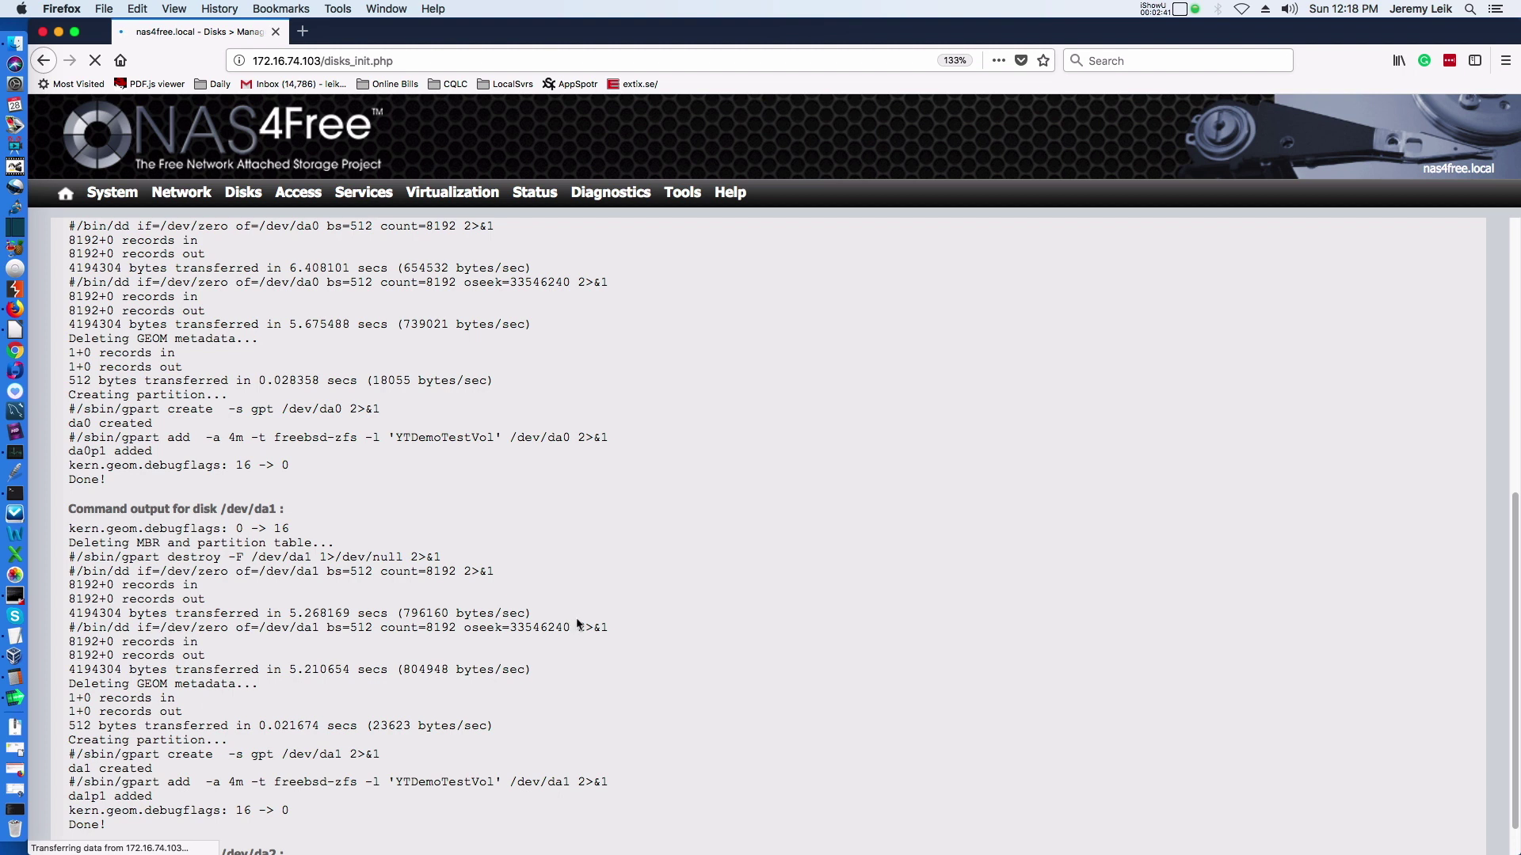
pyautogui.scroll(-1, 570, 624)
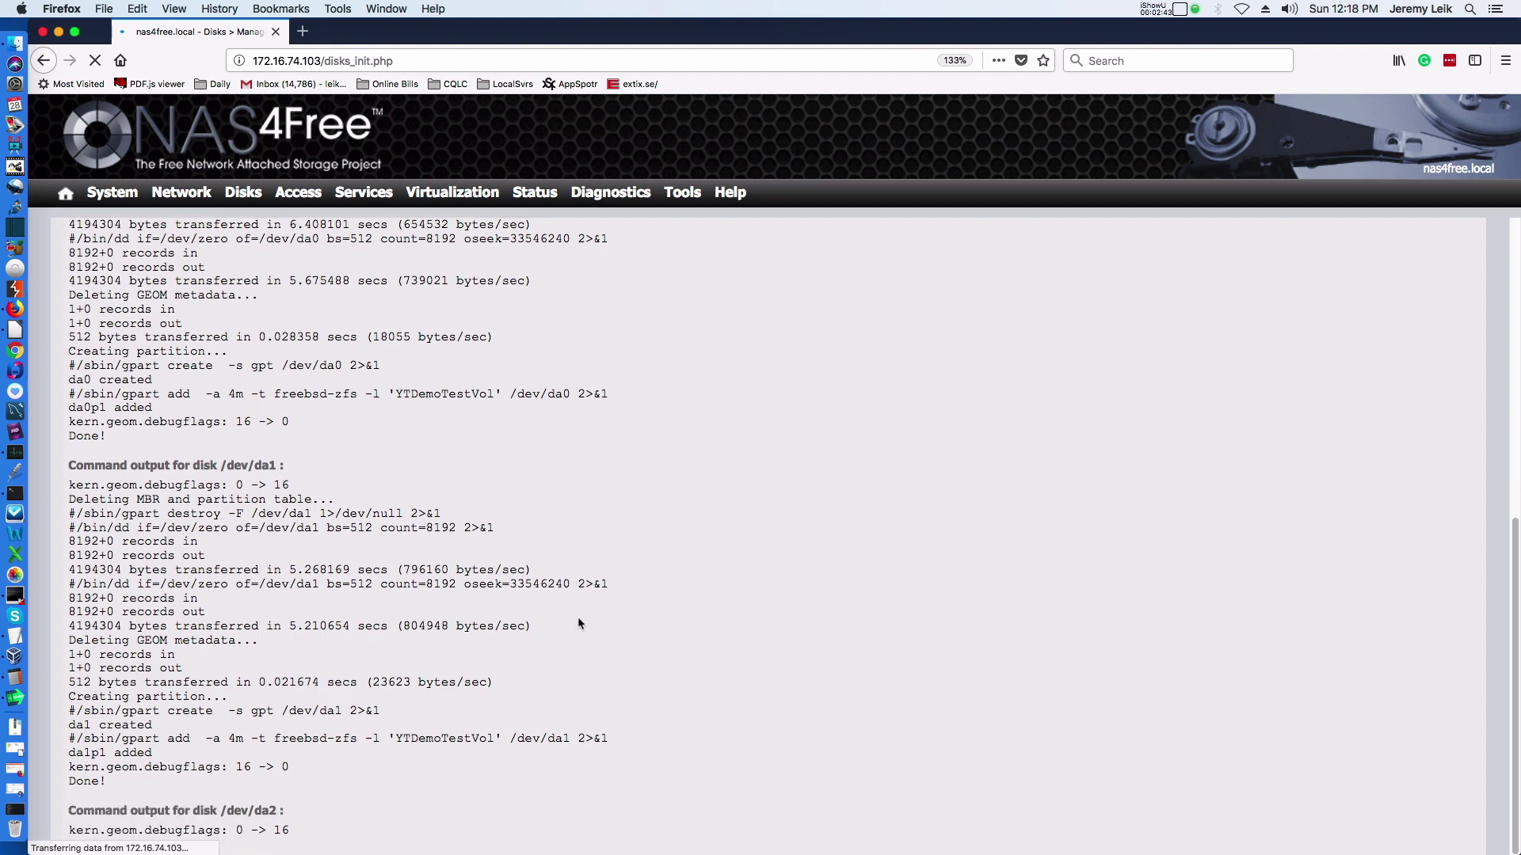
pyautogui.scroll(-2, 578, 624)
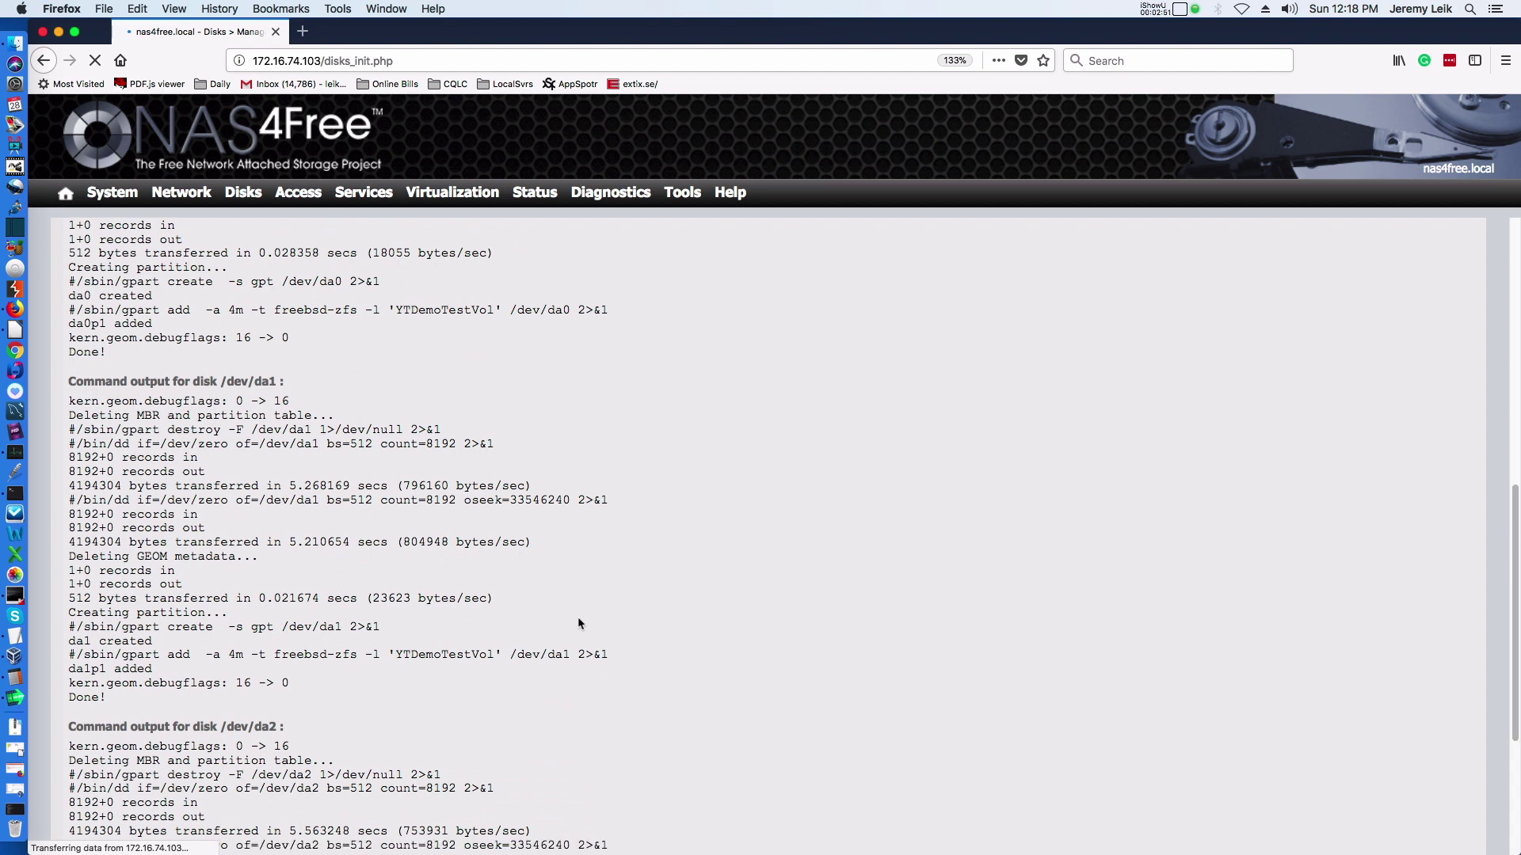
pyautogui.scroll(-6, 579, 623)
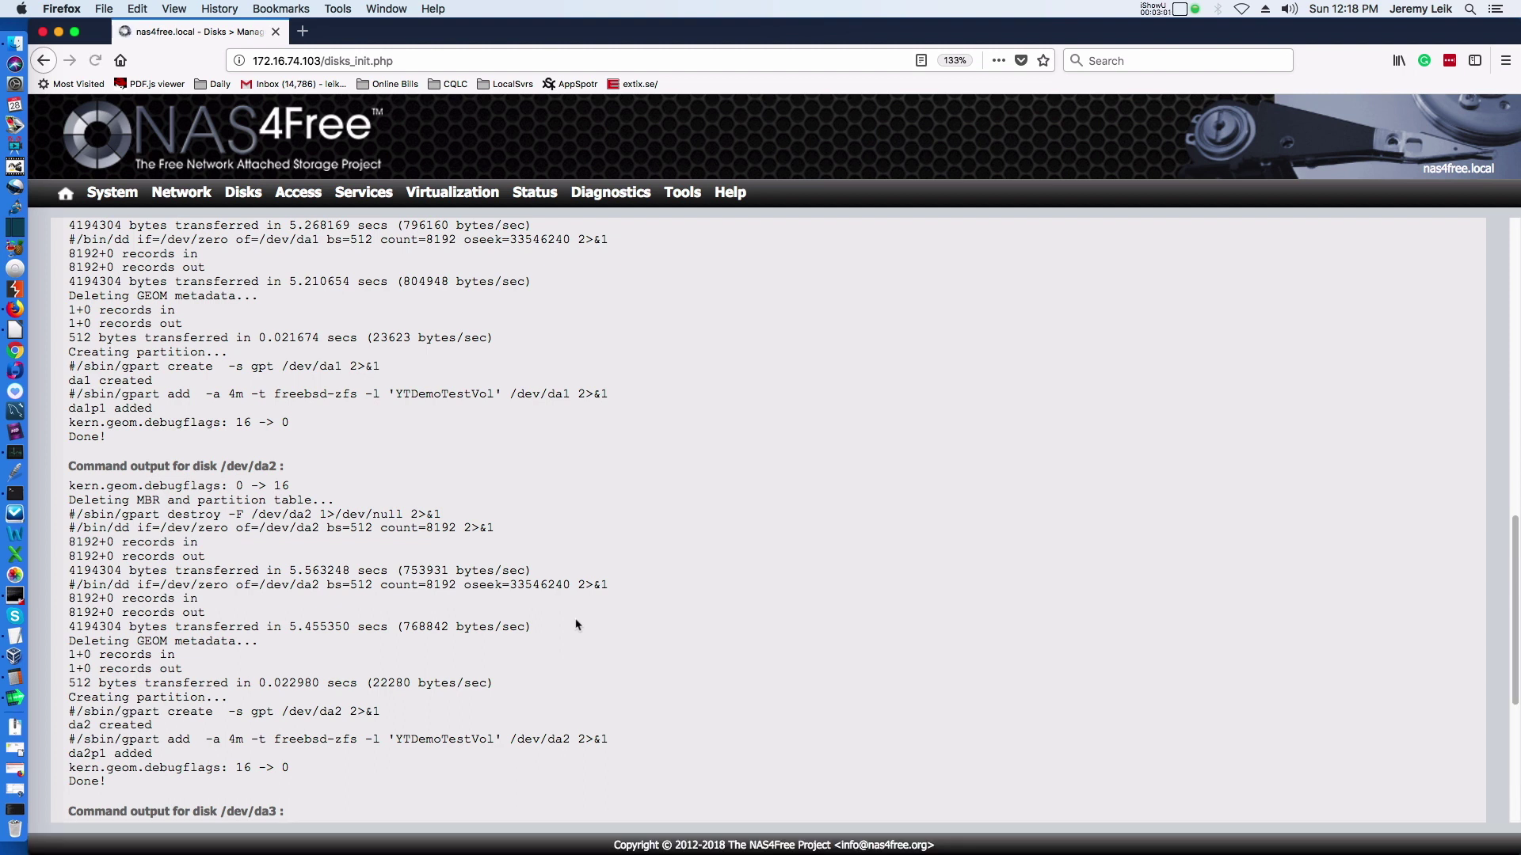
pyautogui.scroll(-5, 578, 624)
pyautogui.scroll(18, 576, 624)
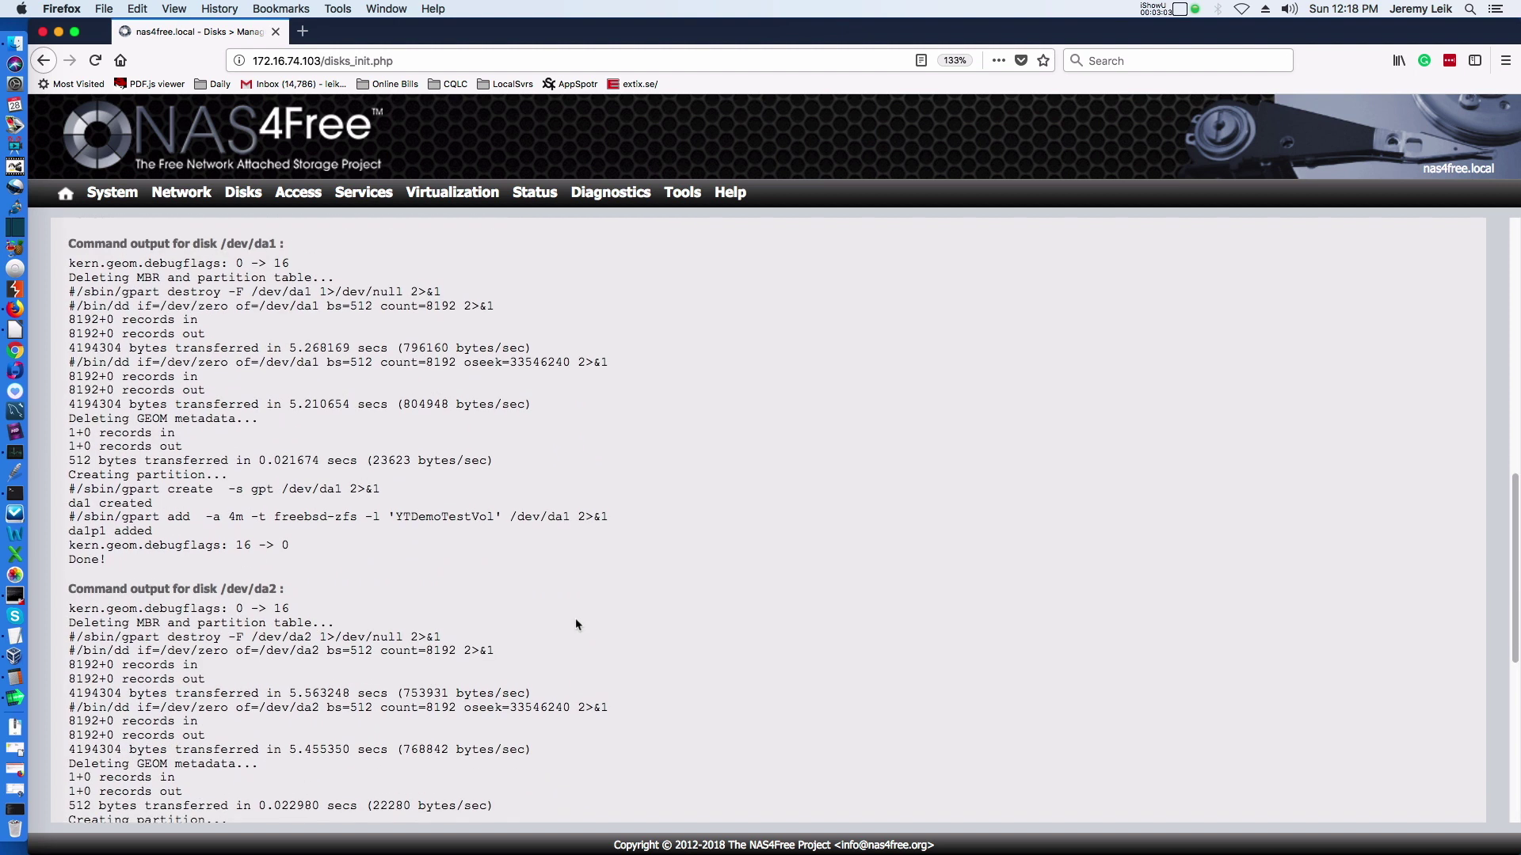
pyautogui.scroll(1, 578, 625)
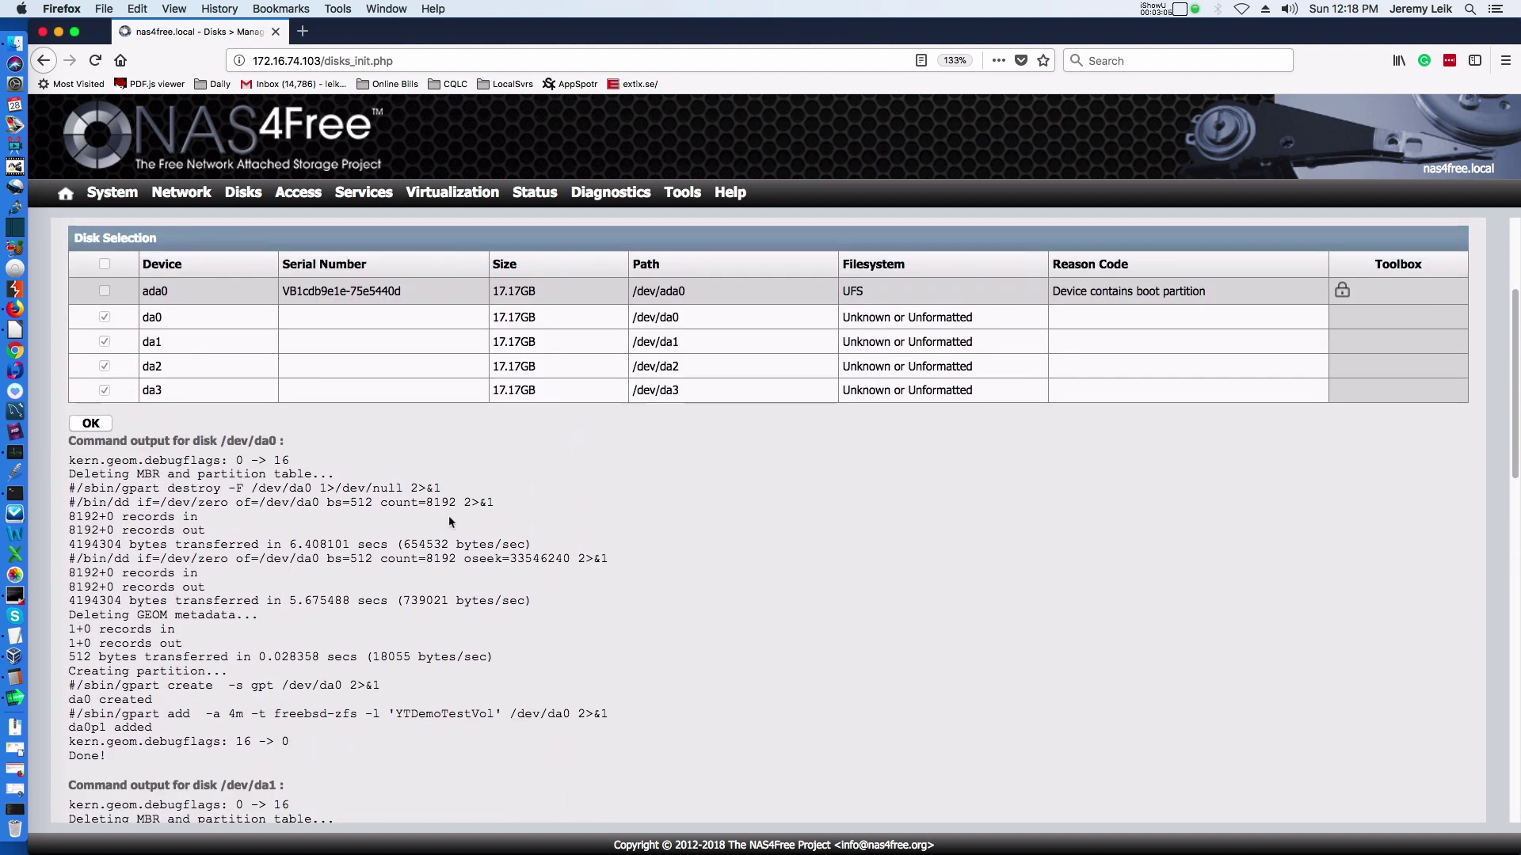
pyautogui.click(90, 423)
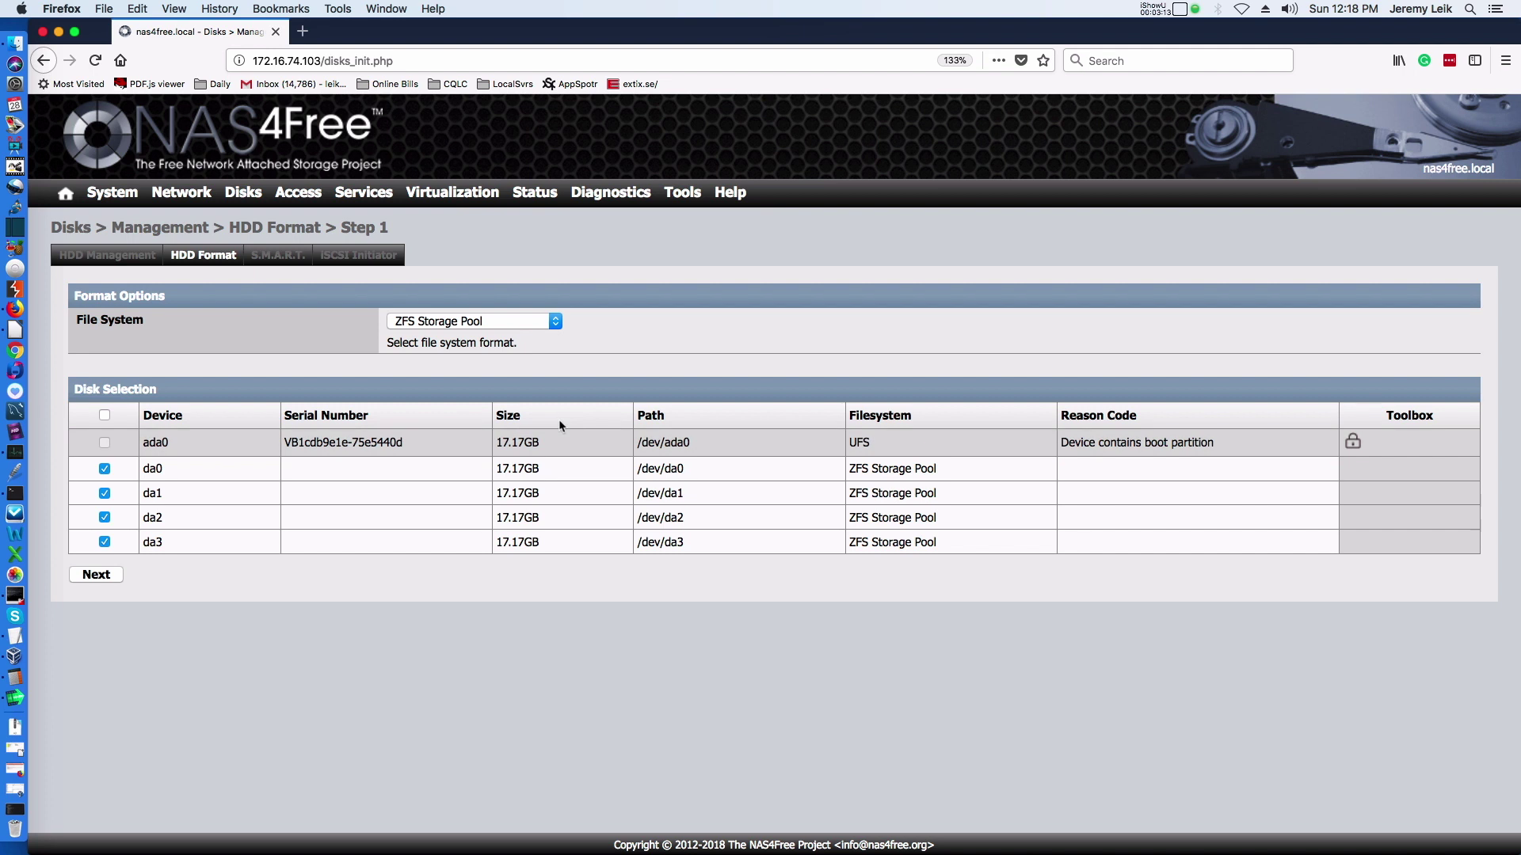
# Go to Disks > ZFS > Pools > Virtual Device and start adding a new virtual device.
pyautogui.moveTo(252, 199)
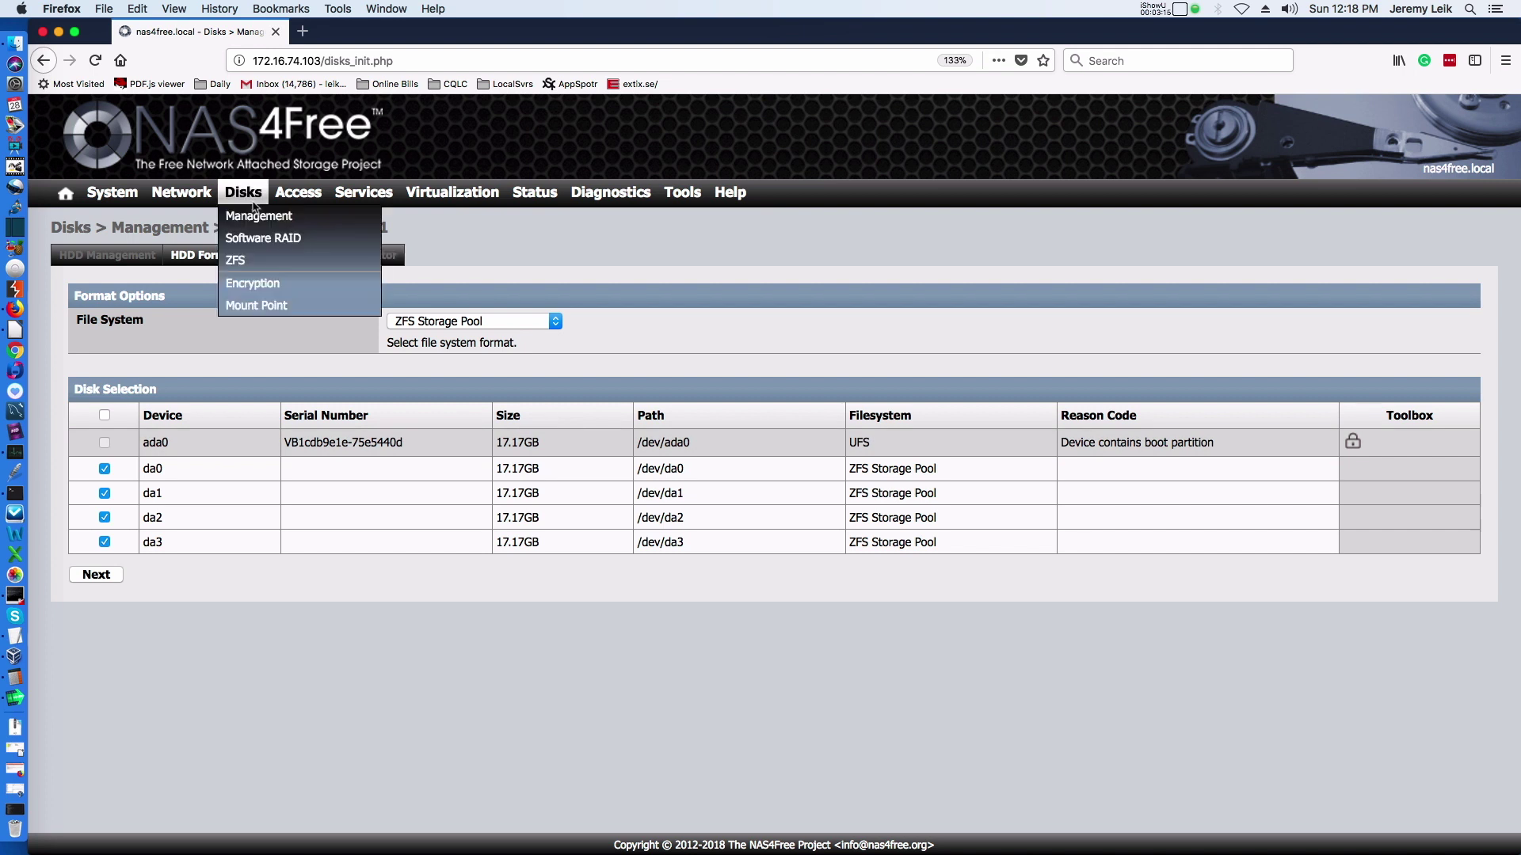
pyautogui.click(237, 262)
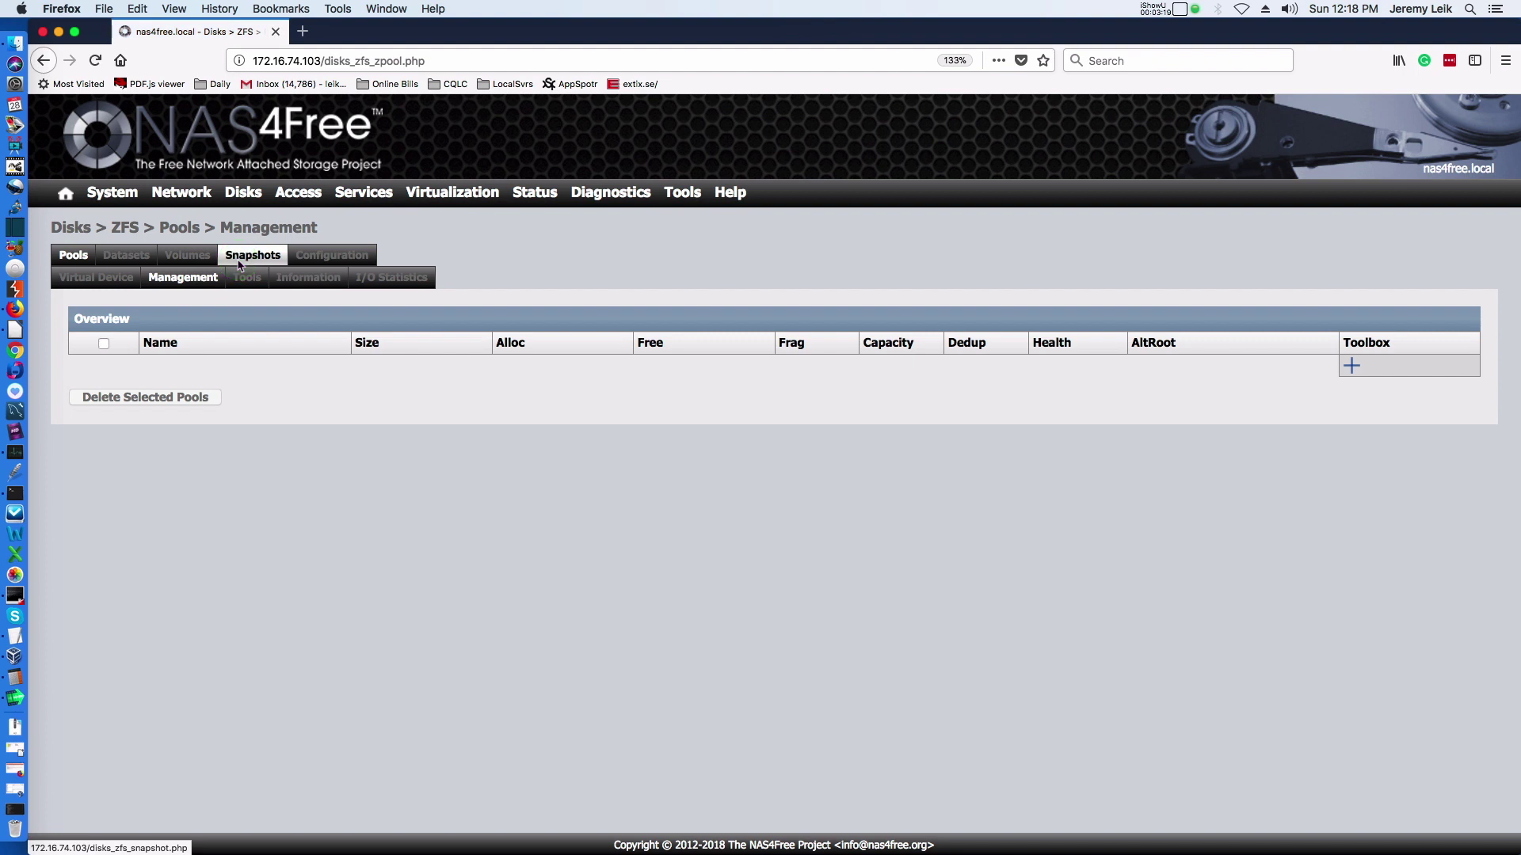
pyautogui.click(82, 282)
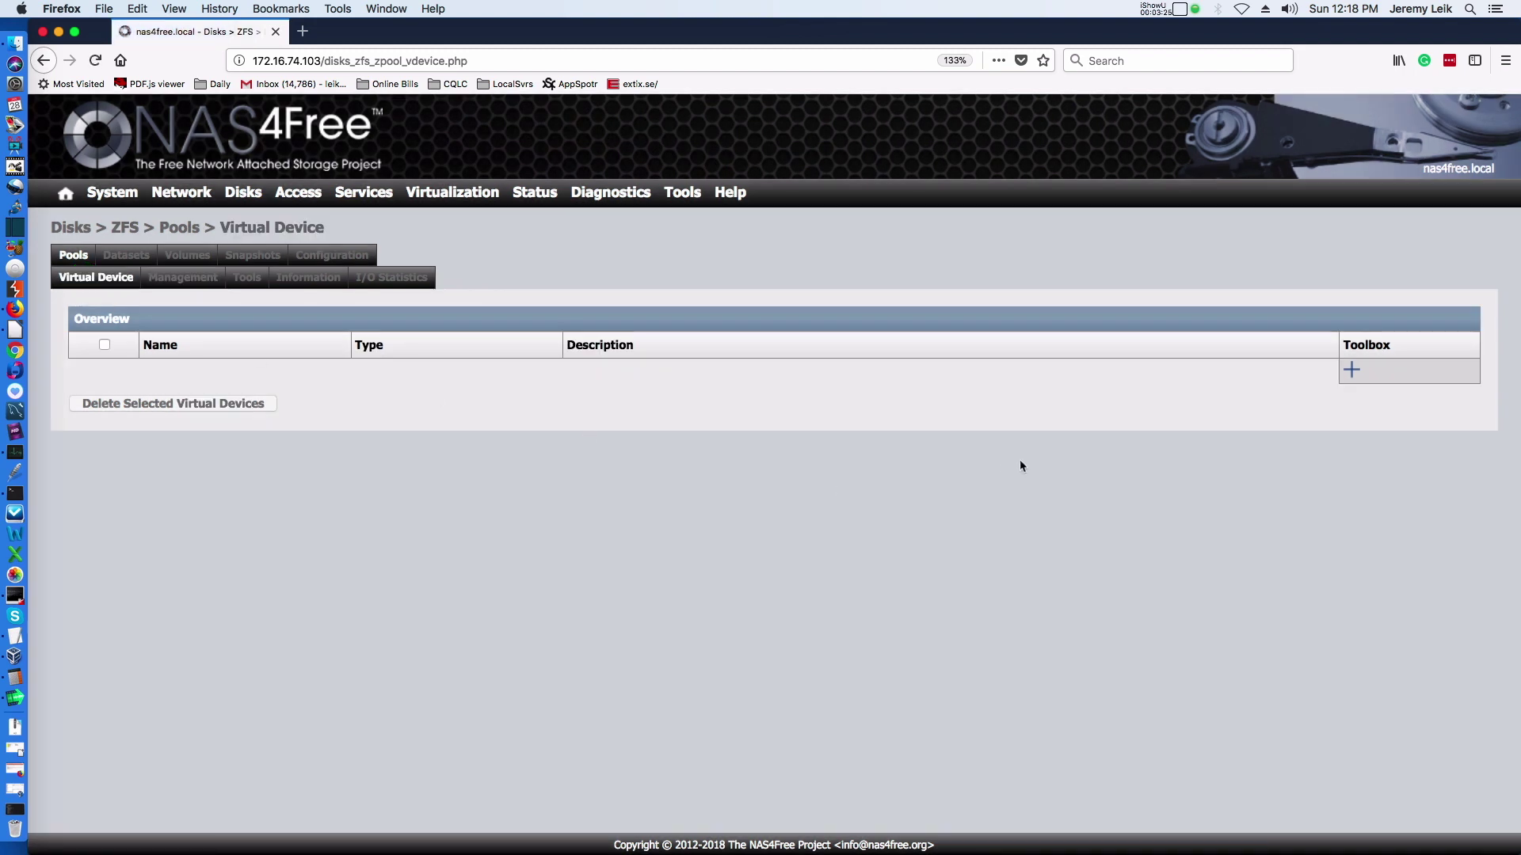
pyautogui.click(1353, 373)
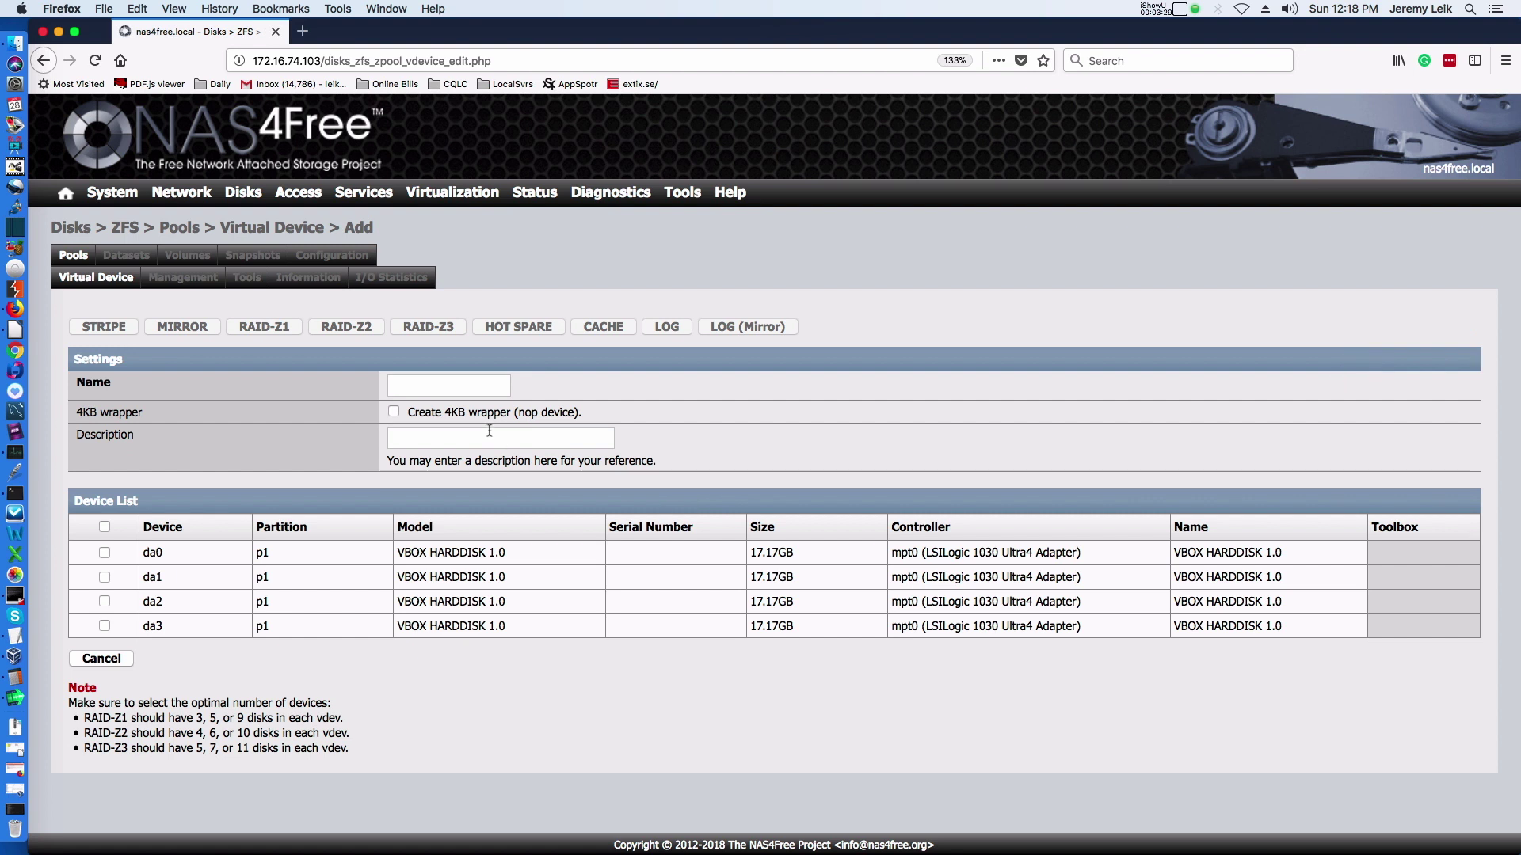
# Name the virtual device YT-Demo-VDevice with description 'Virtual Device for YT Demo'.
pyautogui.click(457, 387)
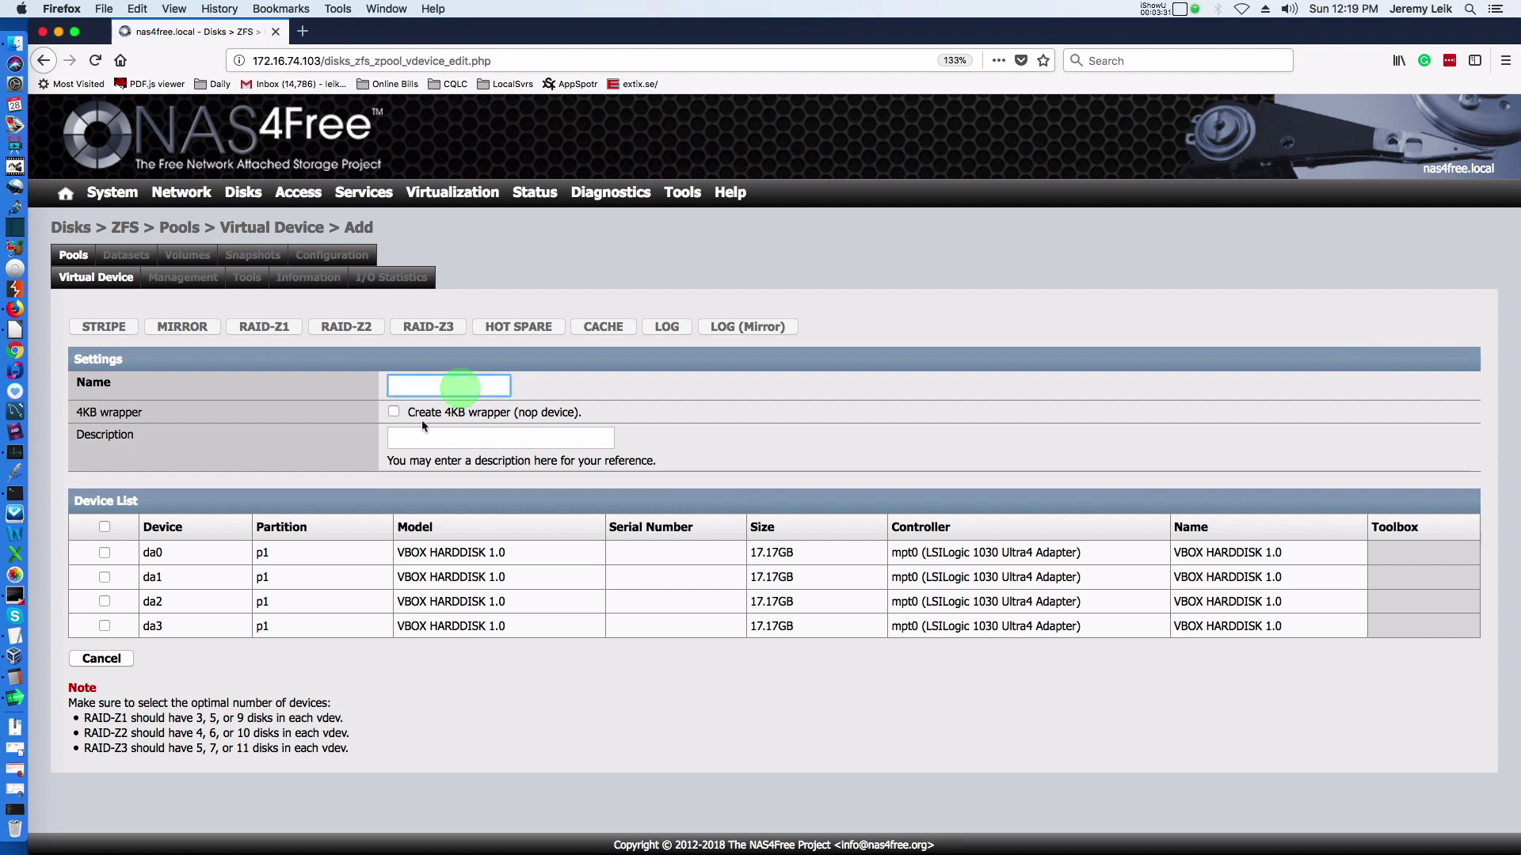
pyautogui.write('YT')
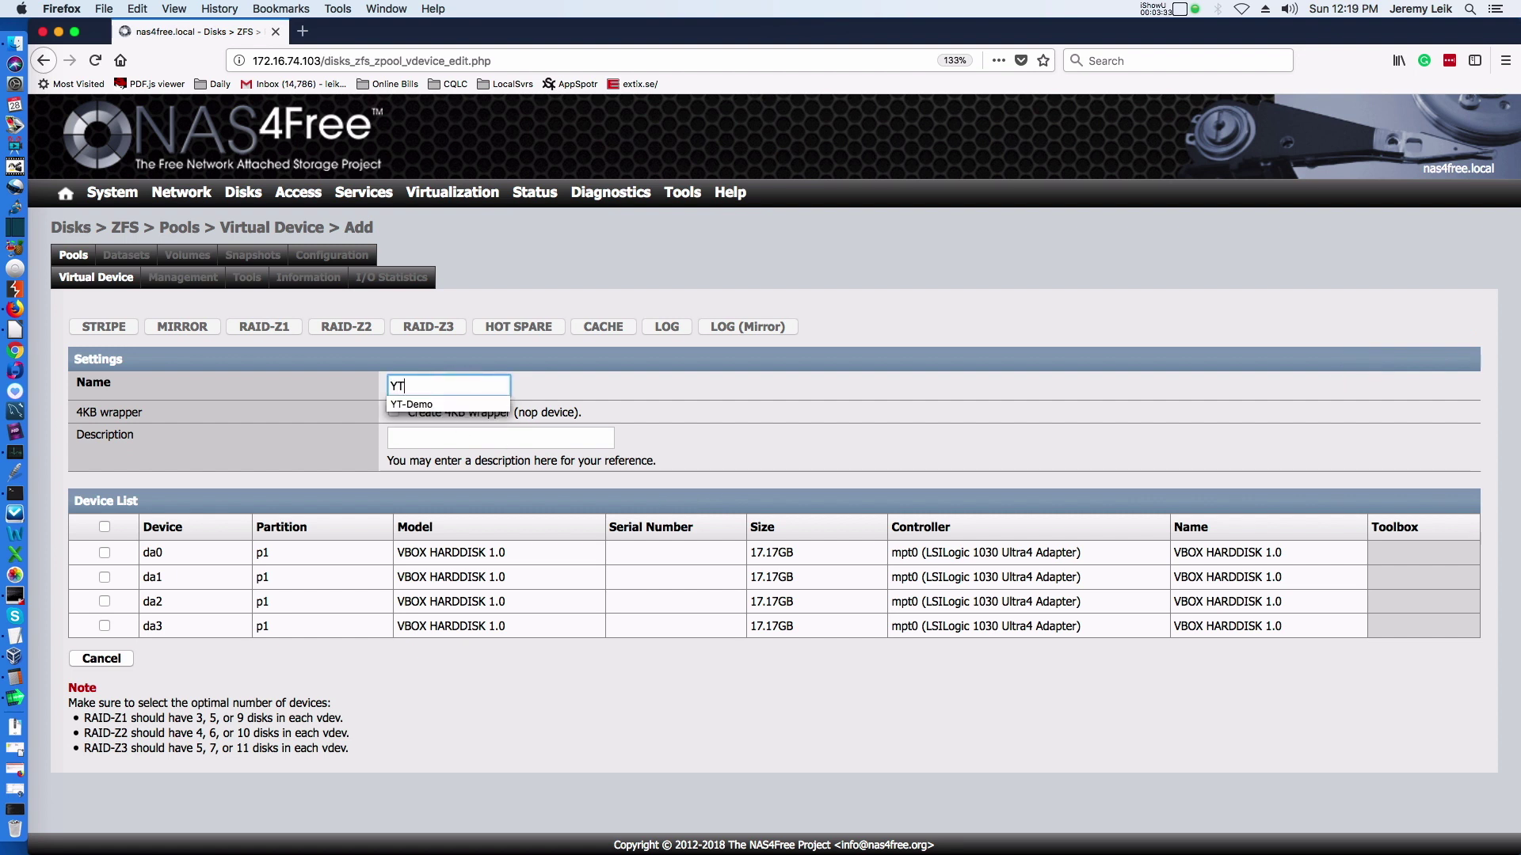
pyautogui.write('-Demo_VD')
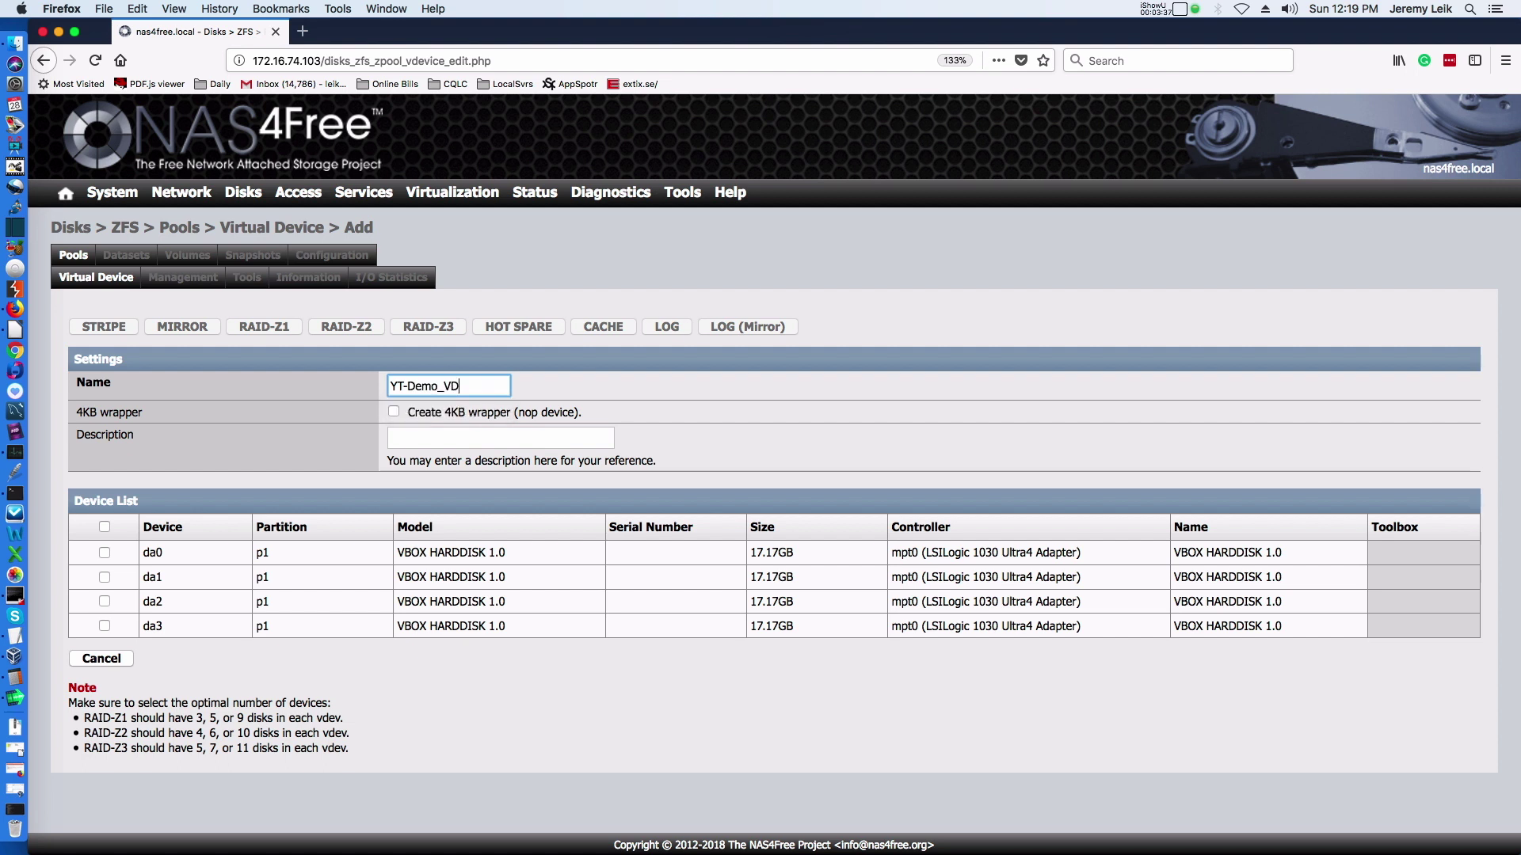
pyautogui.press('BackSpace')
pyautogui.press('BackSpace')
pyautogui.press('BackSpace')
pyautogui.write('-VDevice')
pyautogui.press('Tab')
pyautogui.press('Tab')
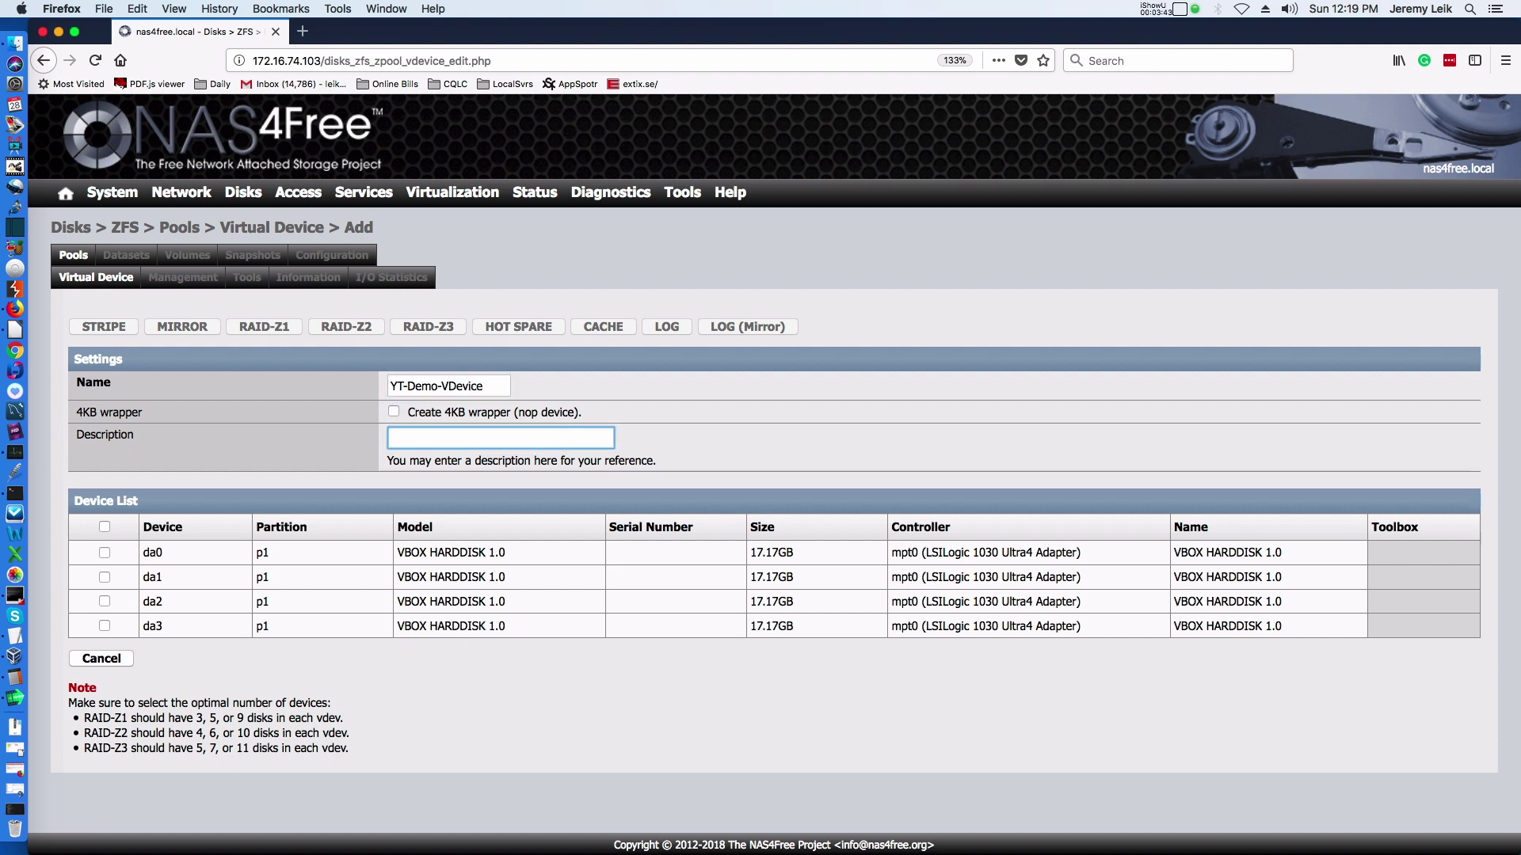
pyautogui.write('Virtual Device for YT Demo')
# Build the virtual device as RAID-Z2 from disks da0–da3 and apply the configuration.
pyautogui.click(103, 527)
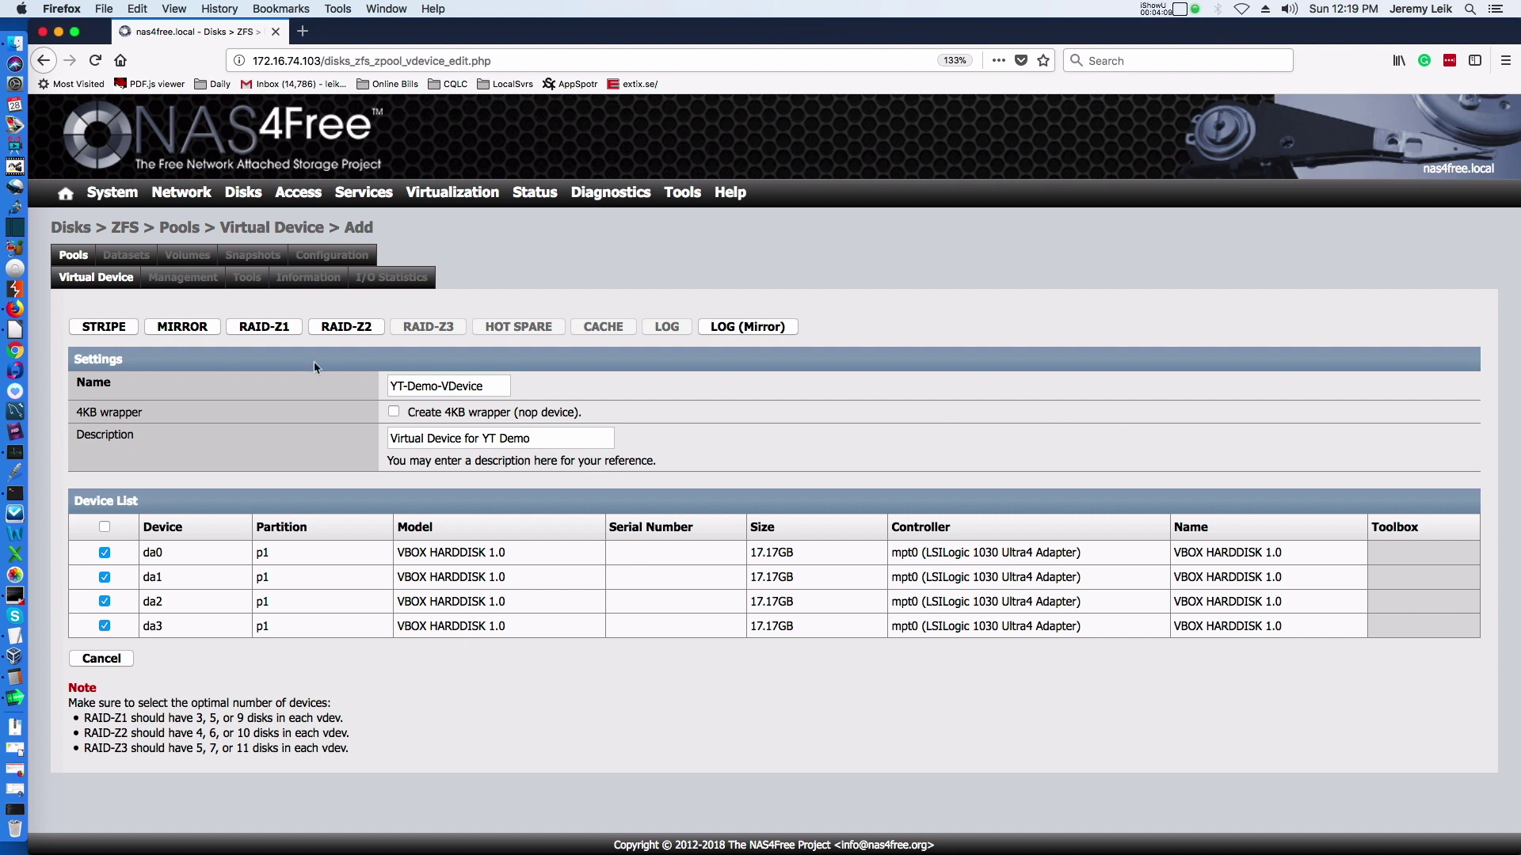
pyautogui.click(346, 328)
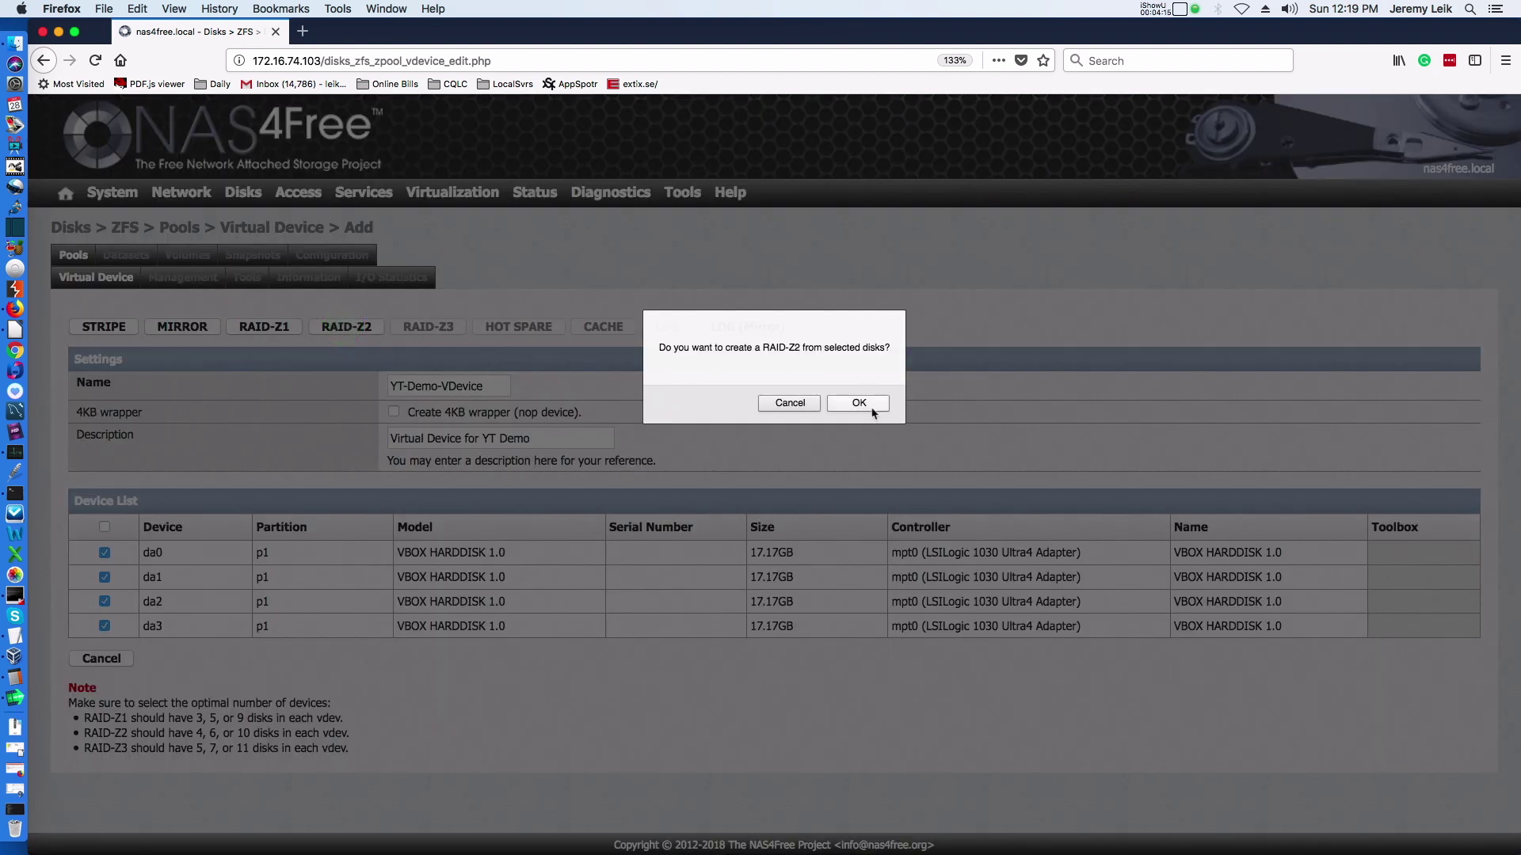
pyautogui.click(859, 404)
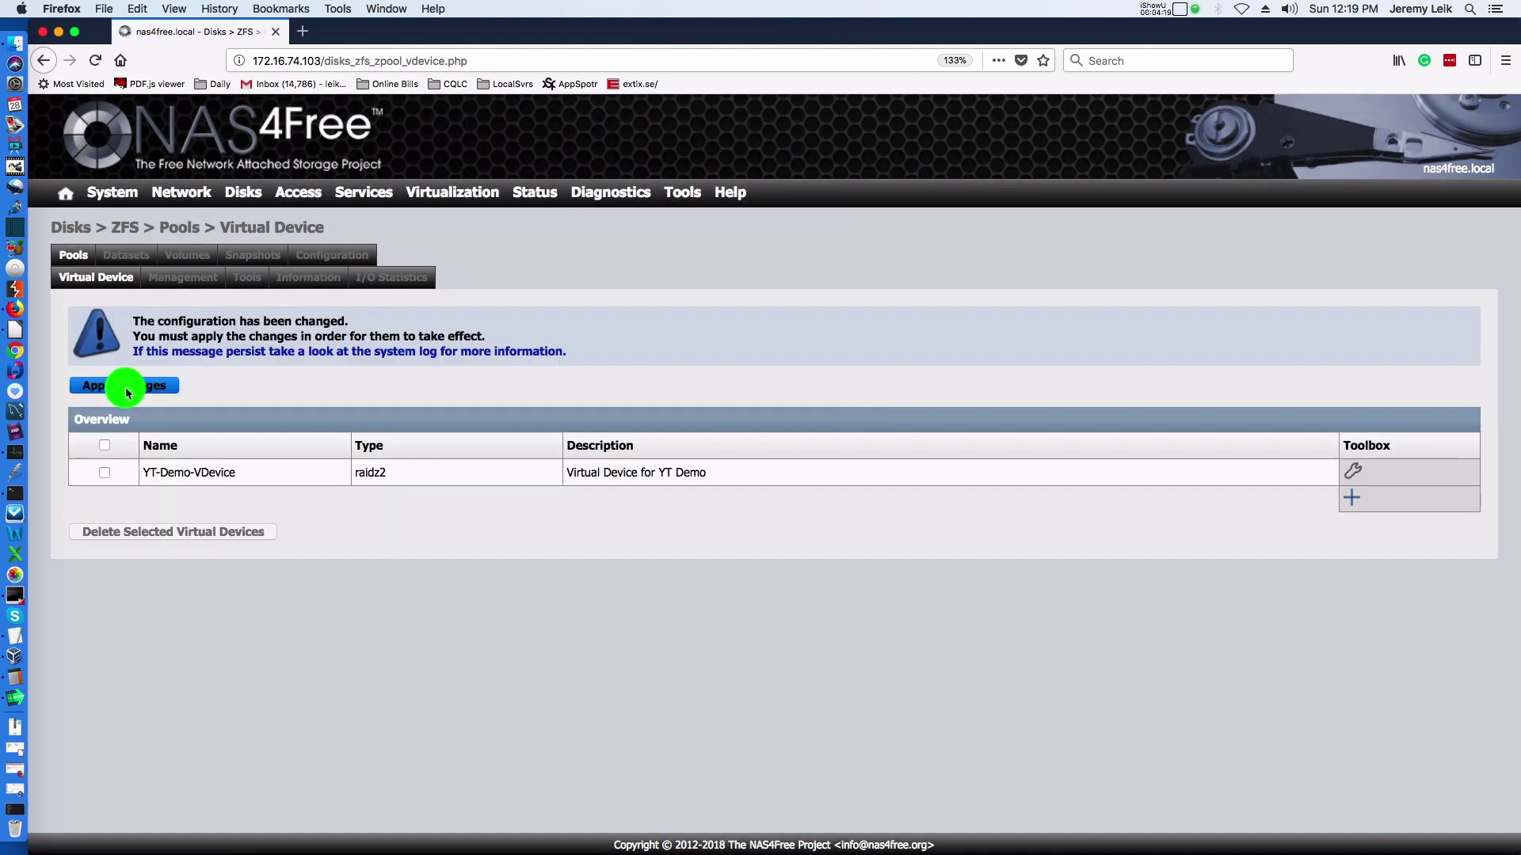
pyautogui.click(128, 388)
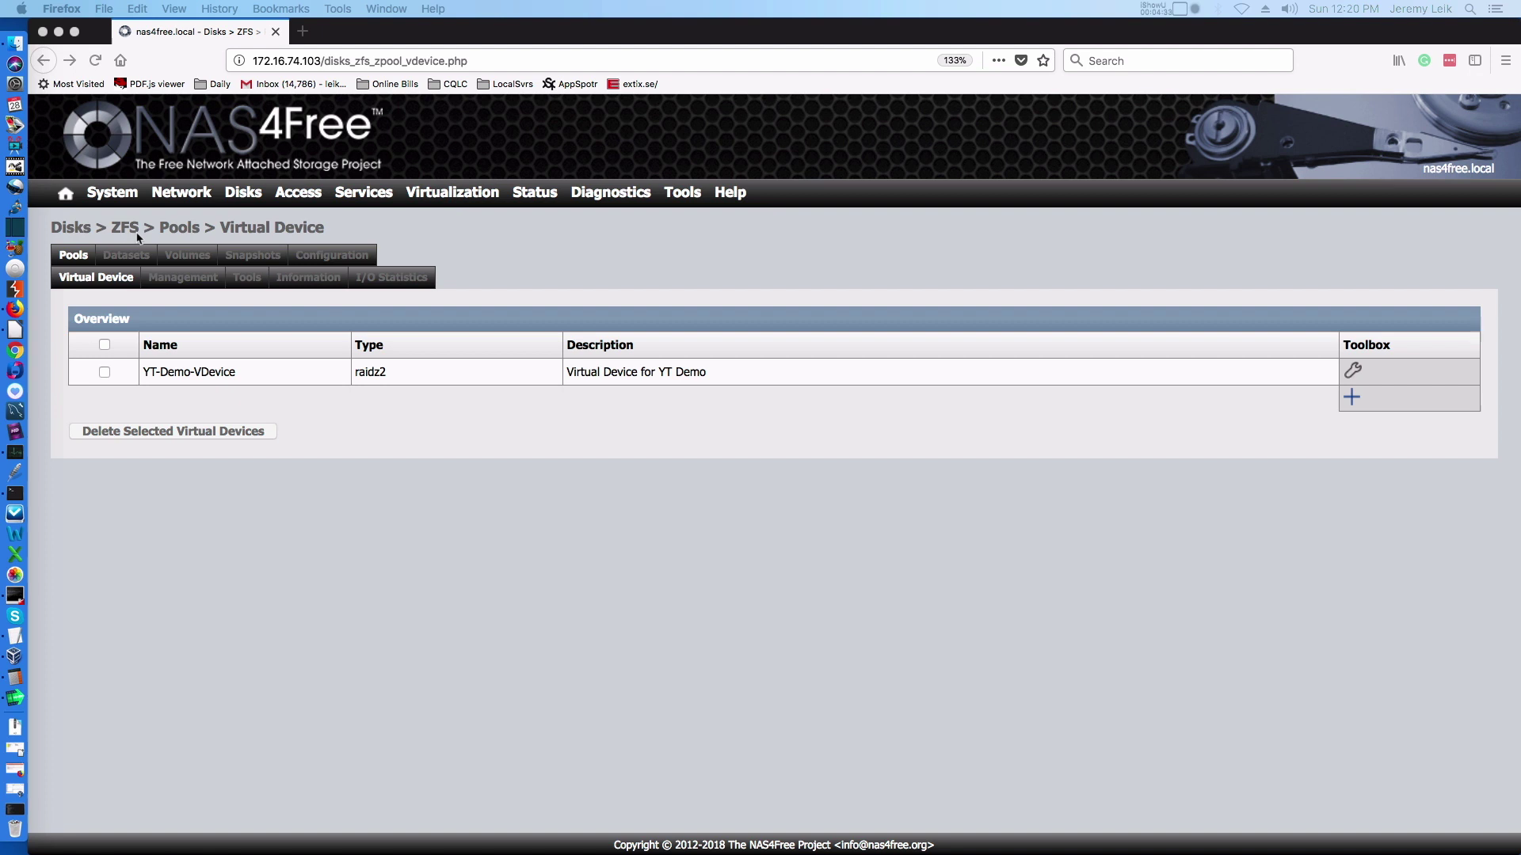
pyautogui.click(178, 285)
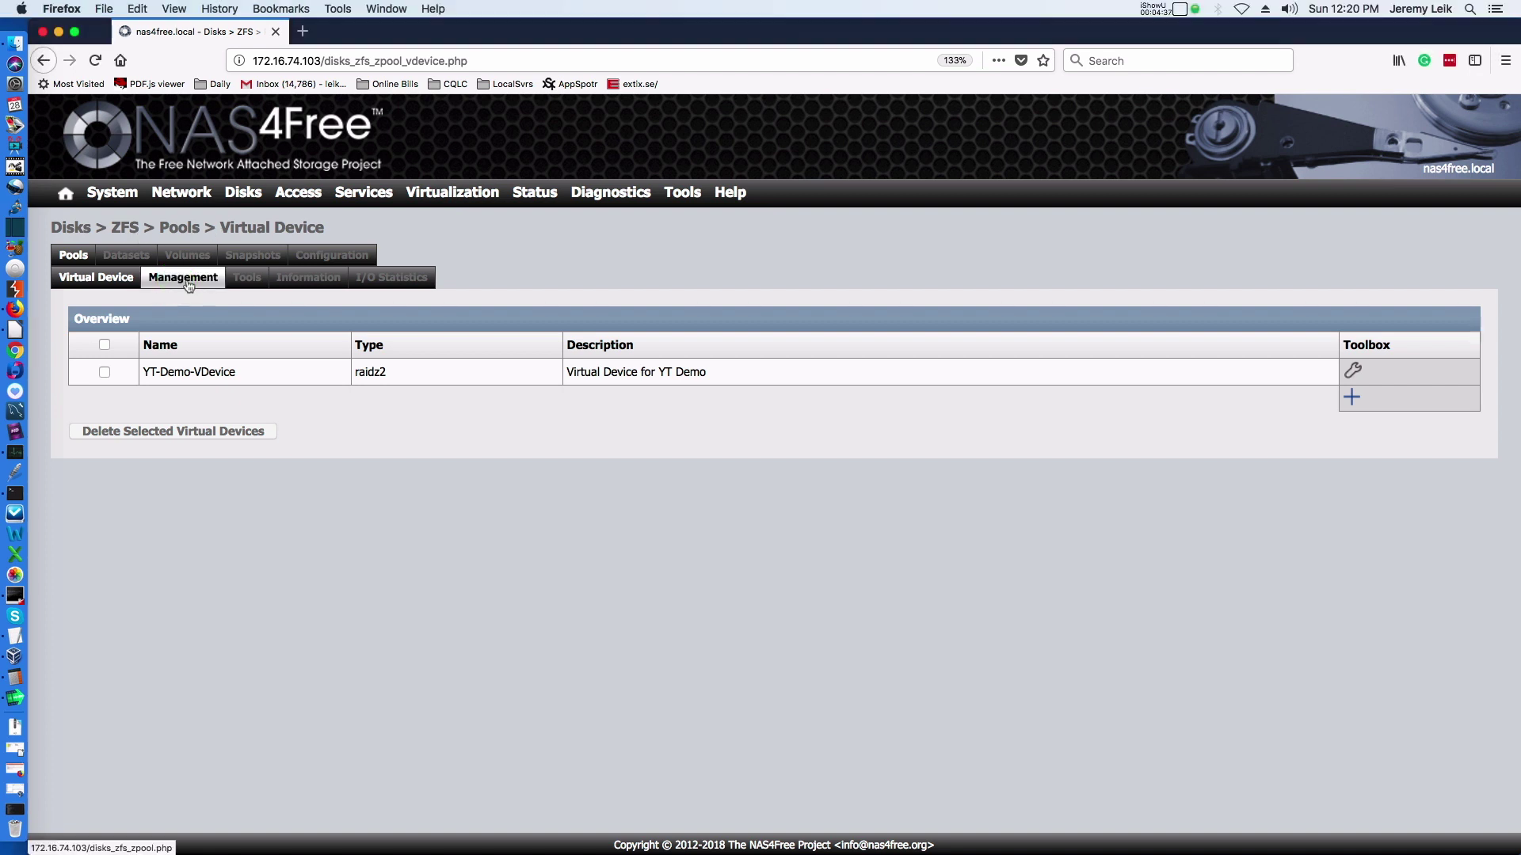
# Add pool YTDemoPool, described 'Demo Pool', on YT-Demo-VDevice, and apply it.
pyautogui.click(181, 281)
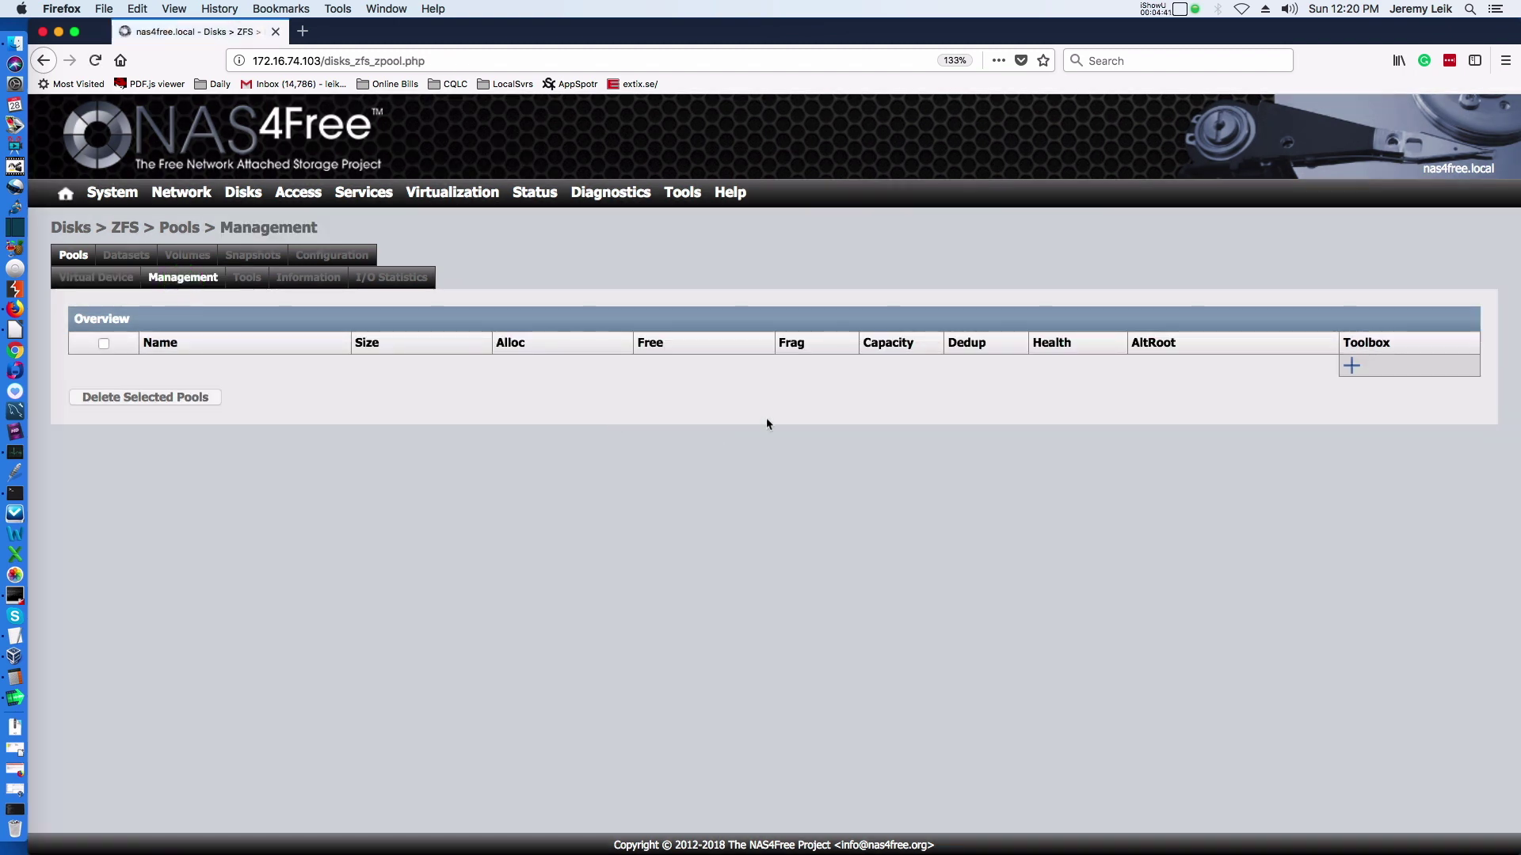
pyautogui.click(1350, 366)
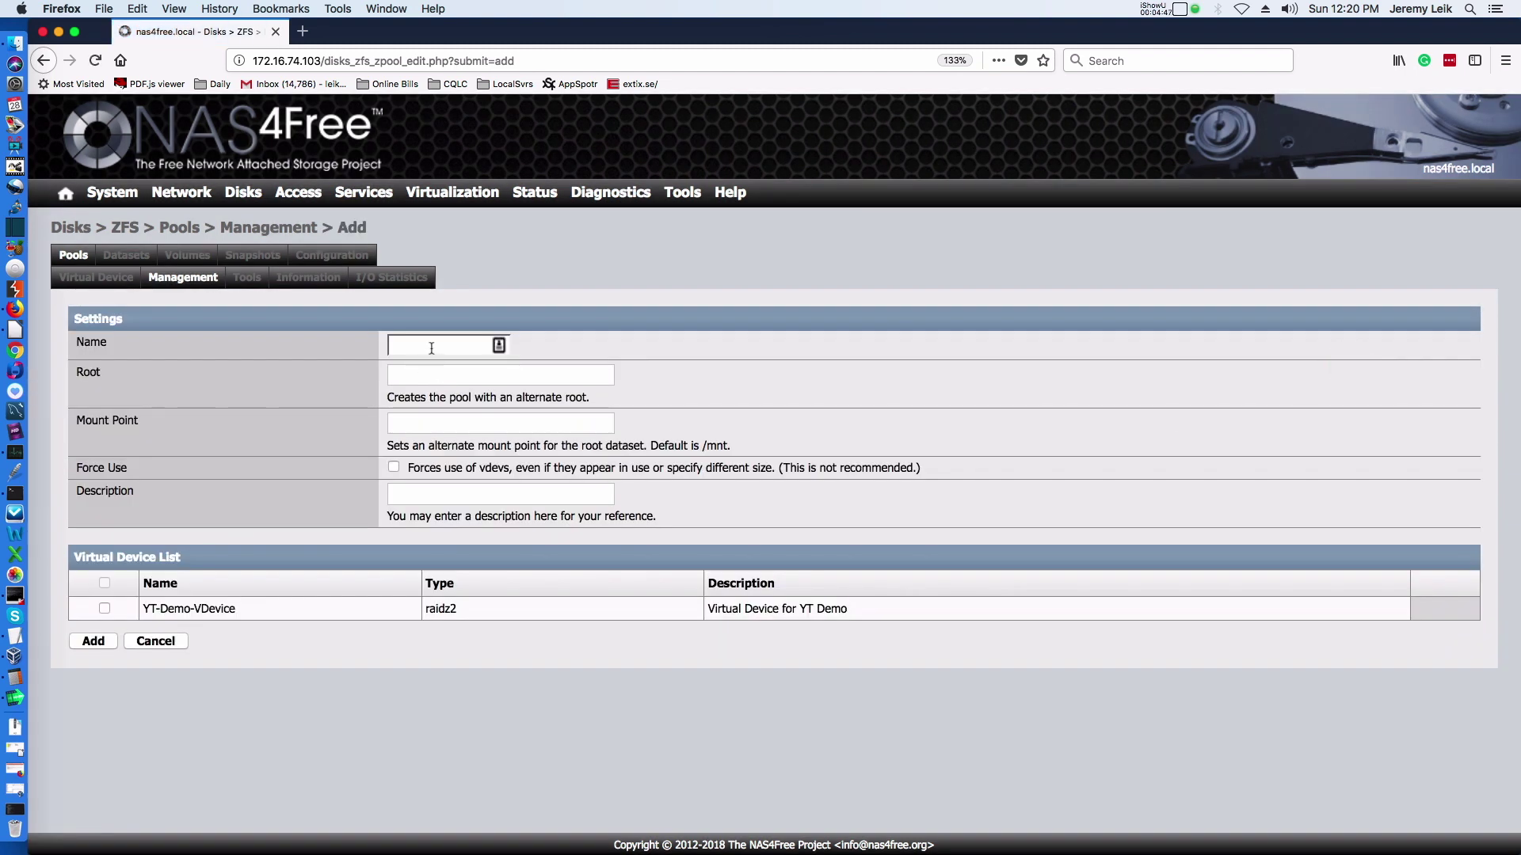
pyautogui.click(432, 347)
pyautogui.write('YT')
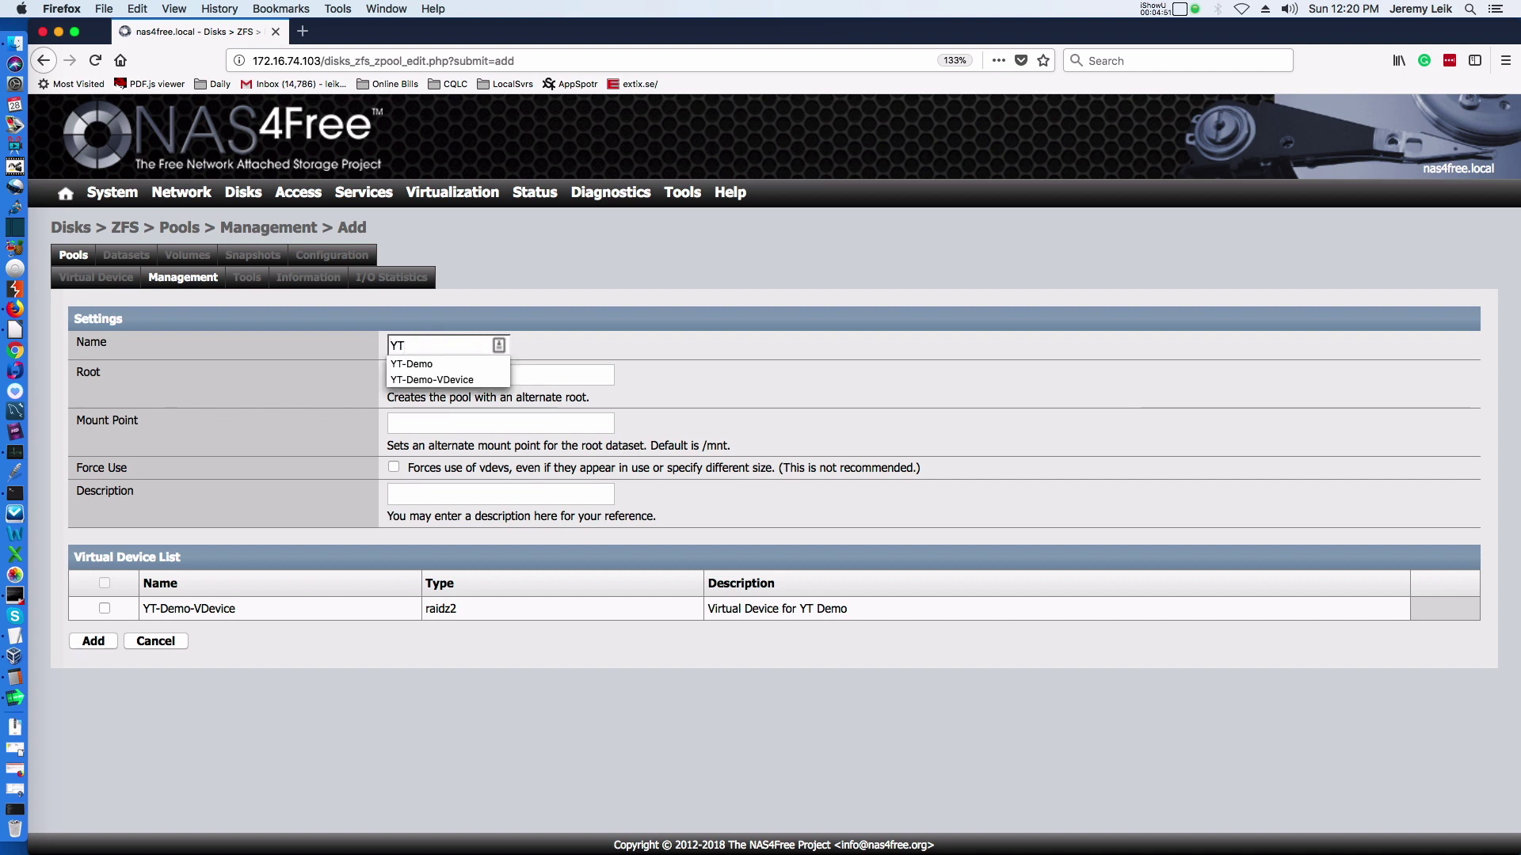
pyautogui.write('Demo')
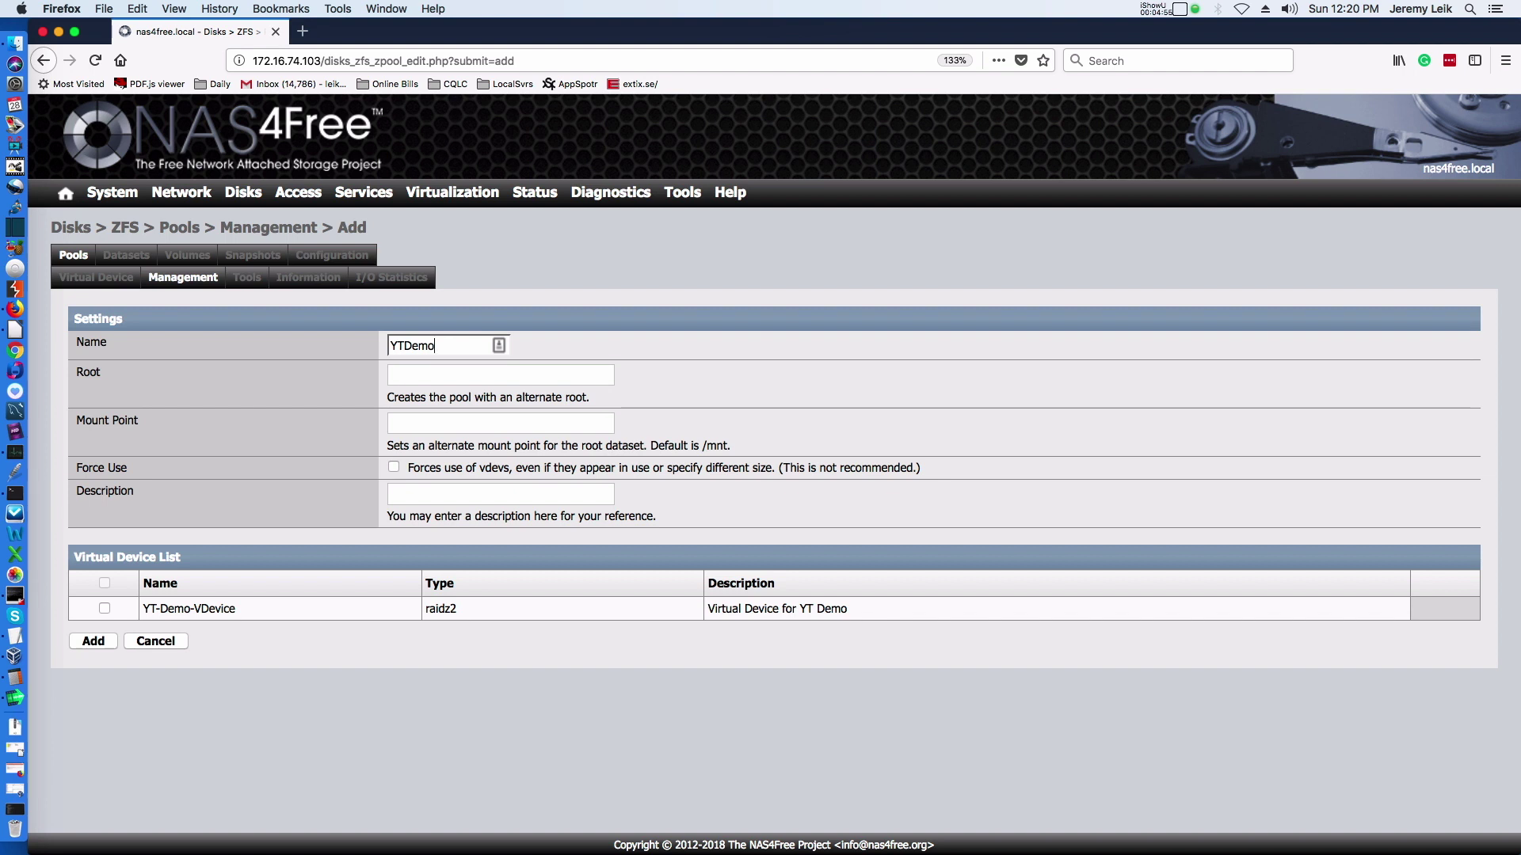
pyautogui.write('Pool')
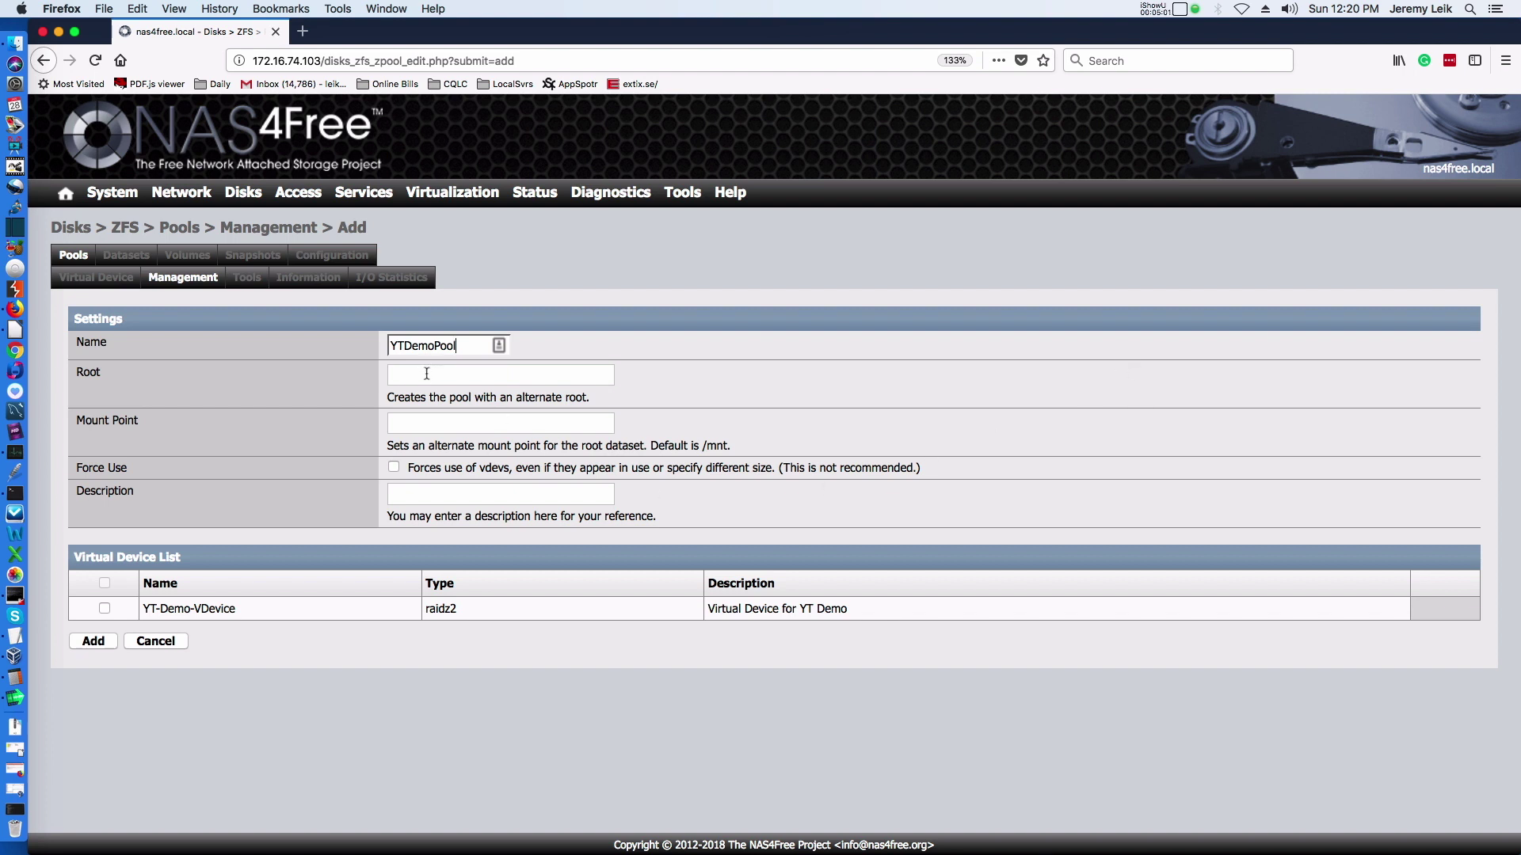
pyautogui.click(487, 499)
pyautogui.write('De')
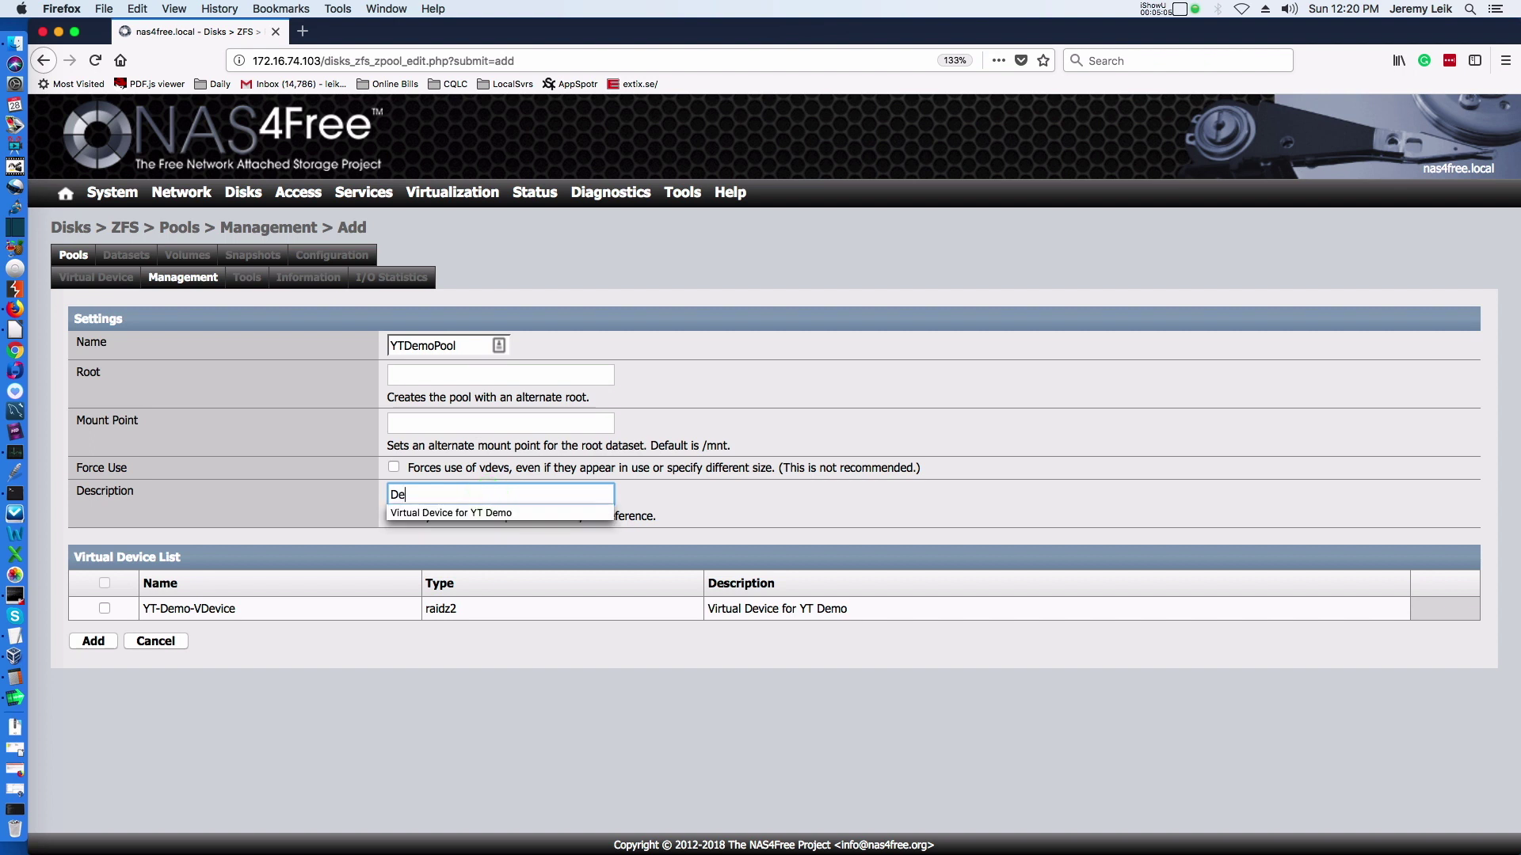
pyautogui.write('mo Pool')
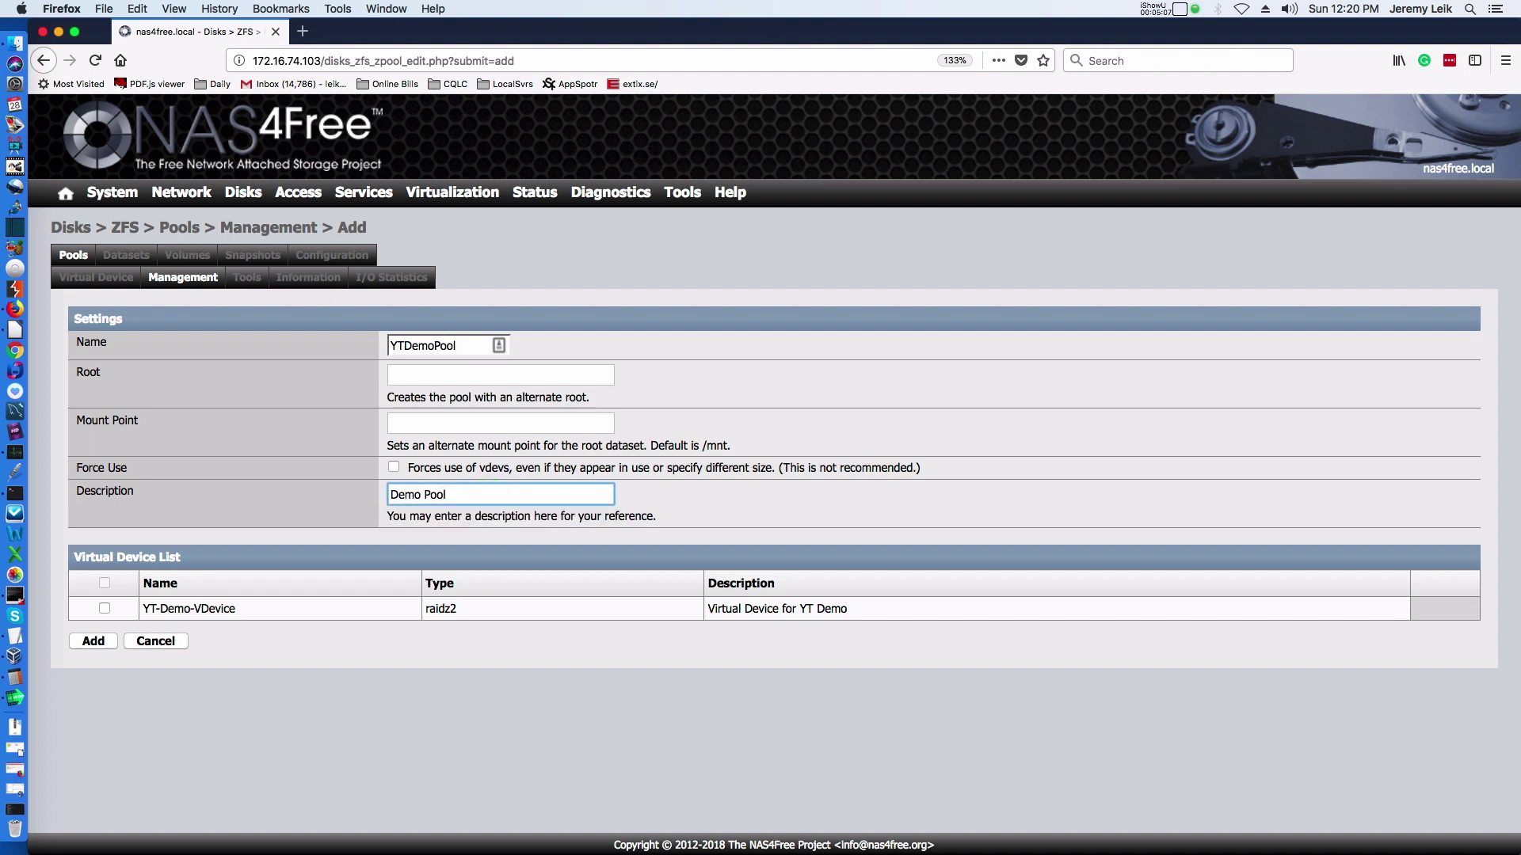
pyautogui.click(104, 609)
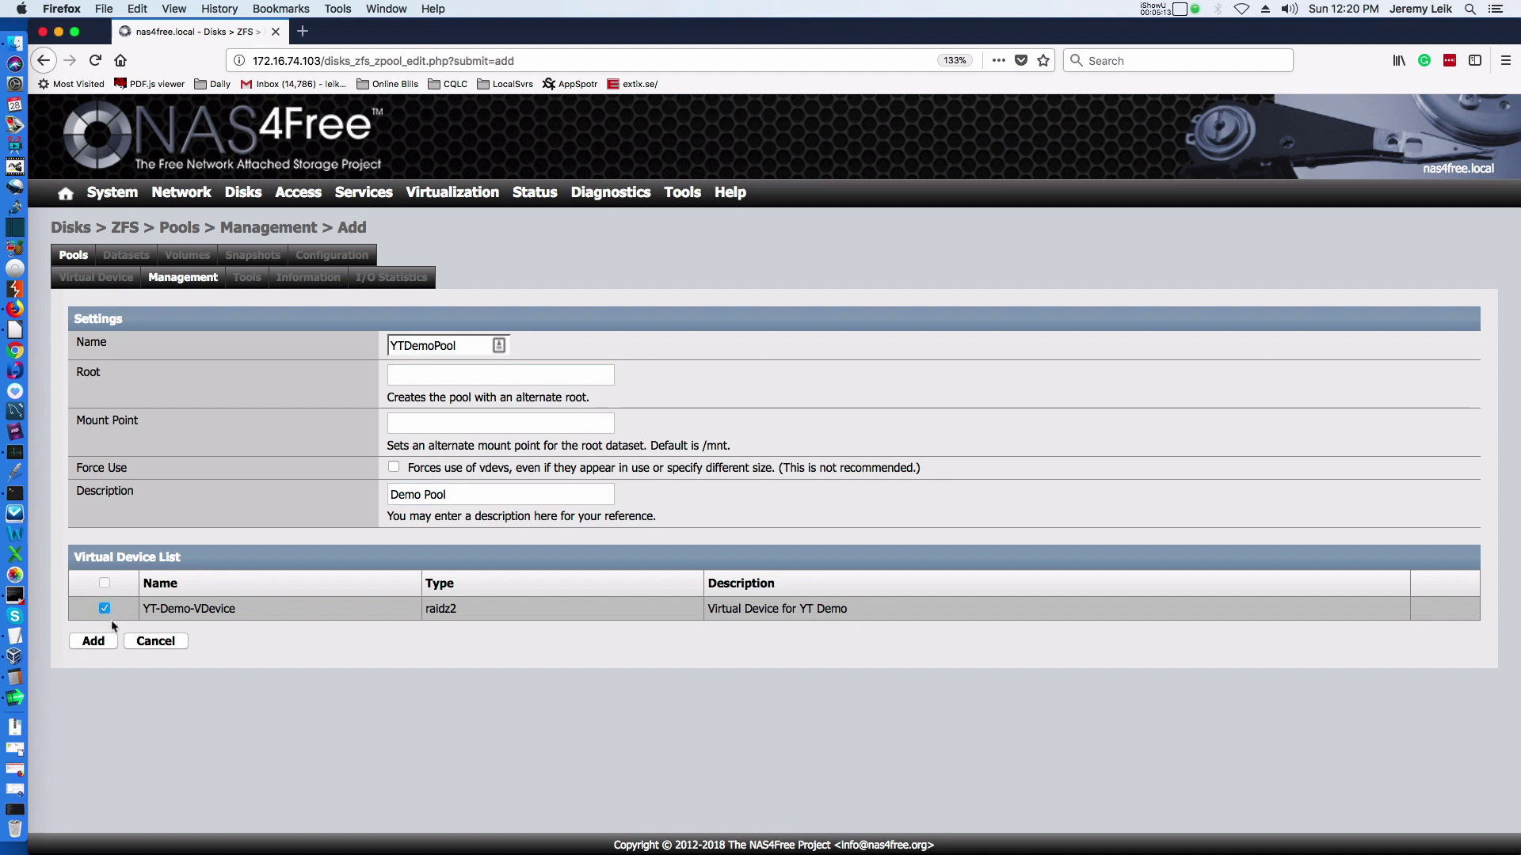
pyautogui.click(102, 643)
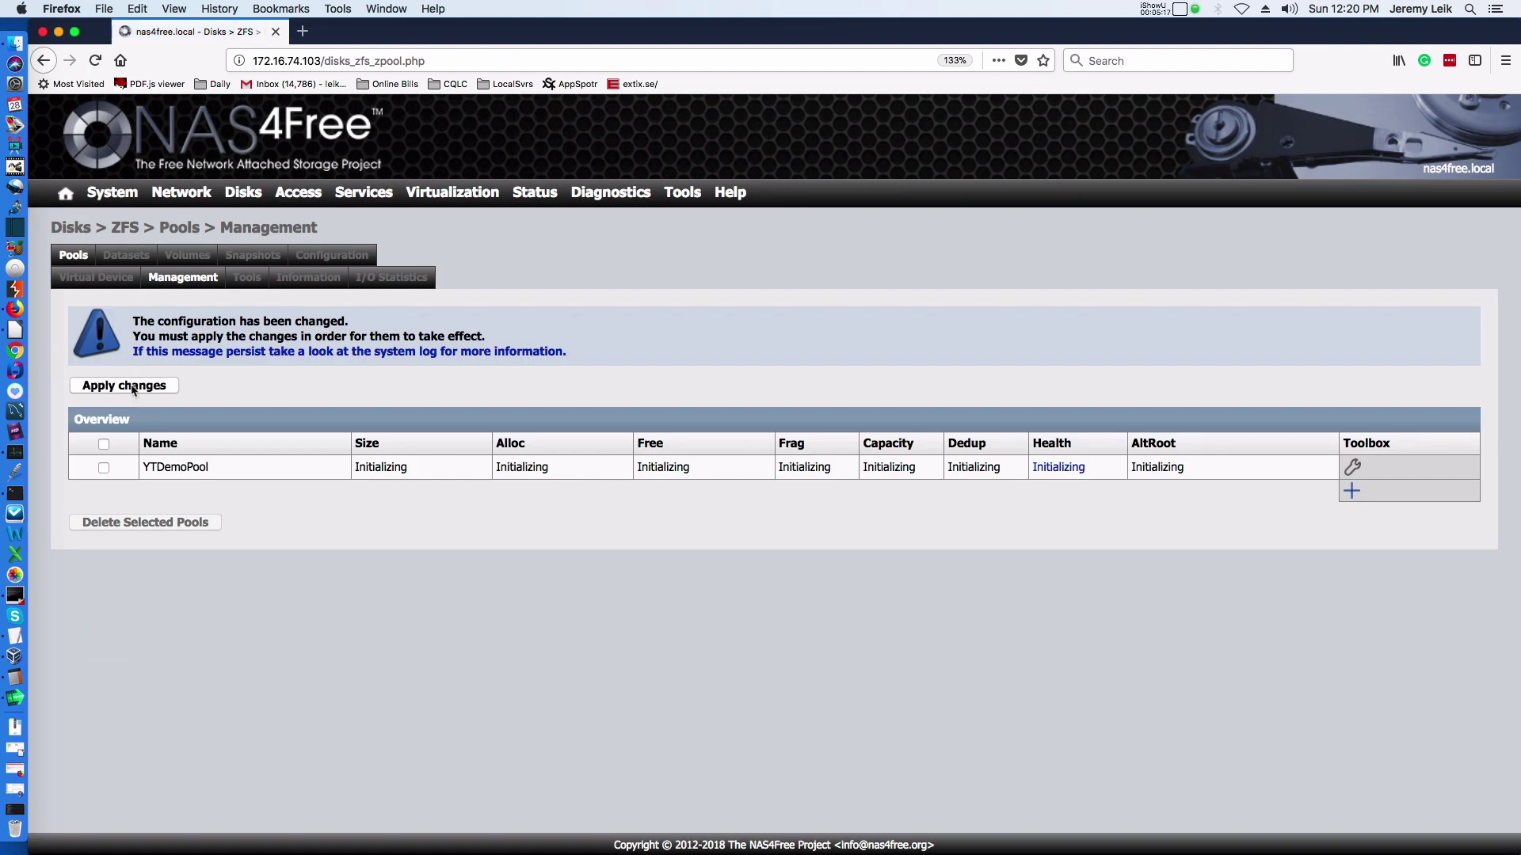
pyautogui.click(133, 388)
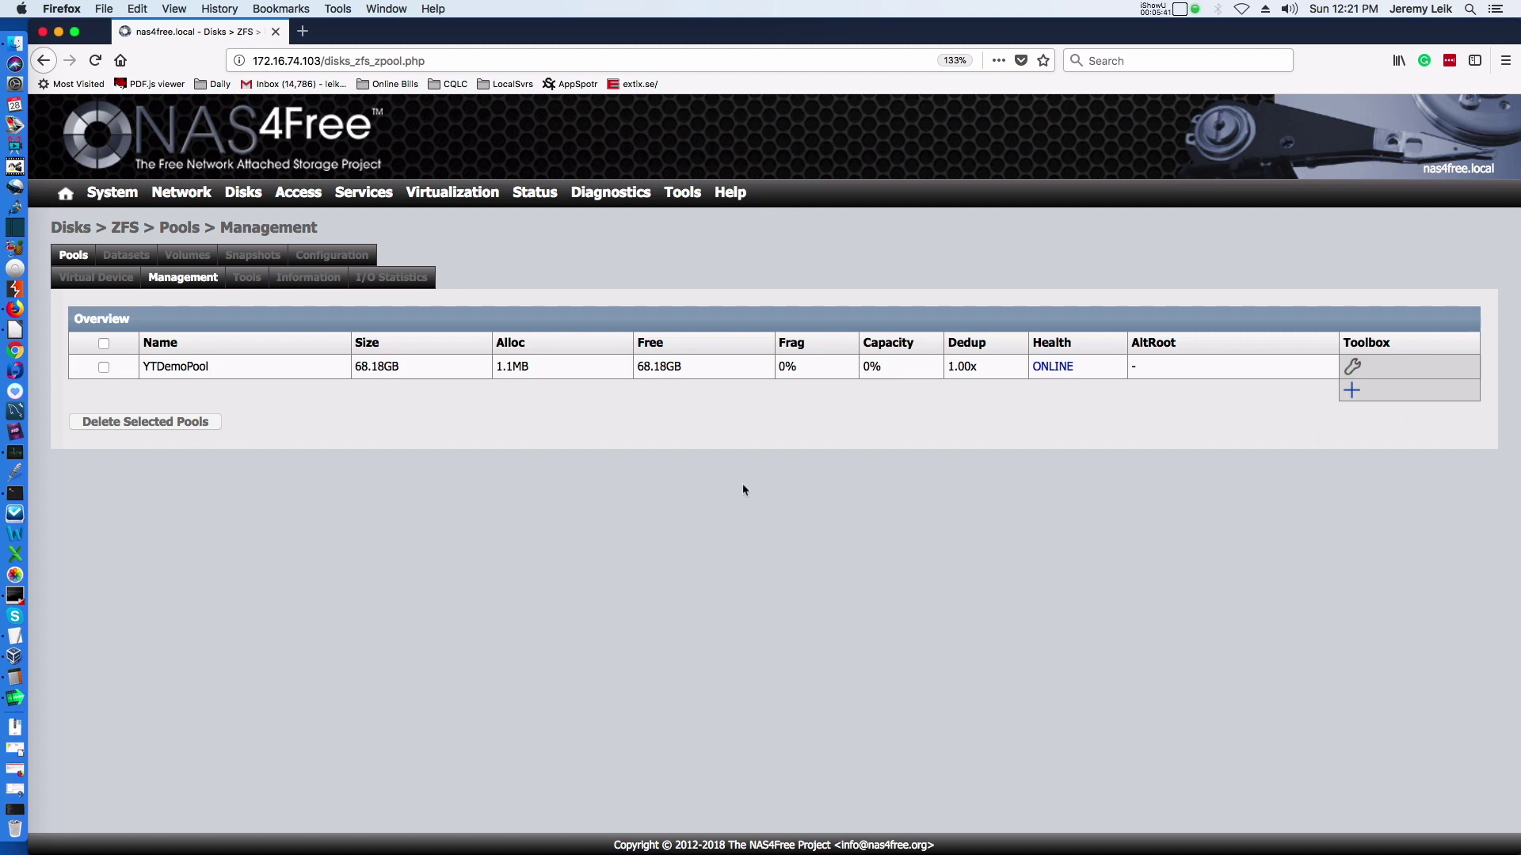
# Wait for YTDemoPool to show ONLINE with 68.18GB free.
pyautogui.moveTo(312, 197)
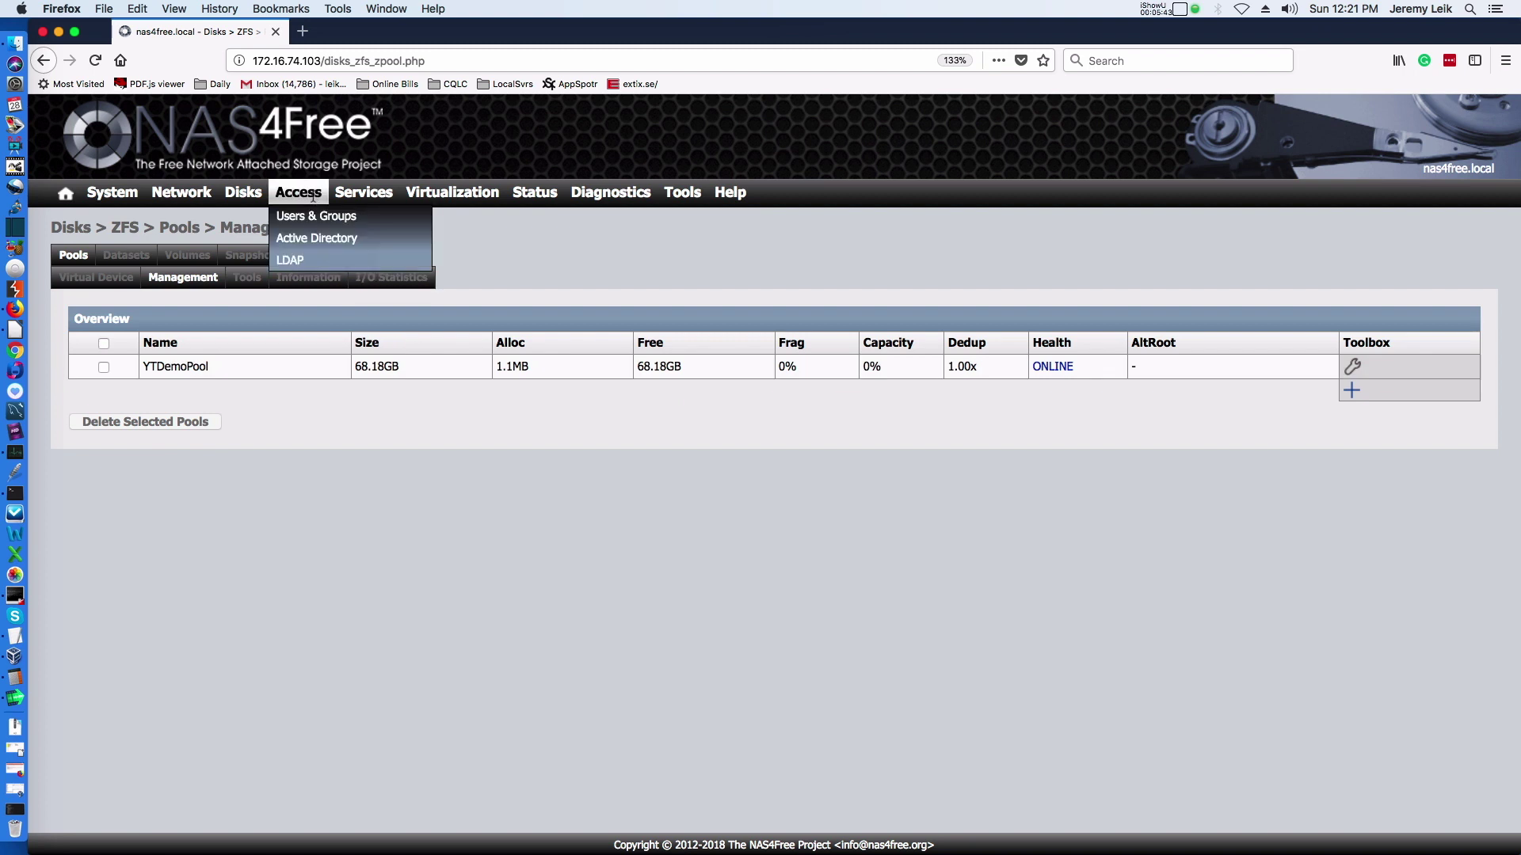
# Add a new user under Access > Users, entering login name, full name and password twice.
pyautogui.click(302, 223)
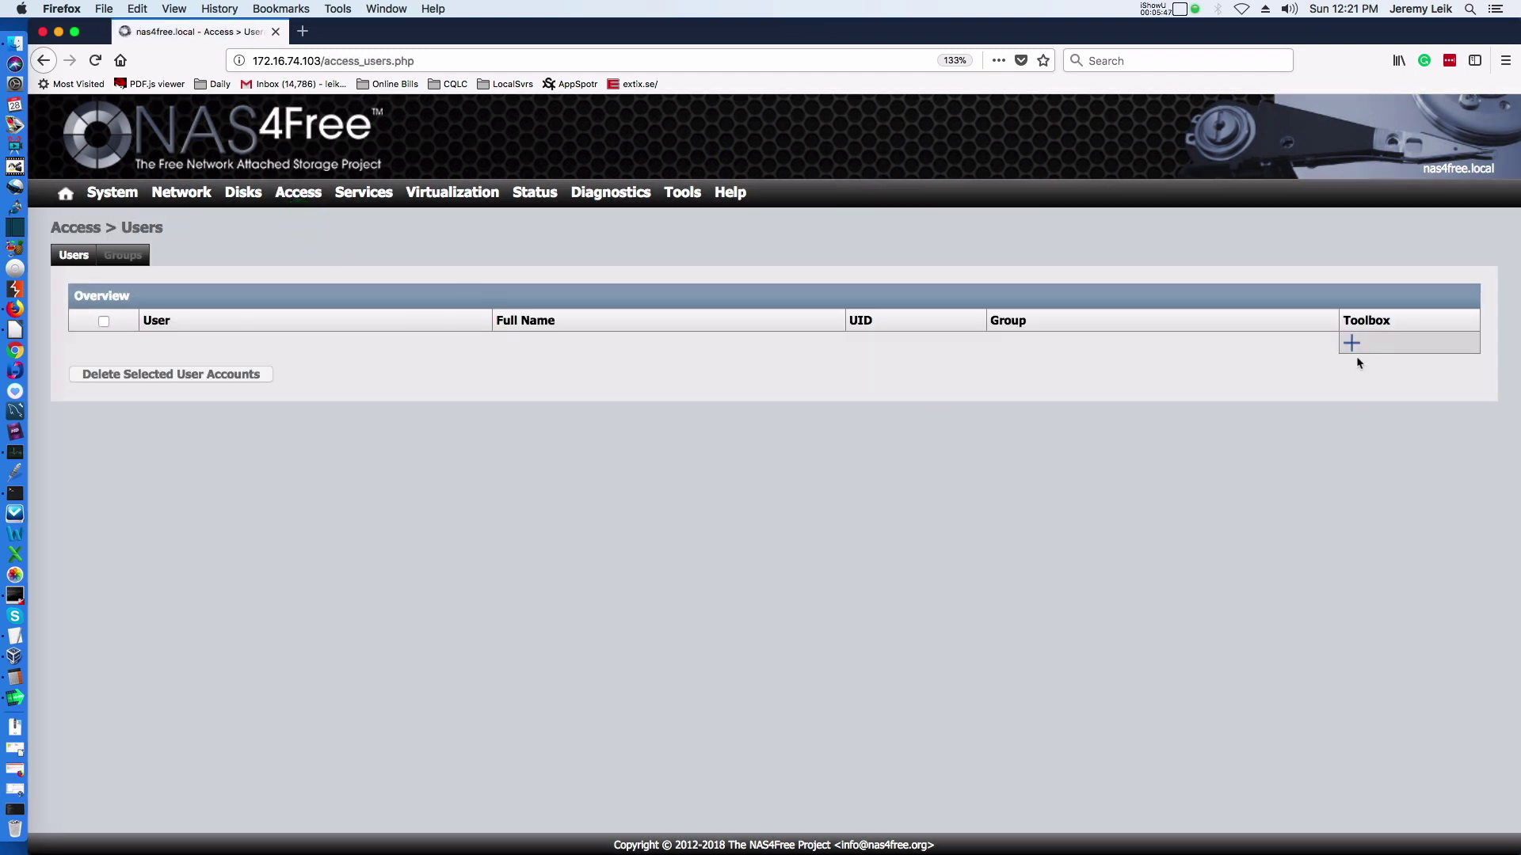
pyautogui.click(1350, 343)
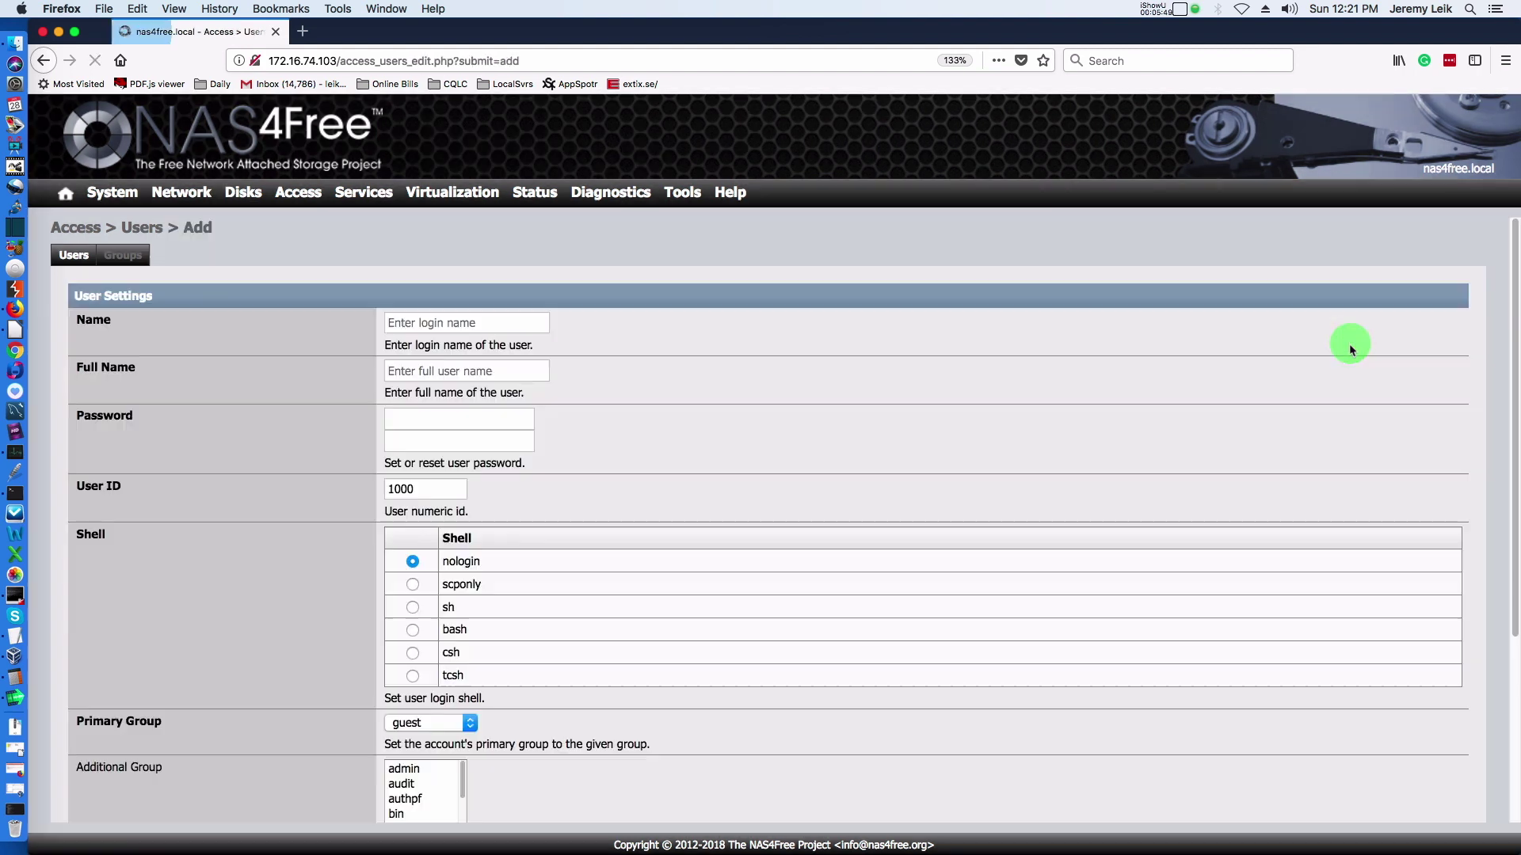
pyautogui.click(471, 322)
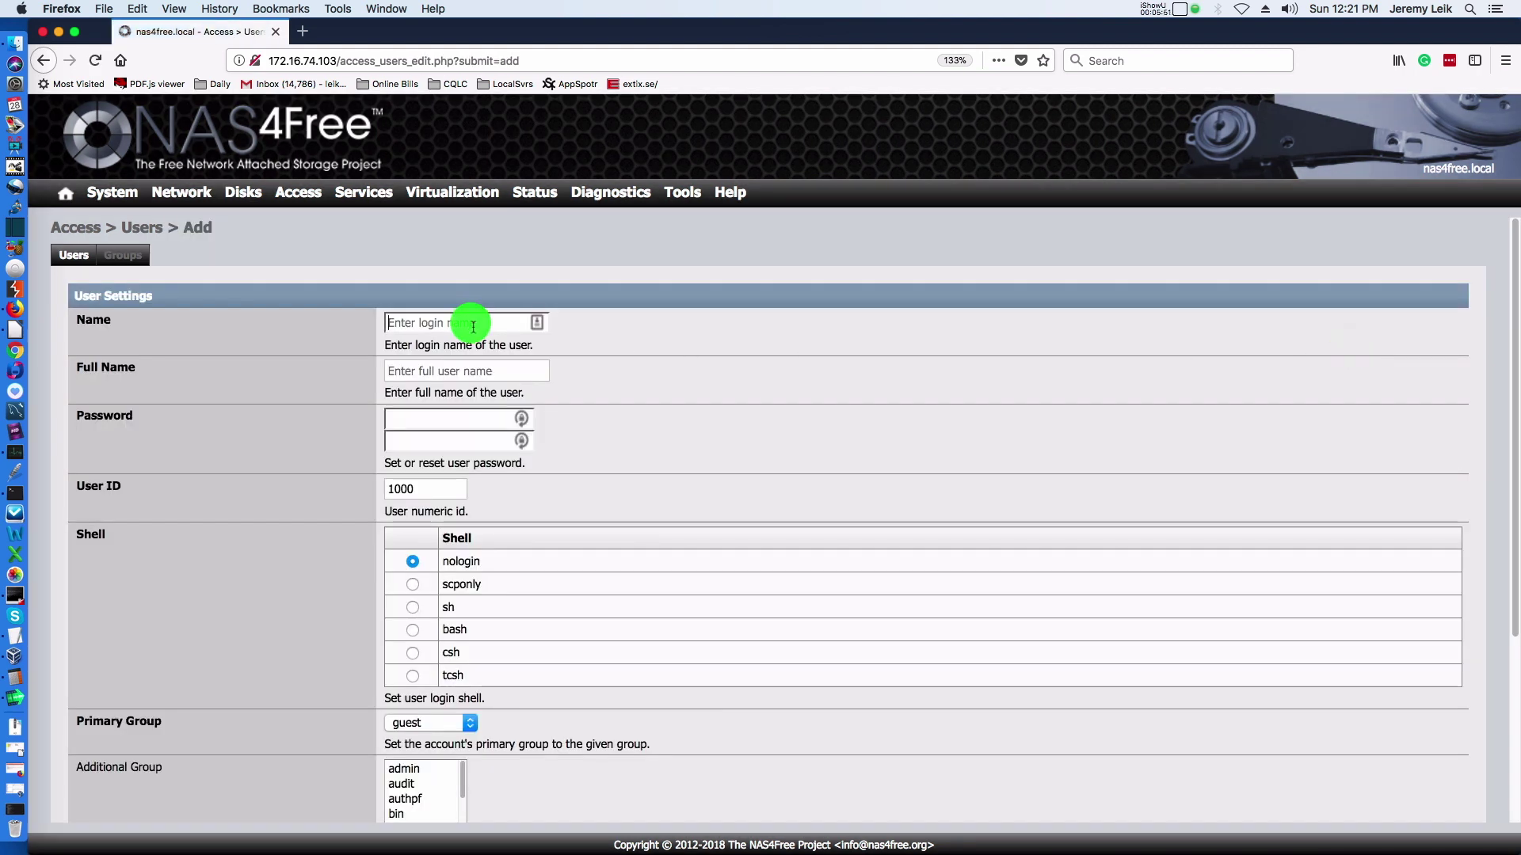
pyautogui.write('leik1jd')
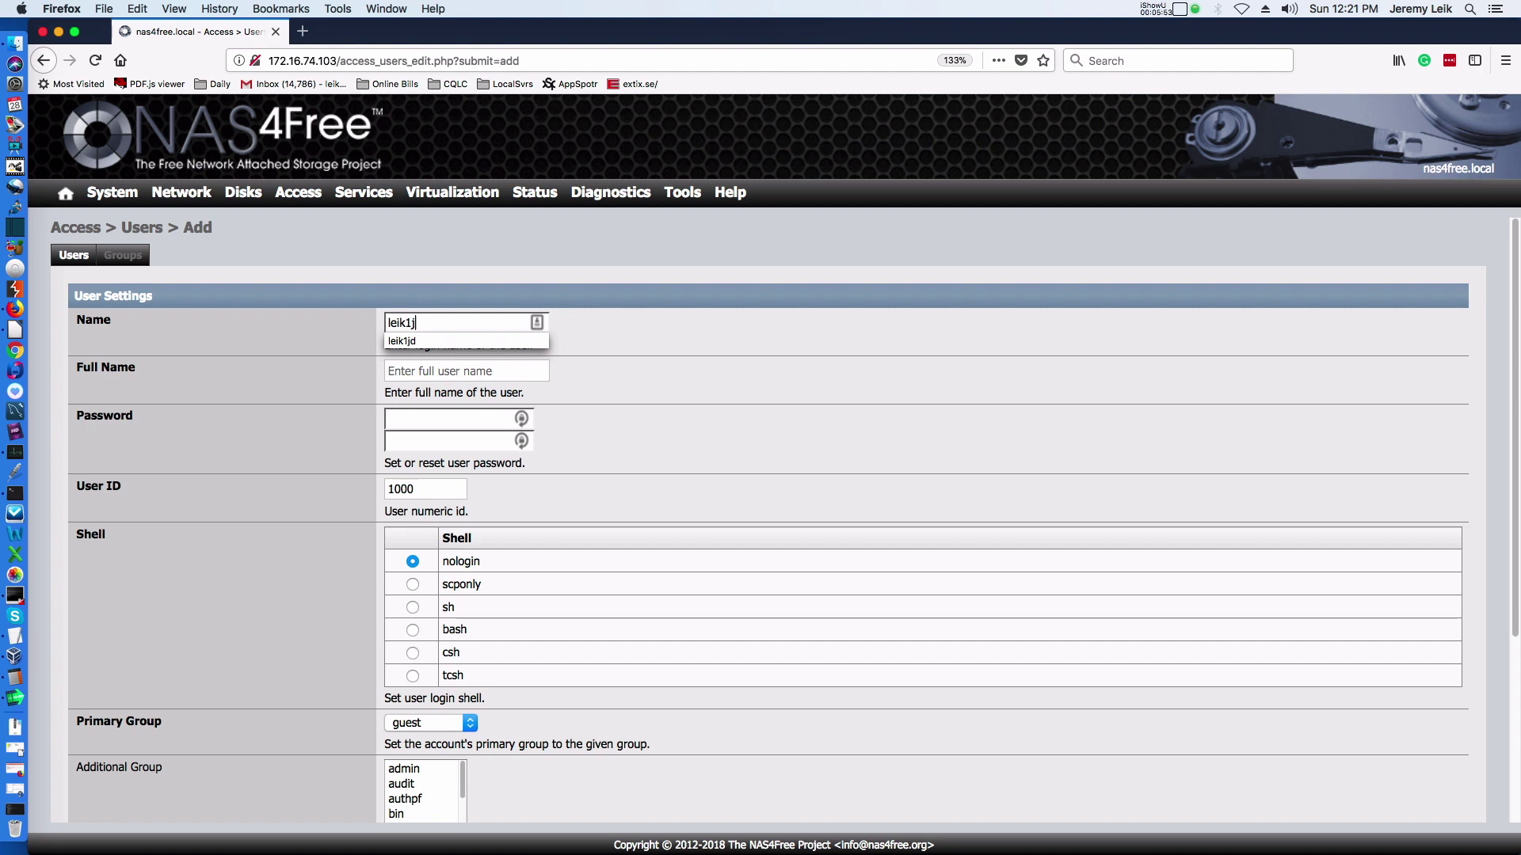
pyautogui.press('Tab')
pyautogui.write('Jeremy')
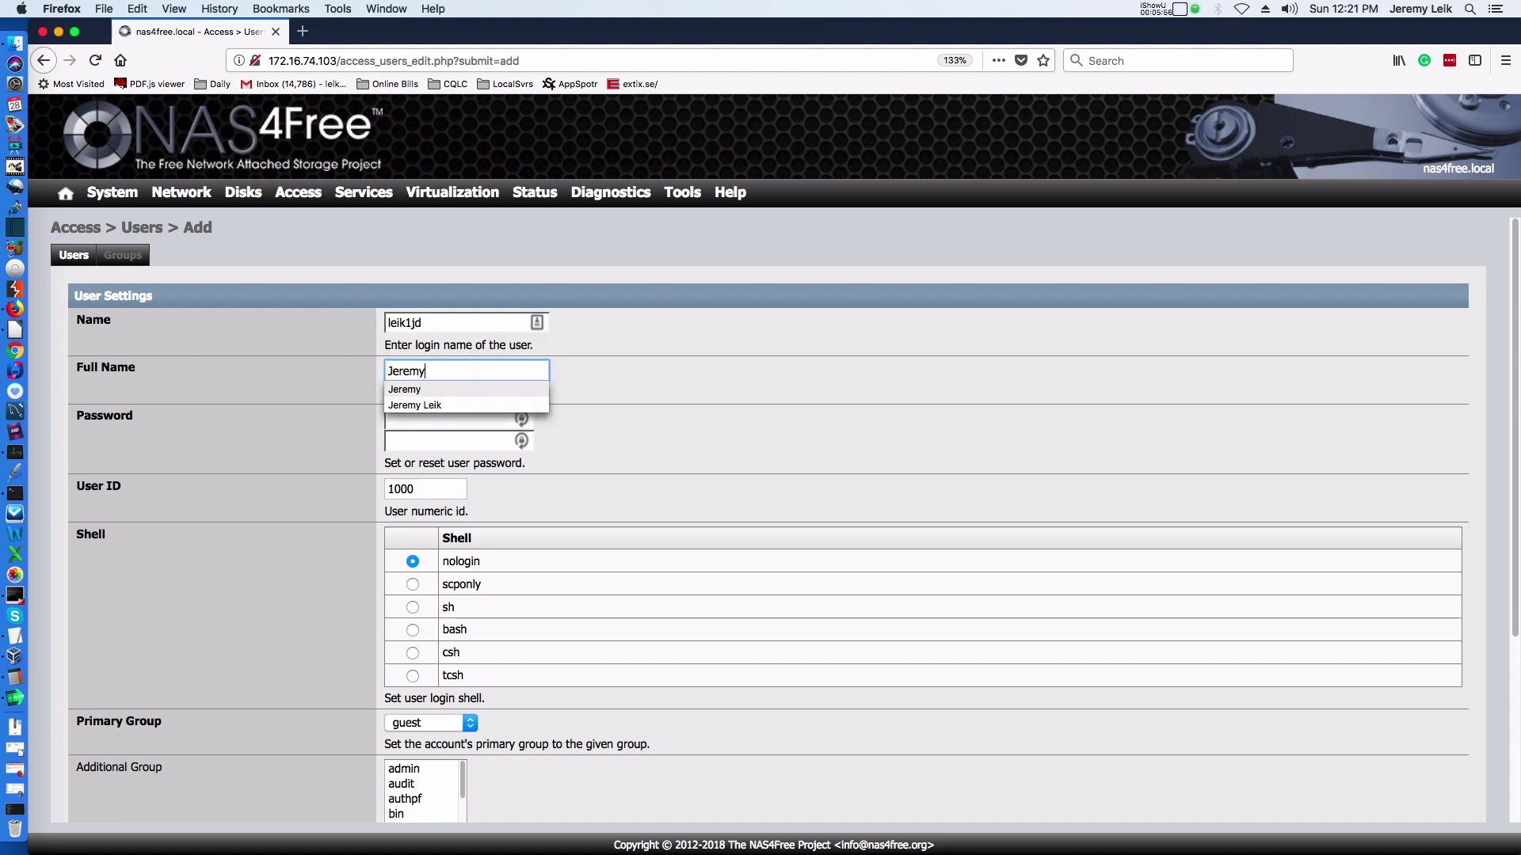
pyautogui.press('Tab')
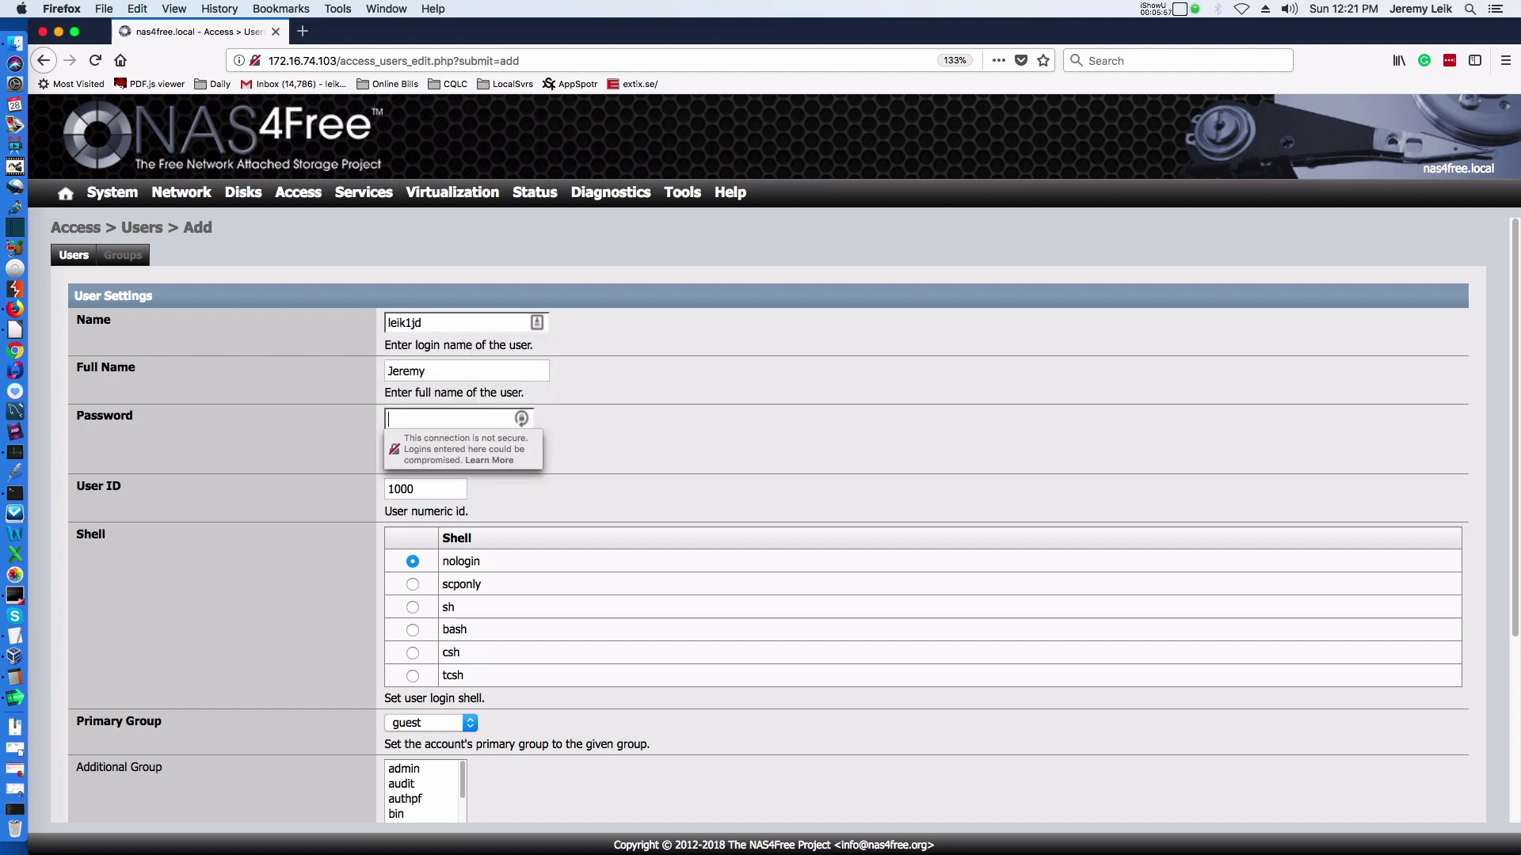
pyautogui.write('*********')
pyautogui.press('Tab')
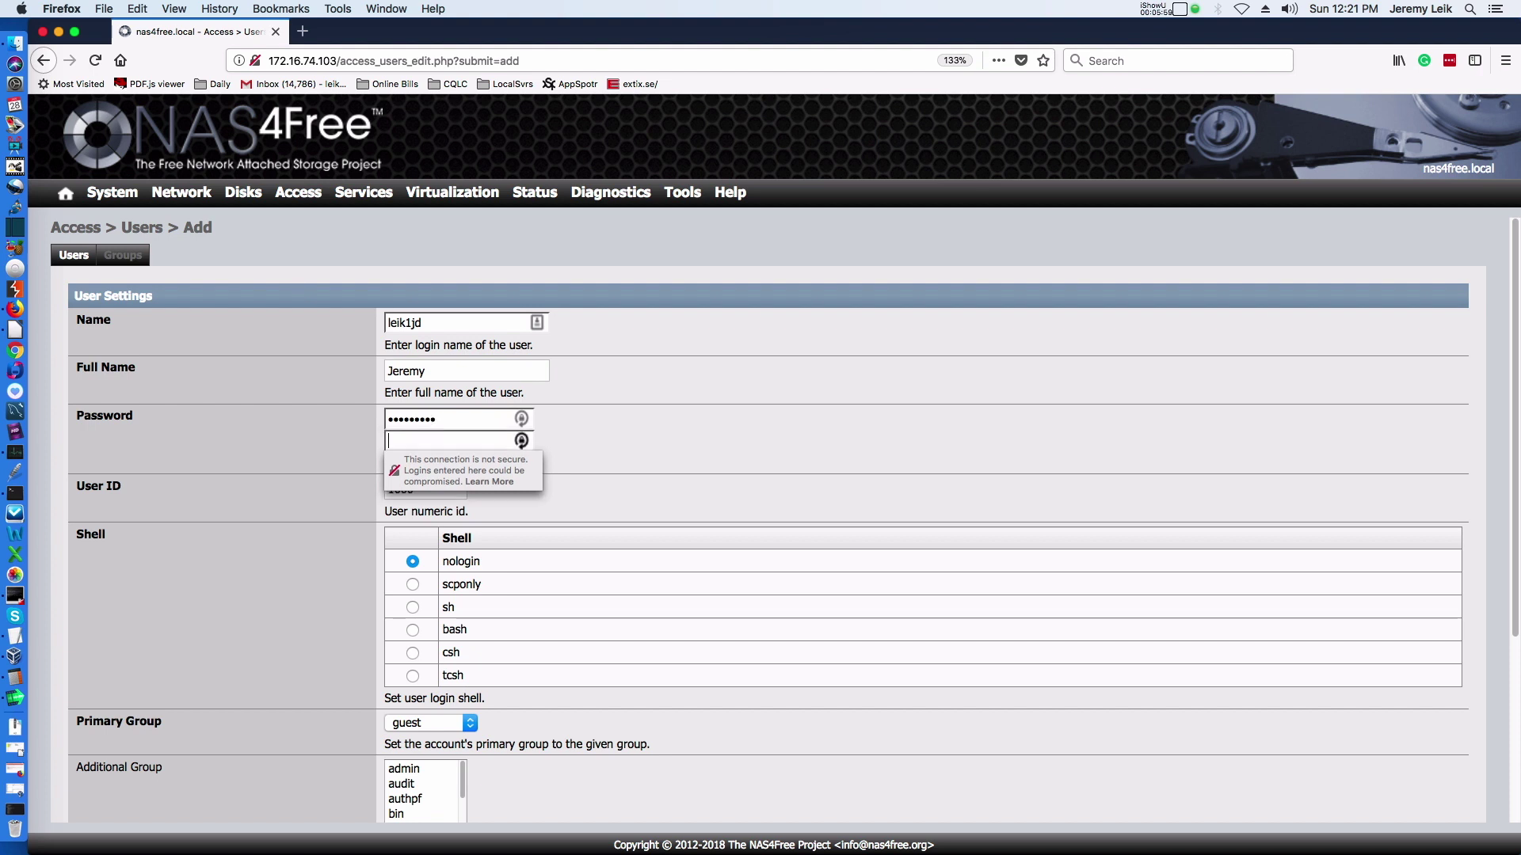
pyautogui.write('*********')
# Dismiss the insecure-login warning and save the new user account.
pyautogui.click(688, 450)
pyautogui.scroll(-3, 686, 445)
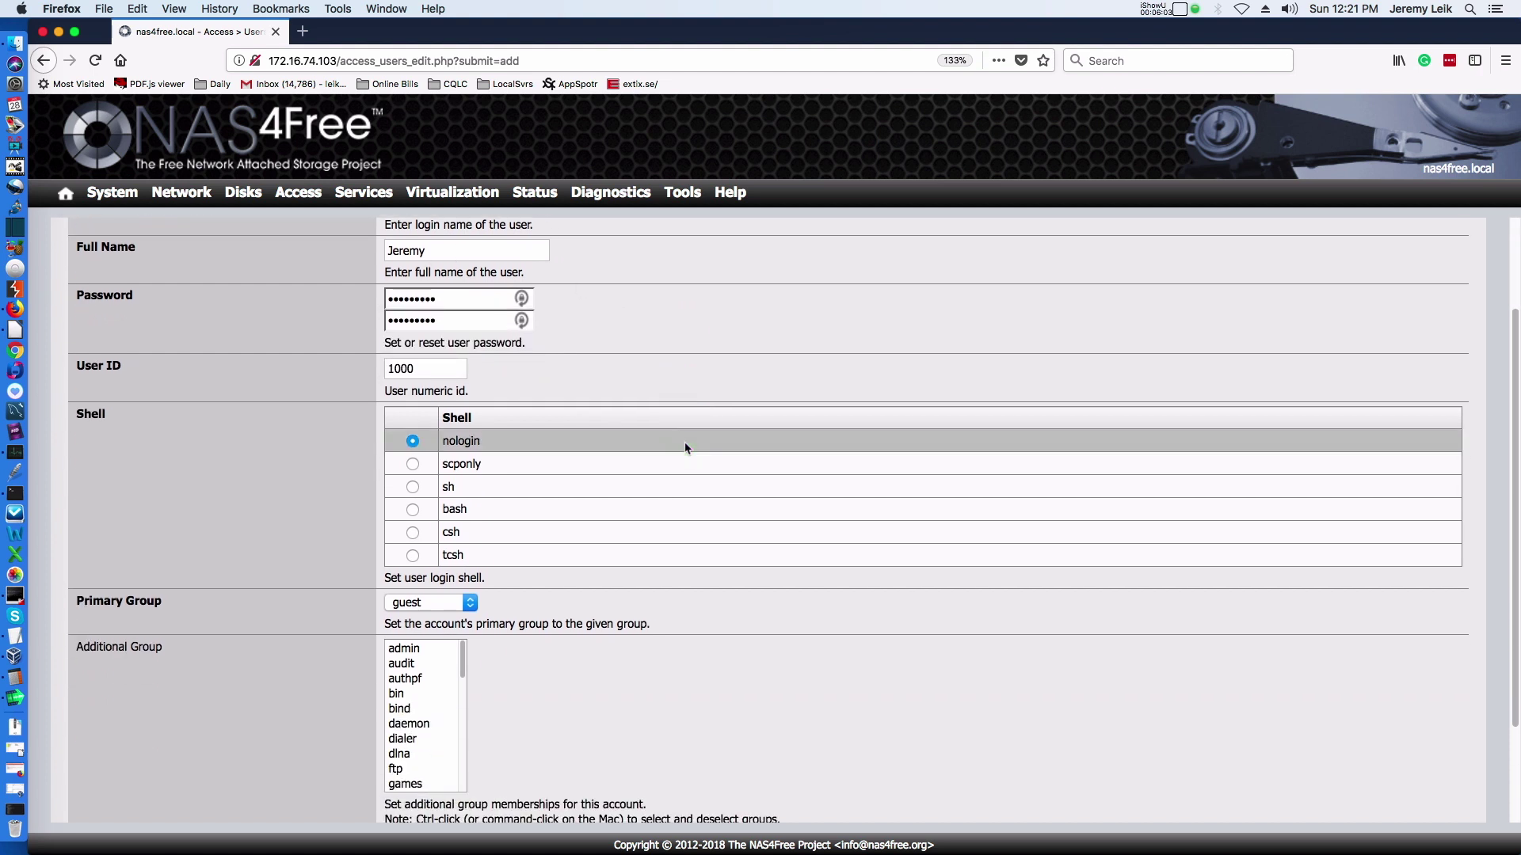
pyautogui.scroll(-3, 686, 447)
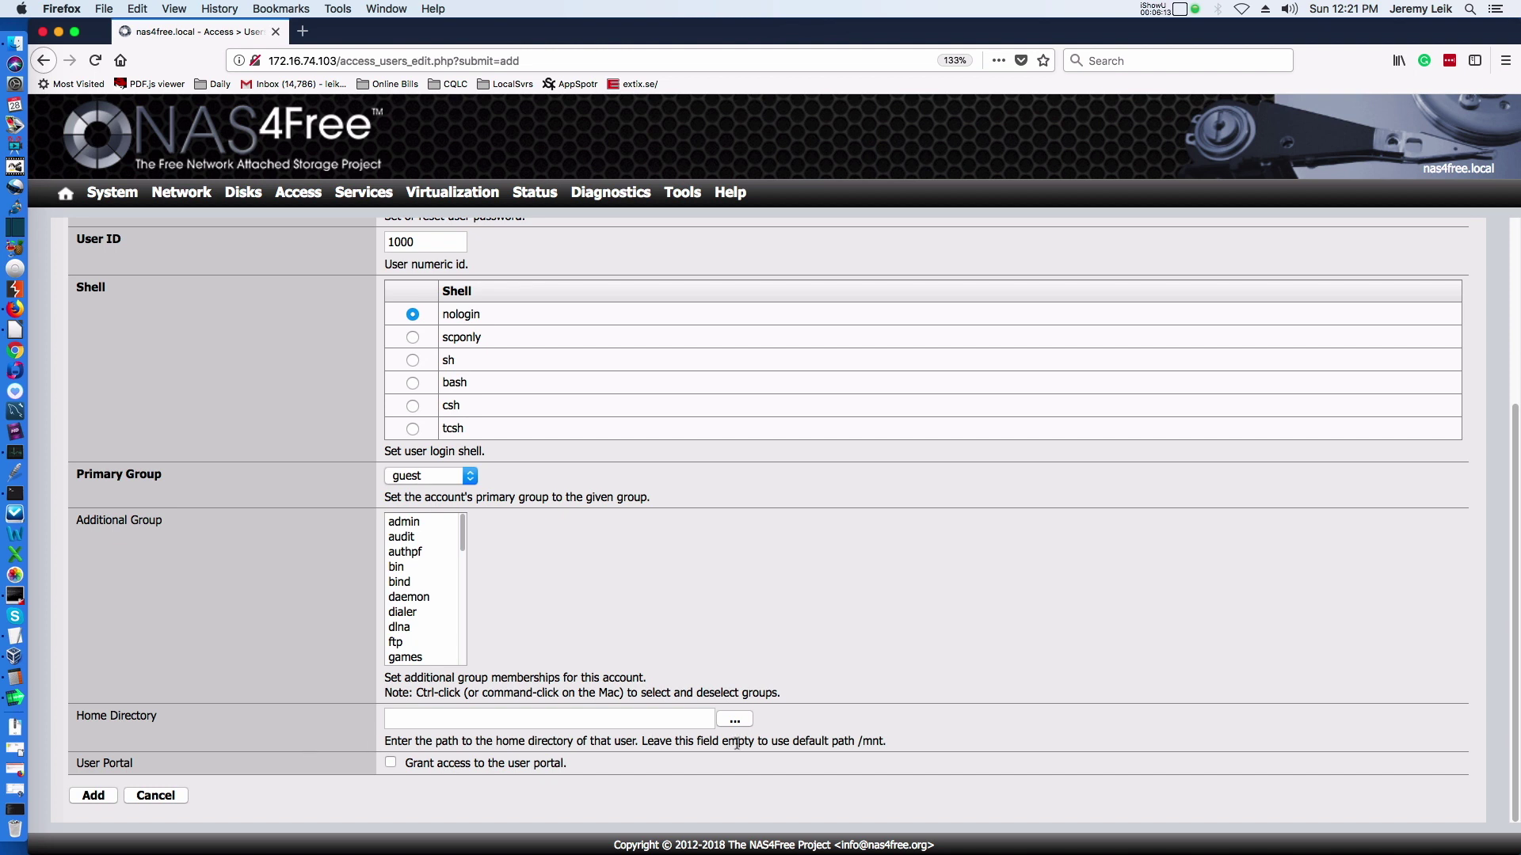
pyautogui.click(94, 795)
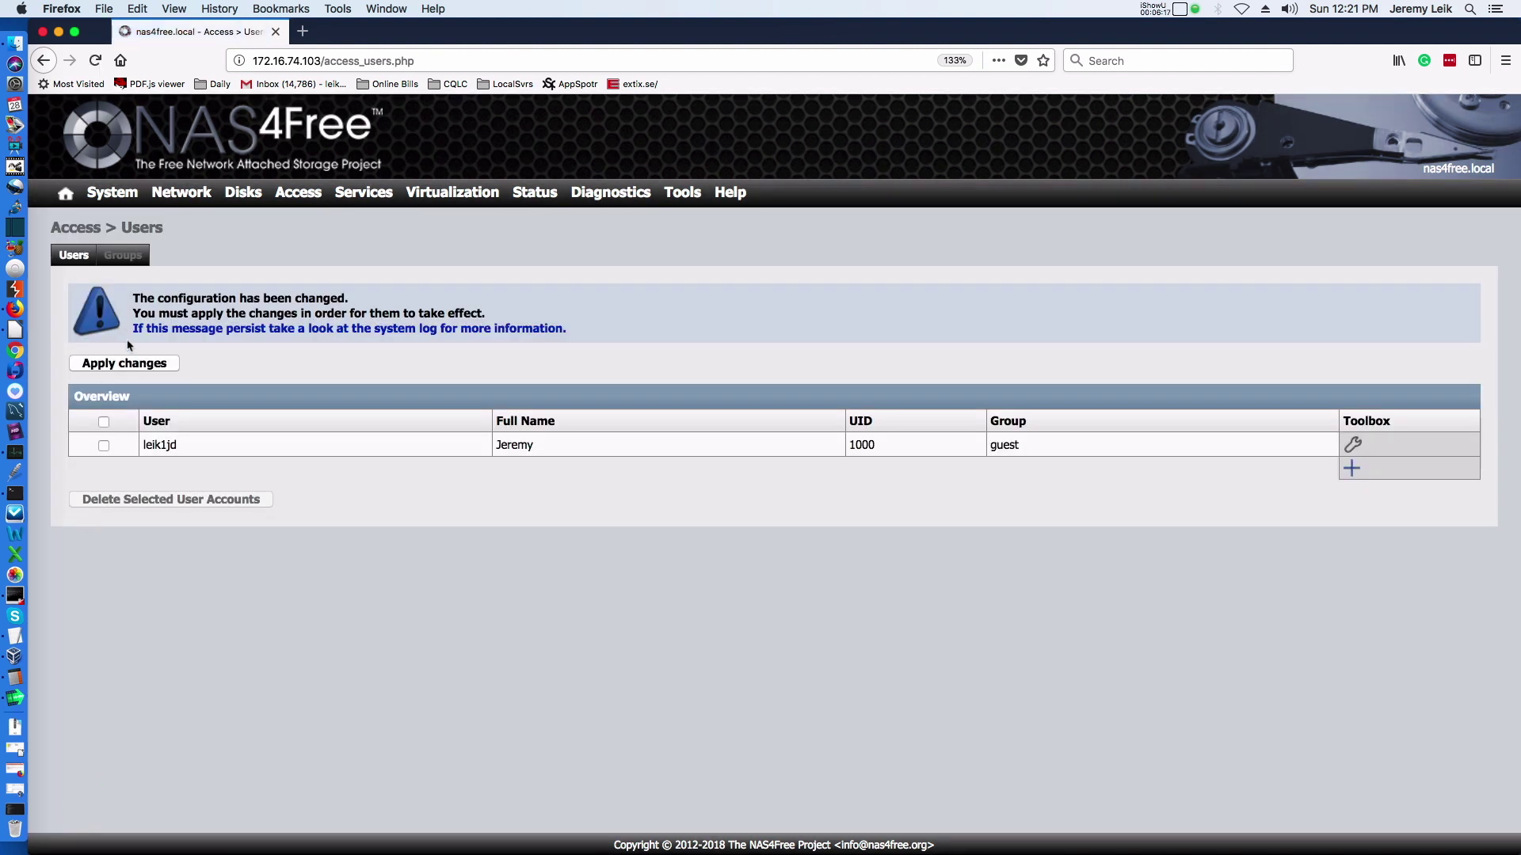
# Decline the LastPass save-login prompt and apply the new user configuration.
pyautogui.click(120, 363)
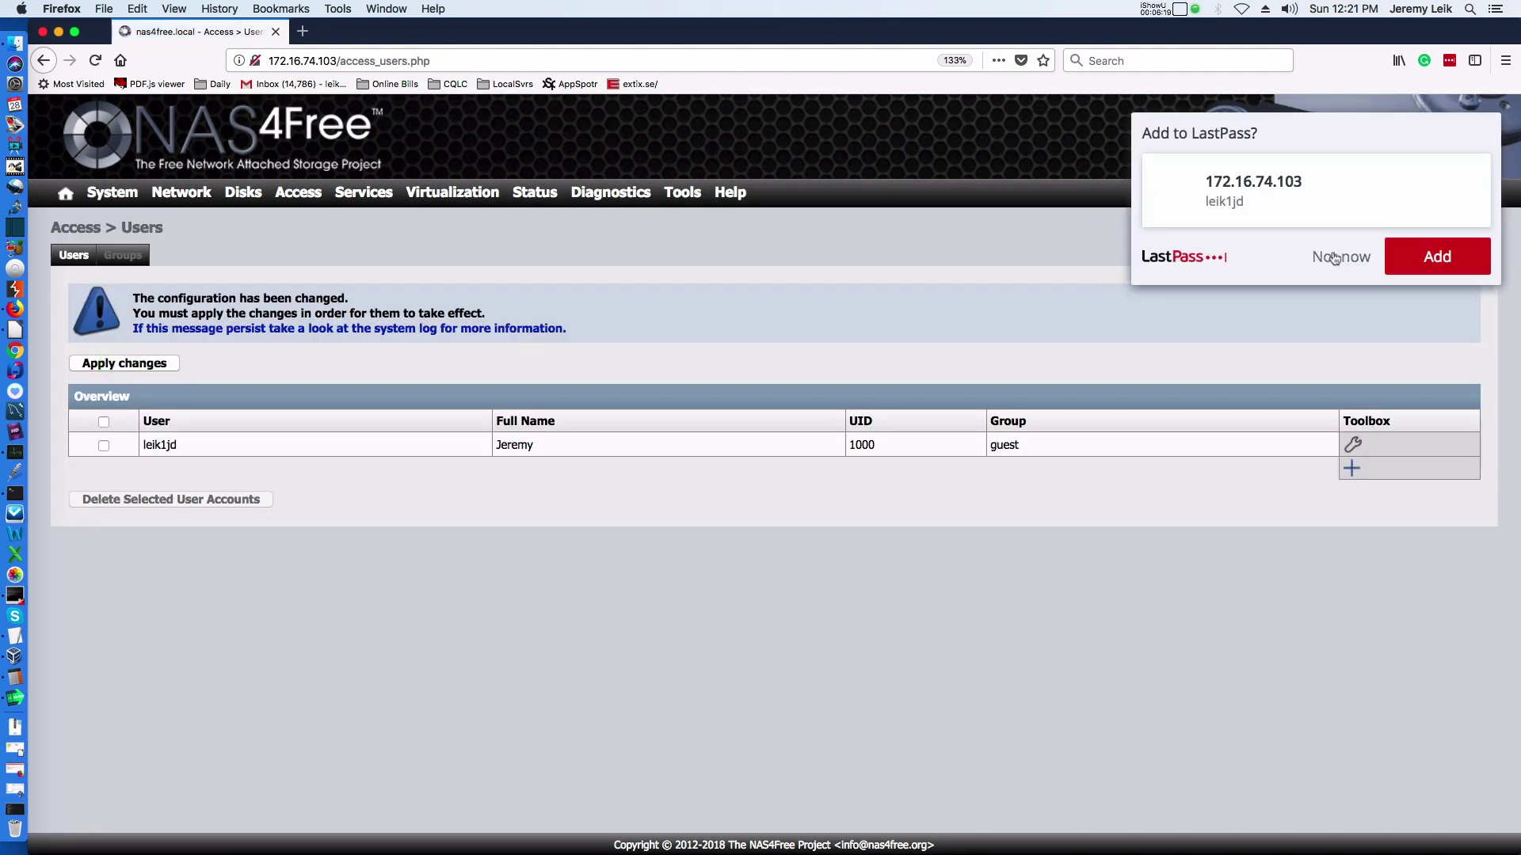
pyautogui.click(1335, 258)
pyautogui.click(109, 363)
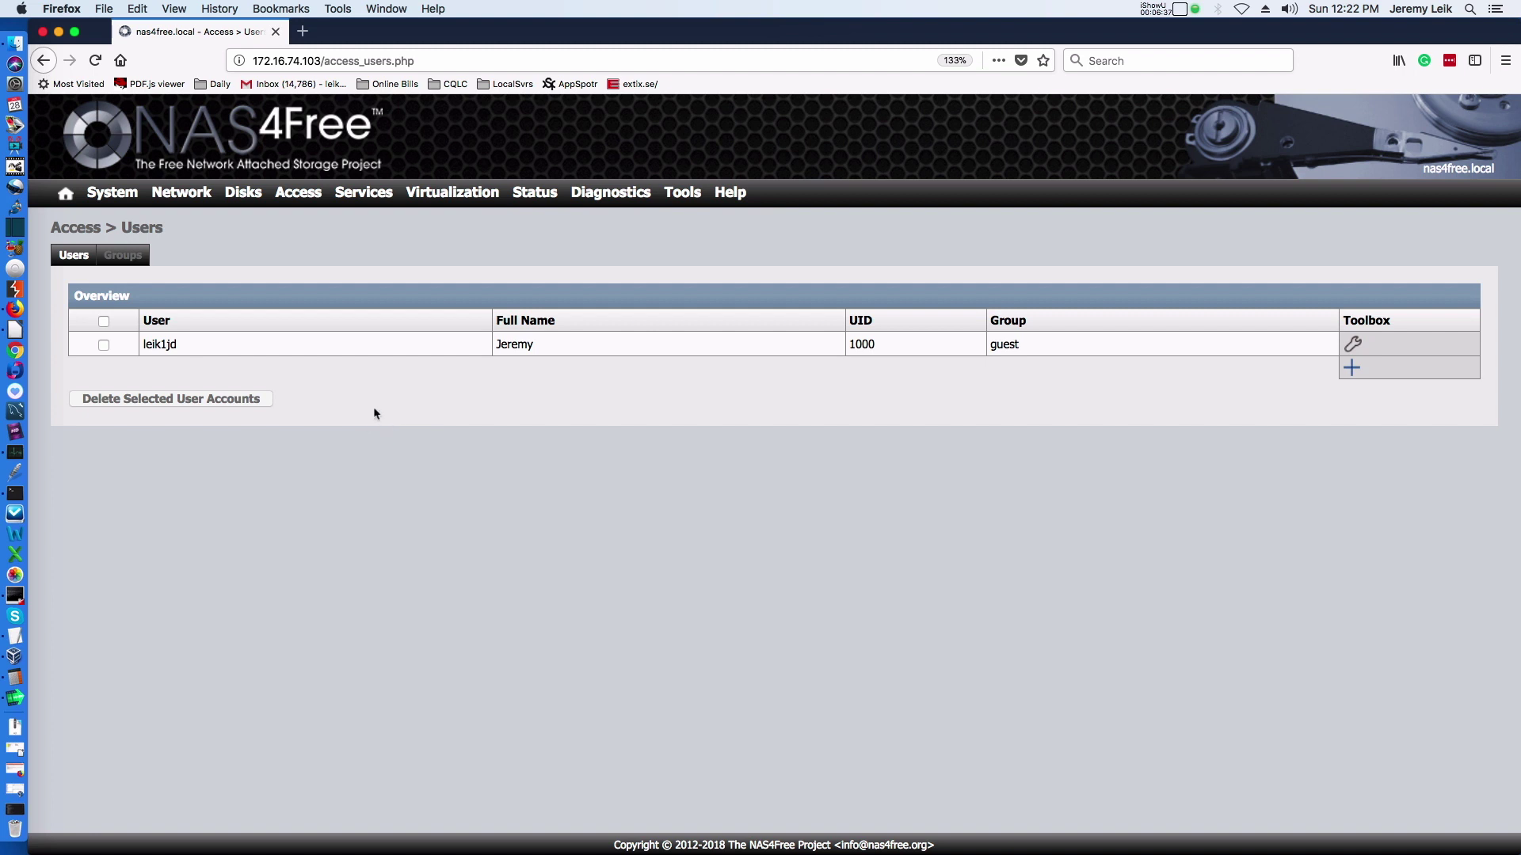
pyautogui.moveTo(354, 195)
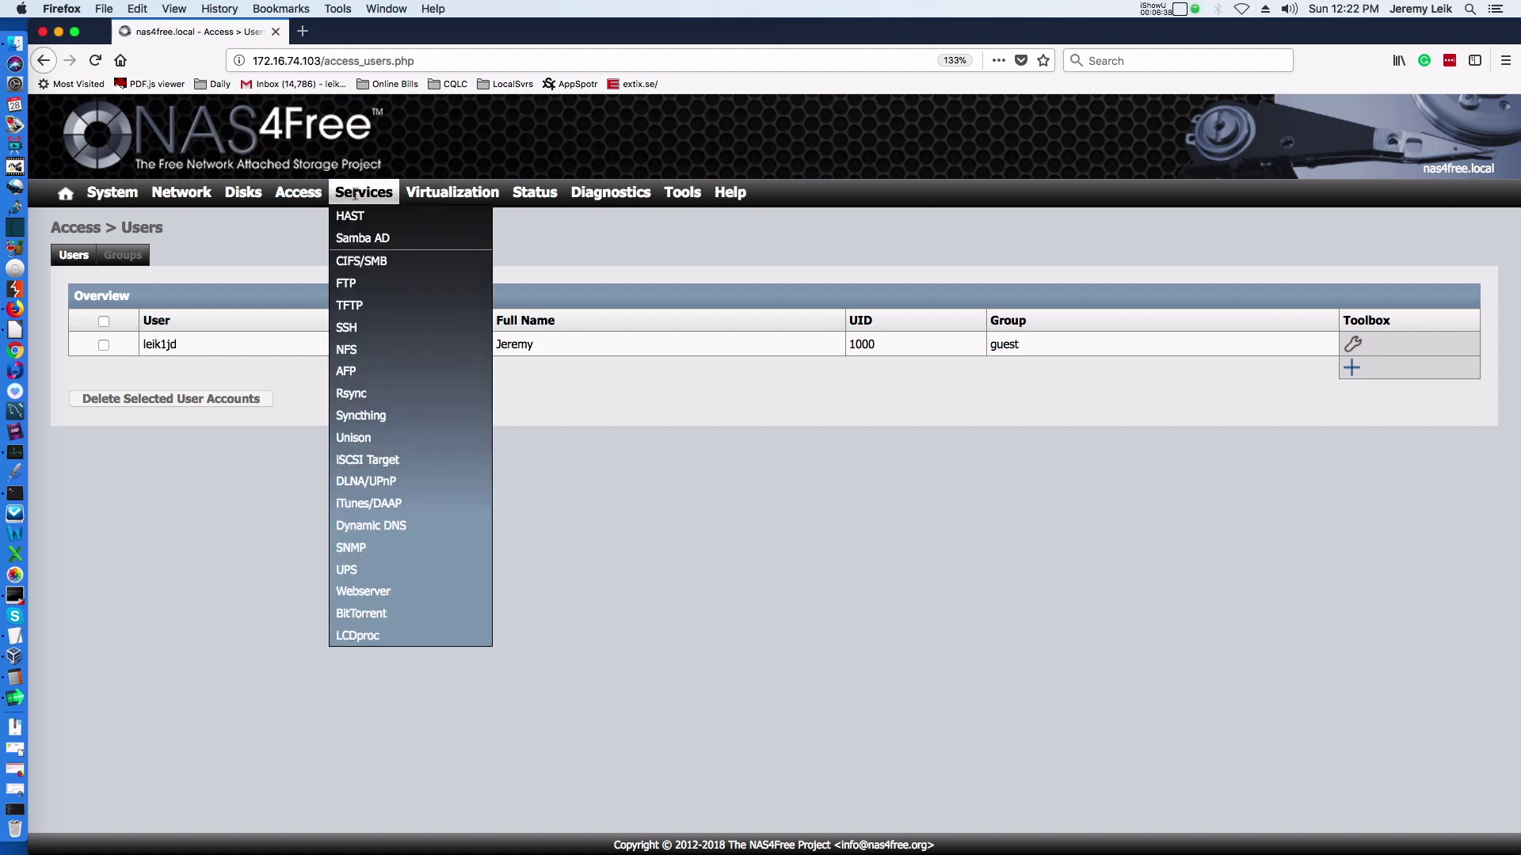
# Enable the CIFS/SMB service using Local User authentication.
pyautogui.click(377, 269)
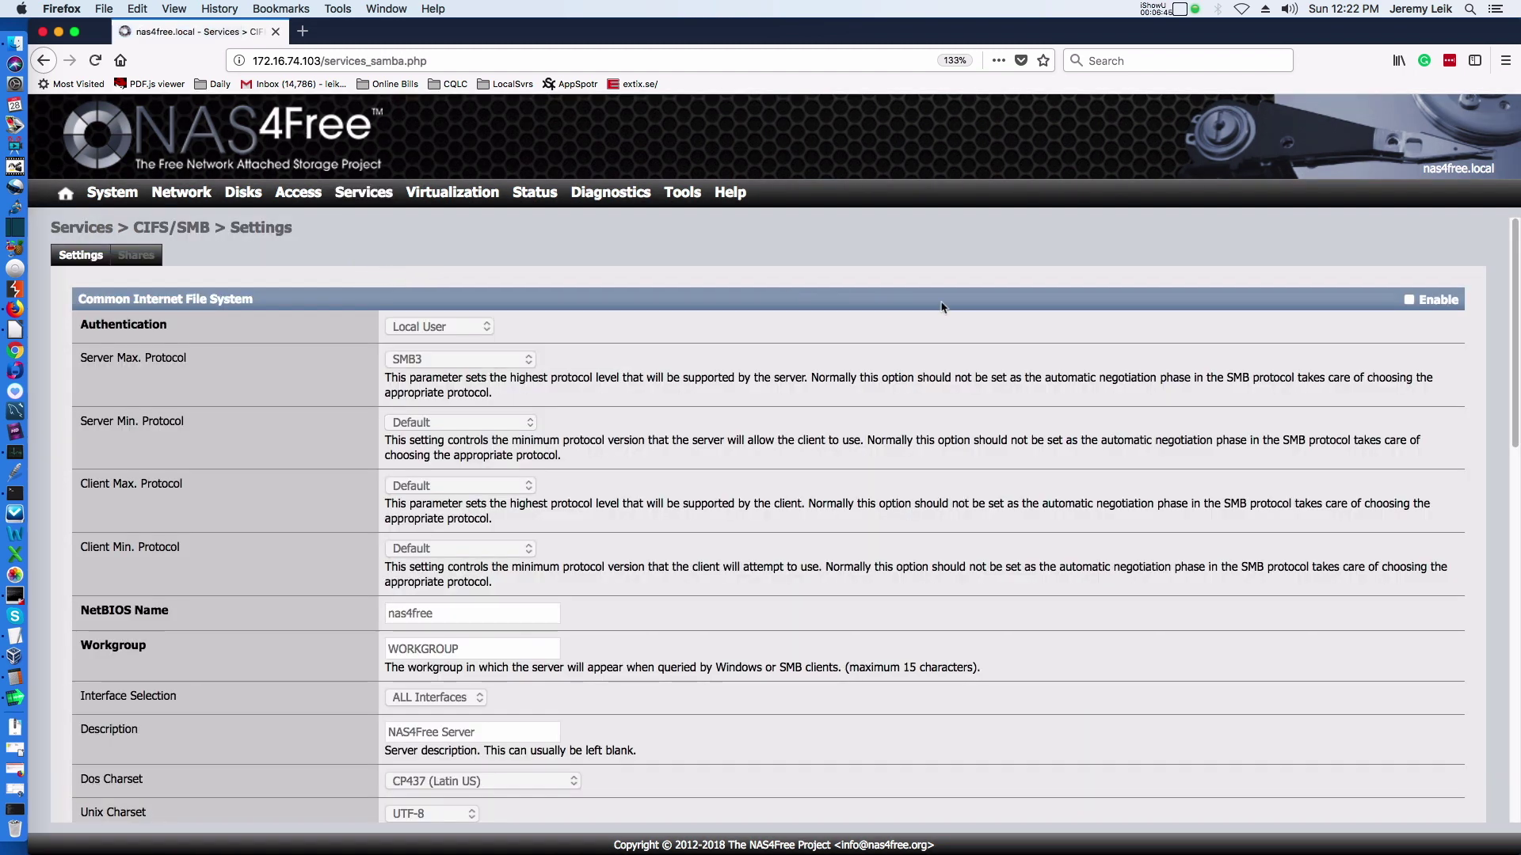
pyautogui.click(1408, 301)
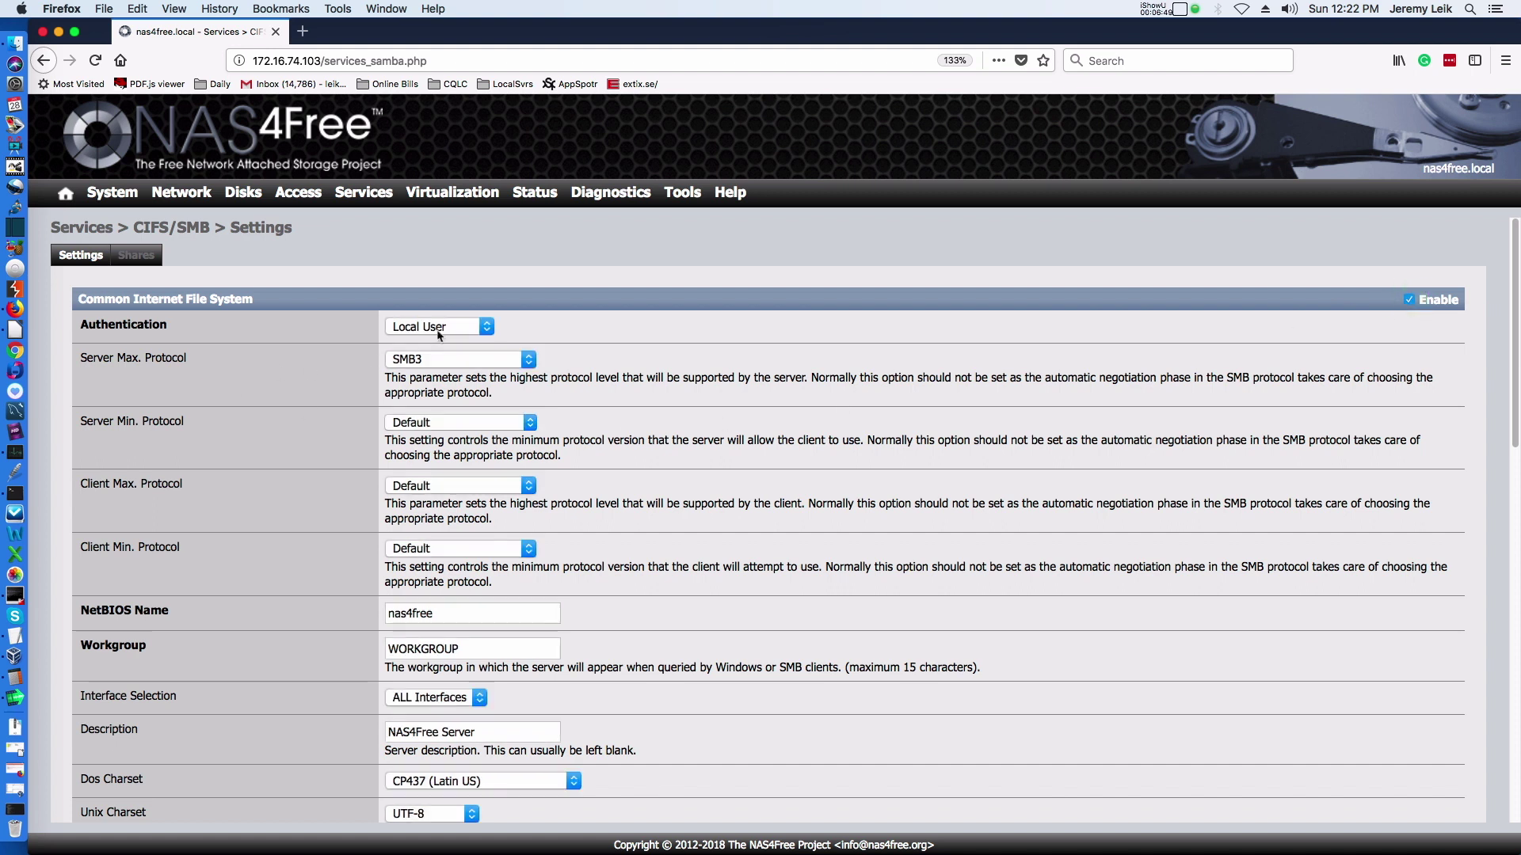
pyautogui.click(467, 327)
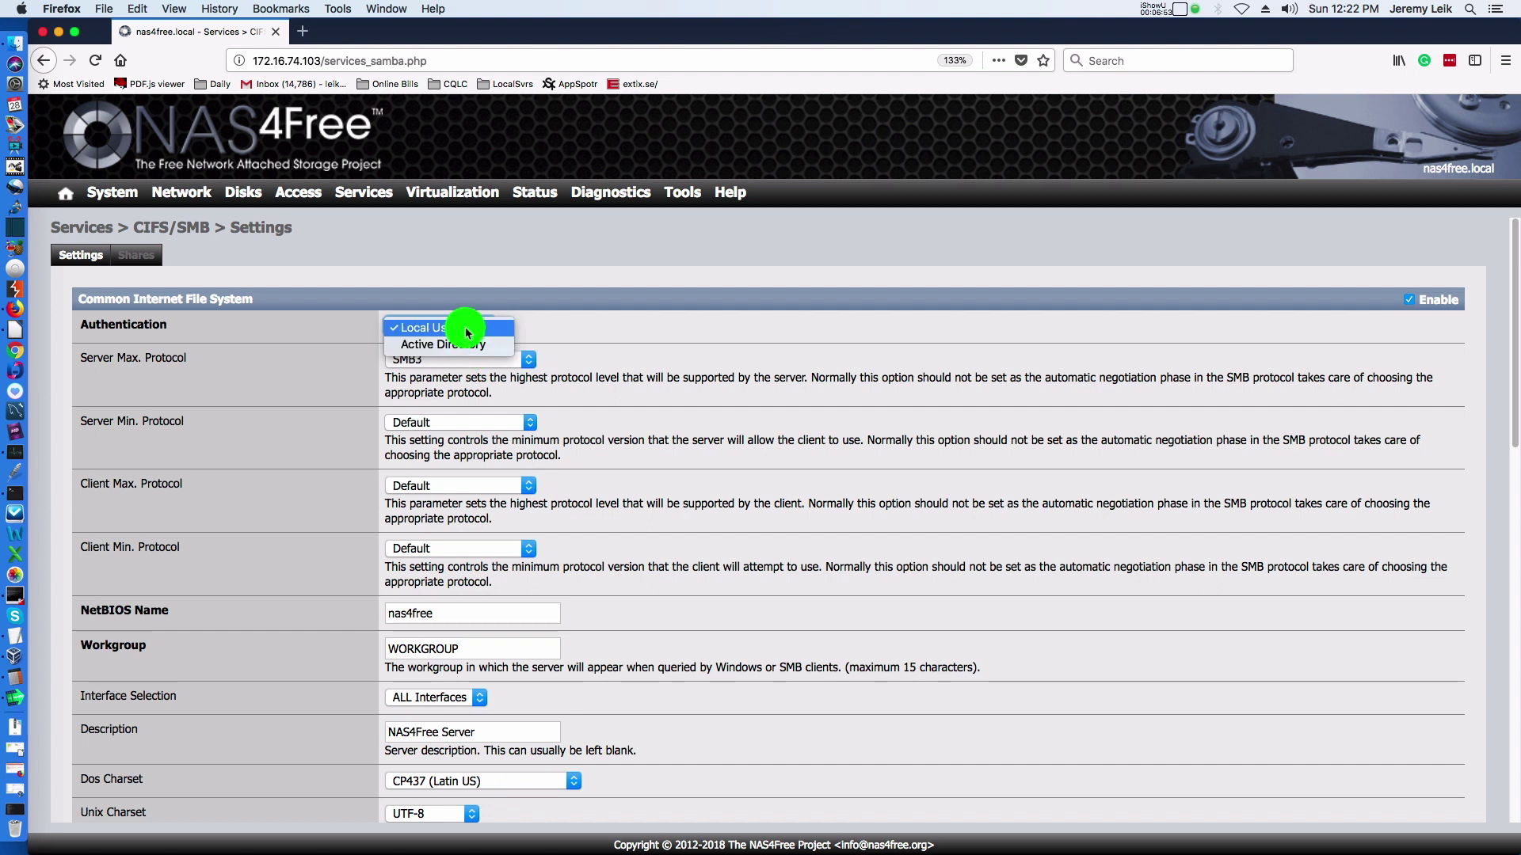
pyautogui.click(467, 329)
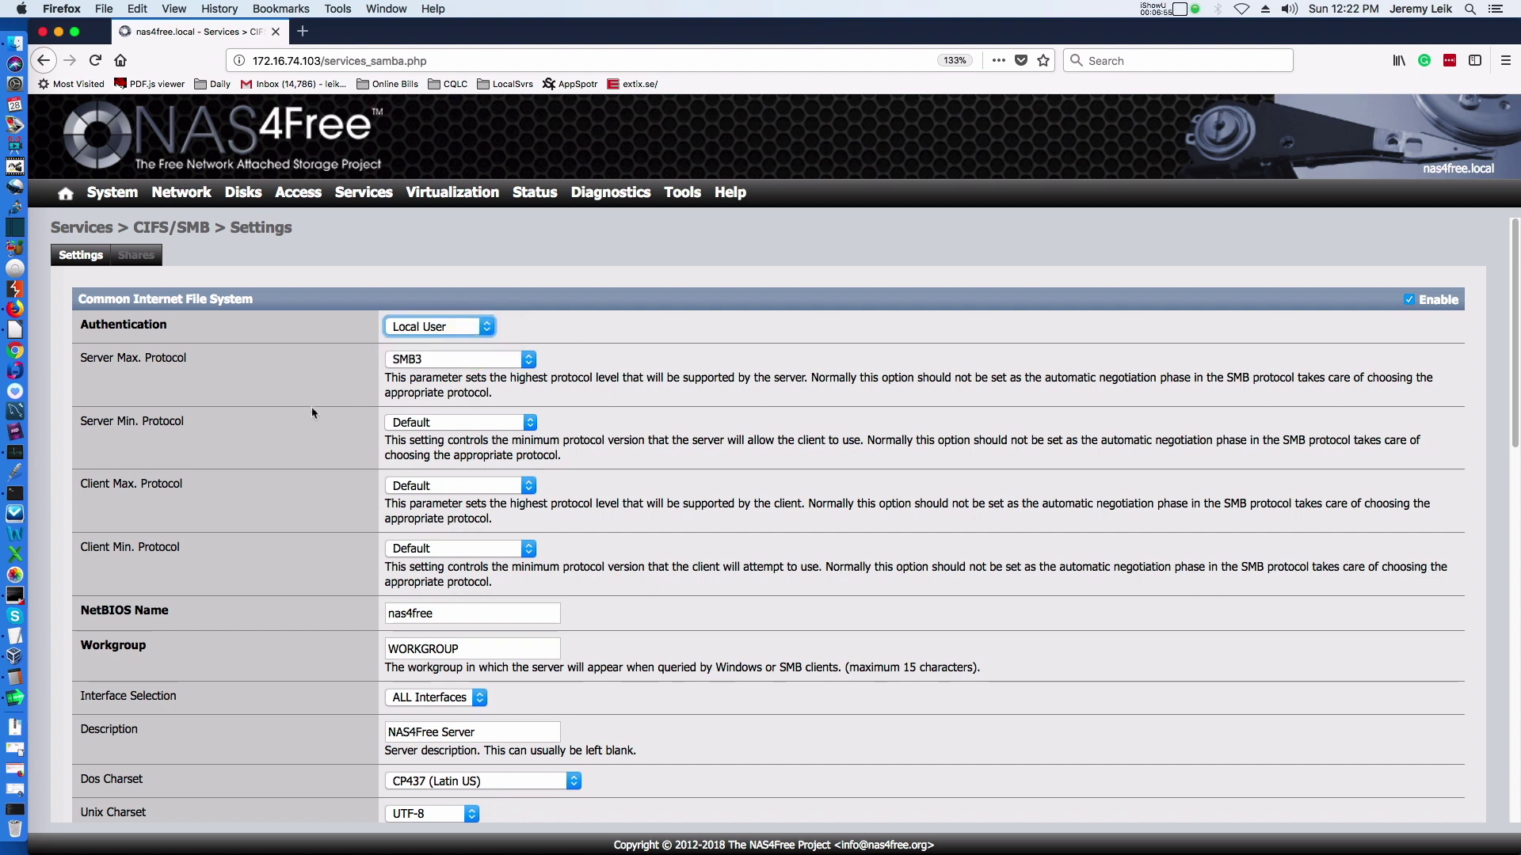
# Set server and client protocols to SMB2 minimum and SMB3_11 maximum, then Save & Restart.
pyautogui.click(496, 359)
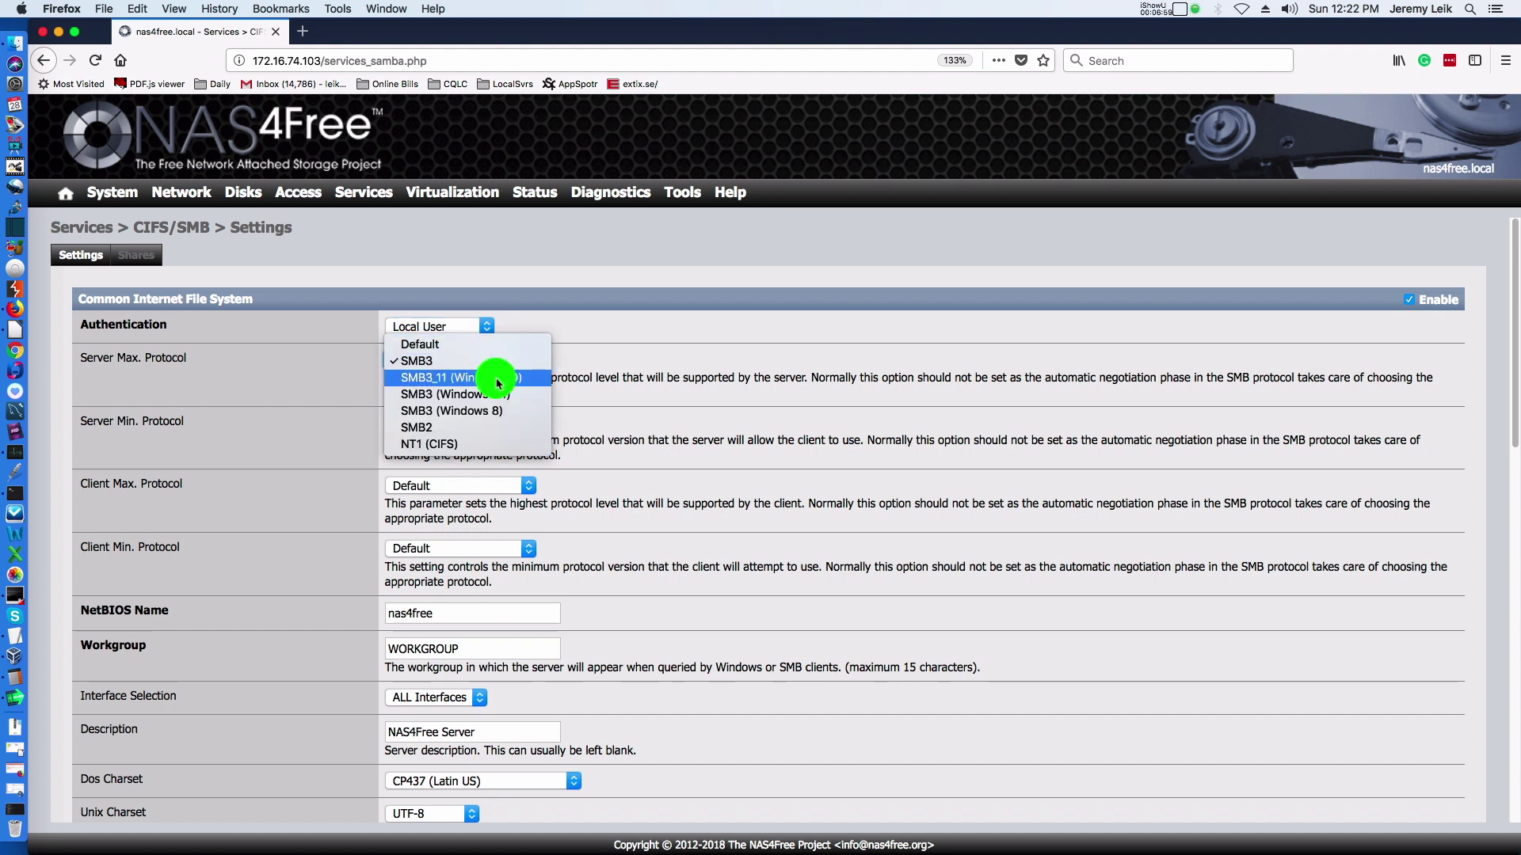
pyautogui.click(497, 379)
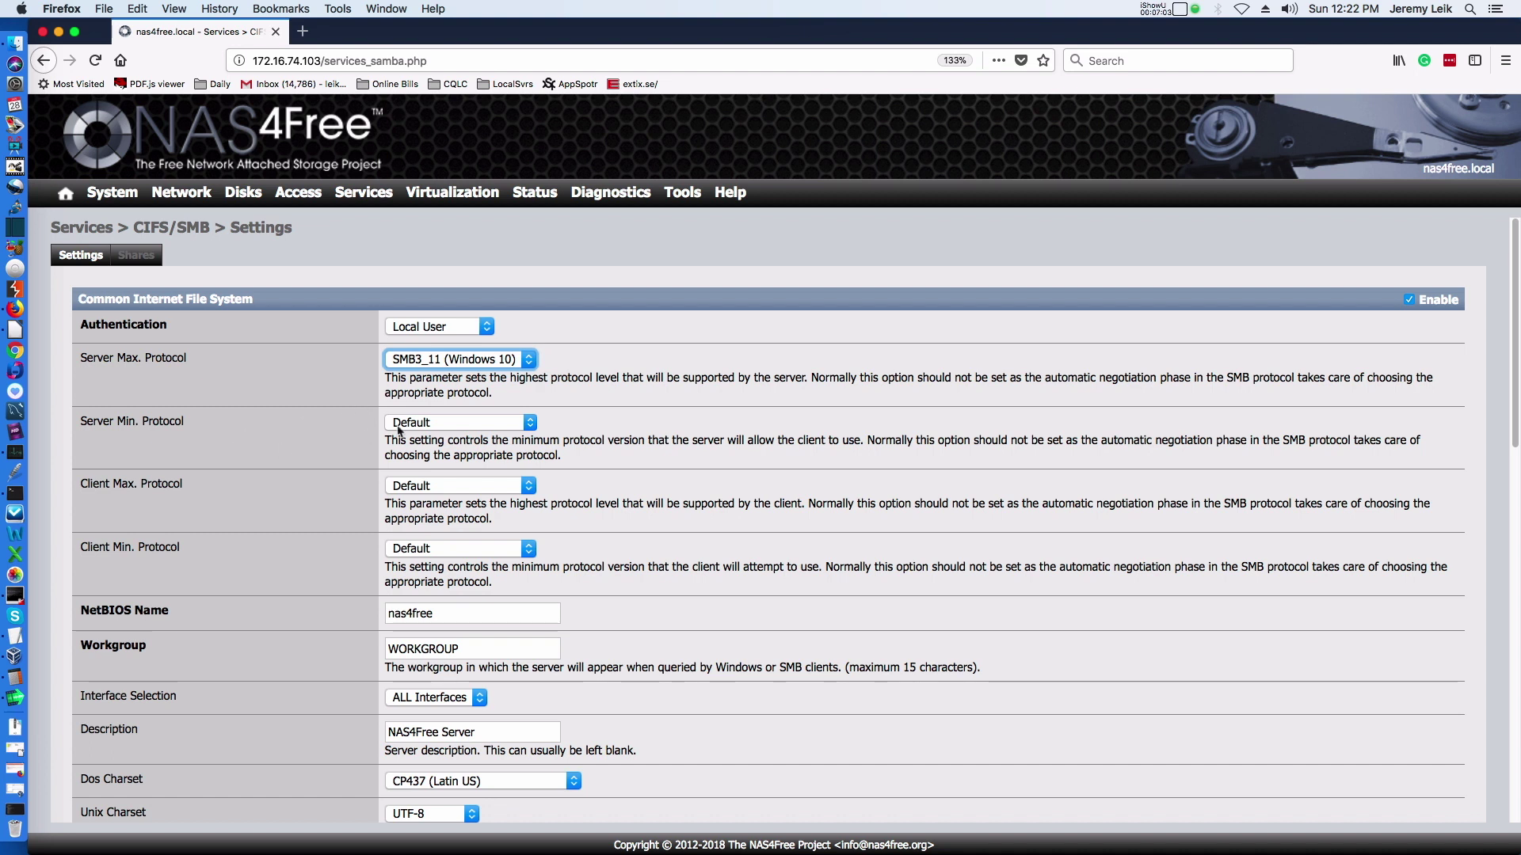
pyautogui.click(470, 422)
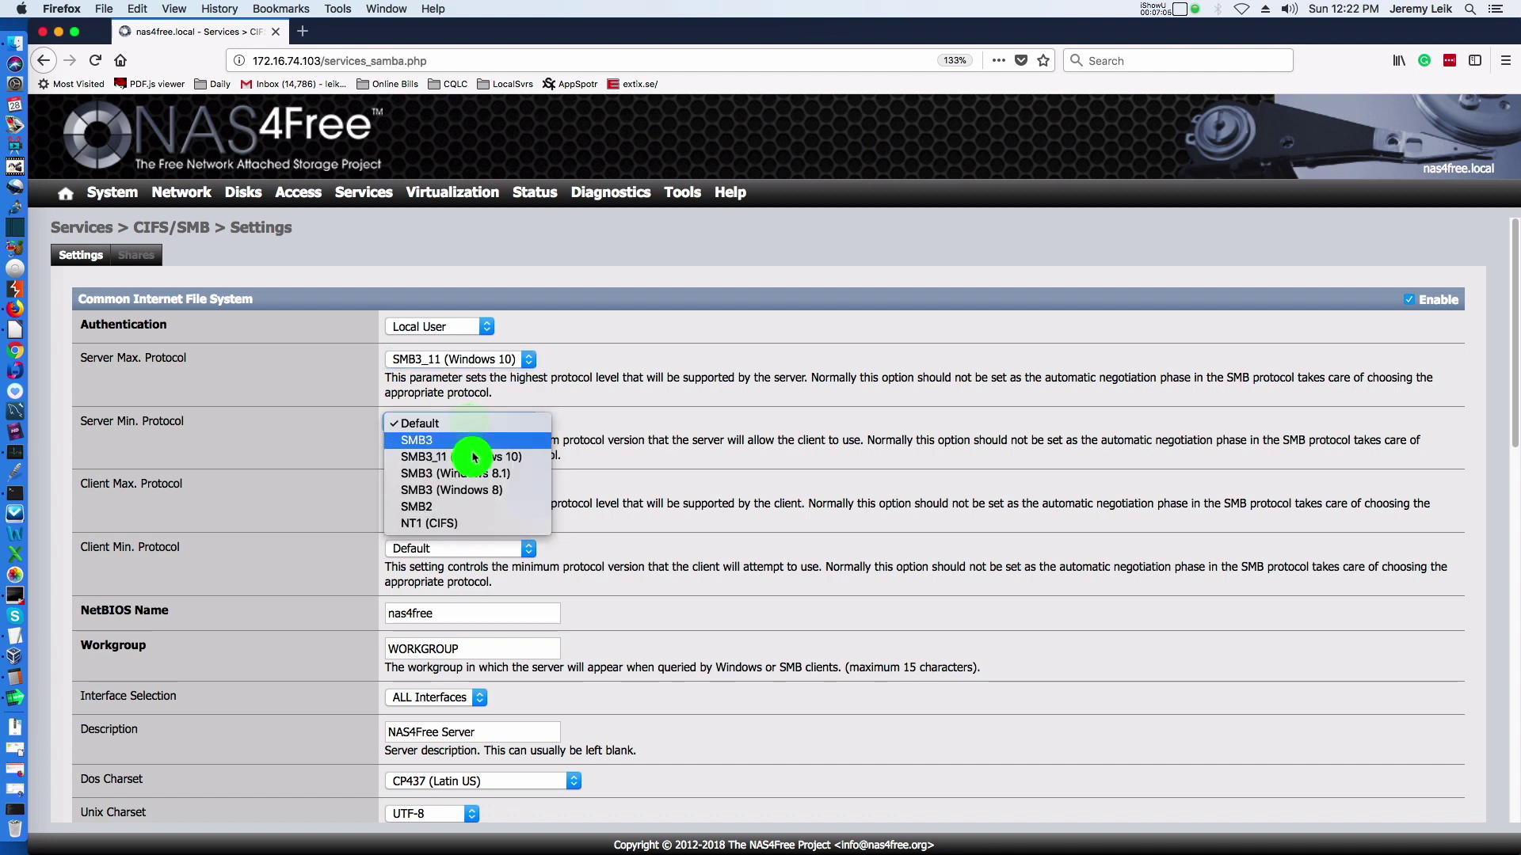
pyautogui.click(473, 506)
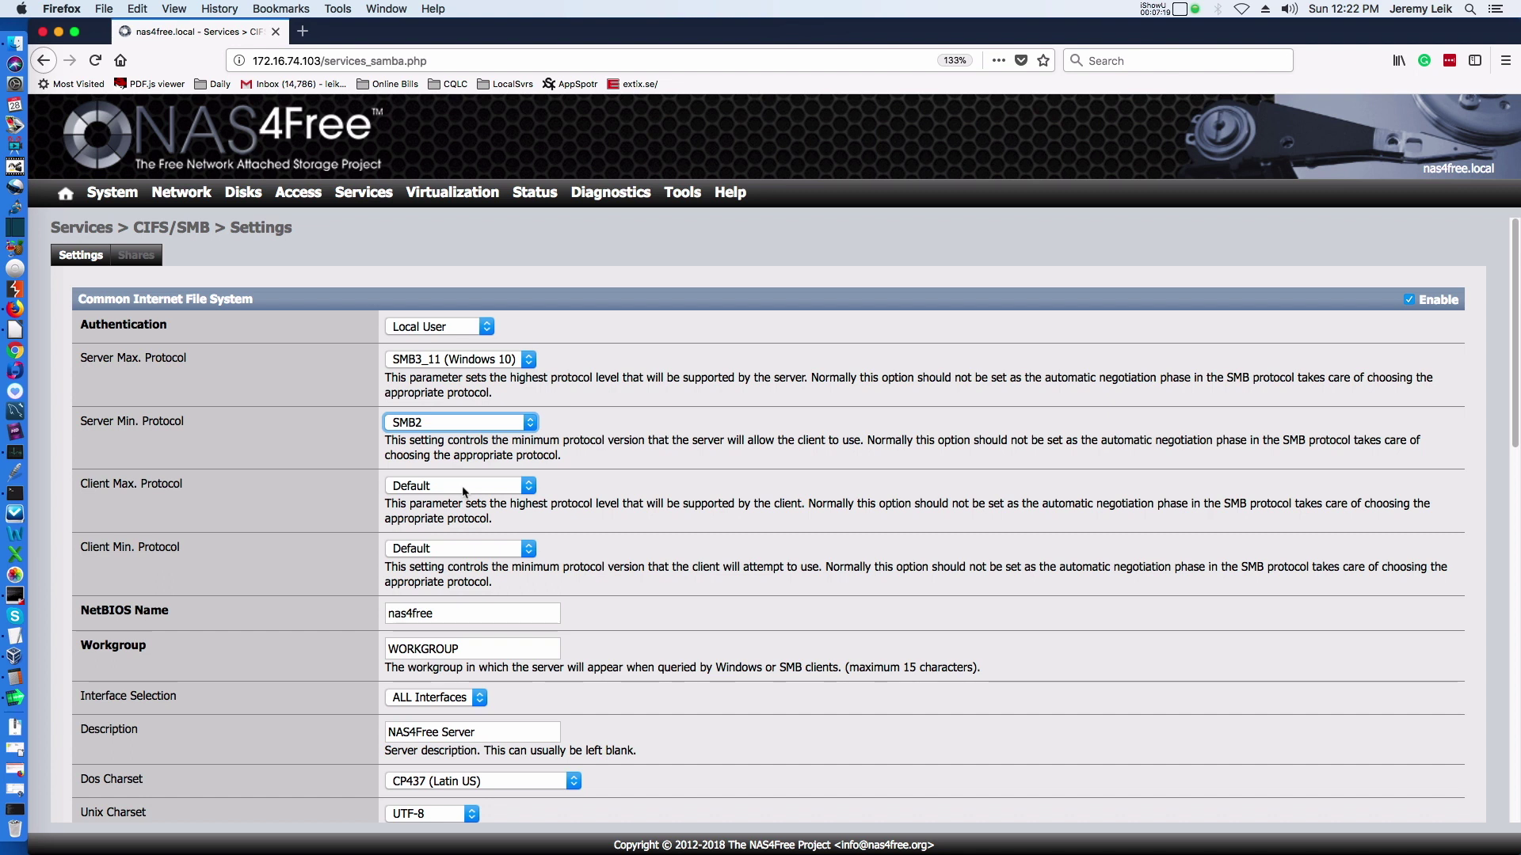
pyautogui.click(464, 491)
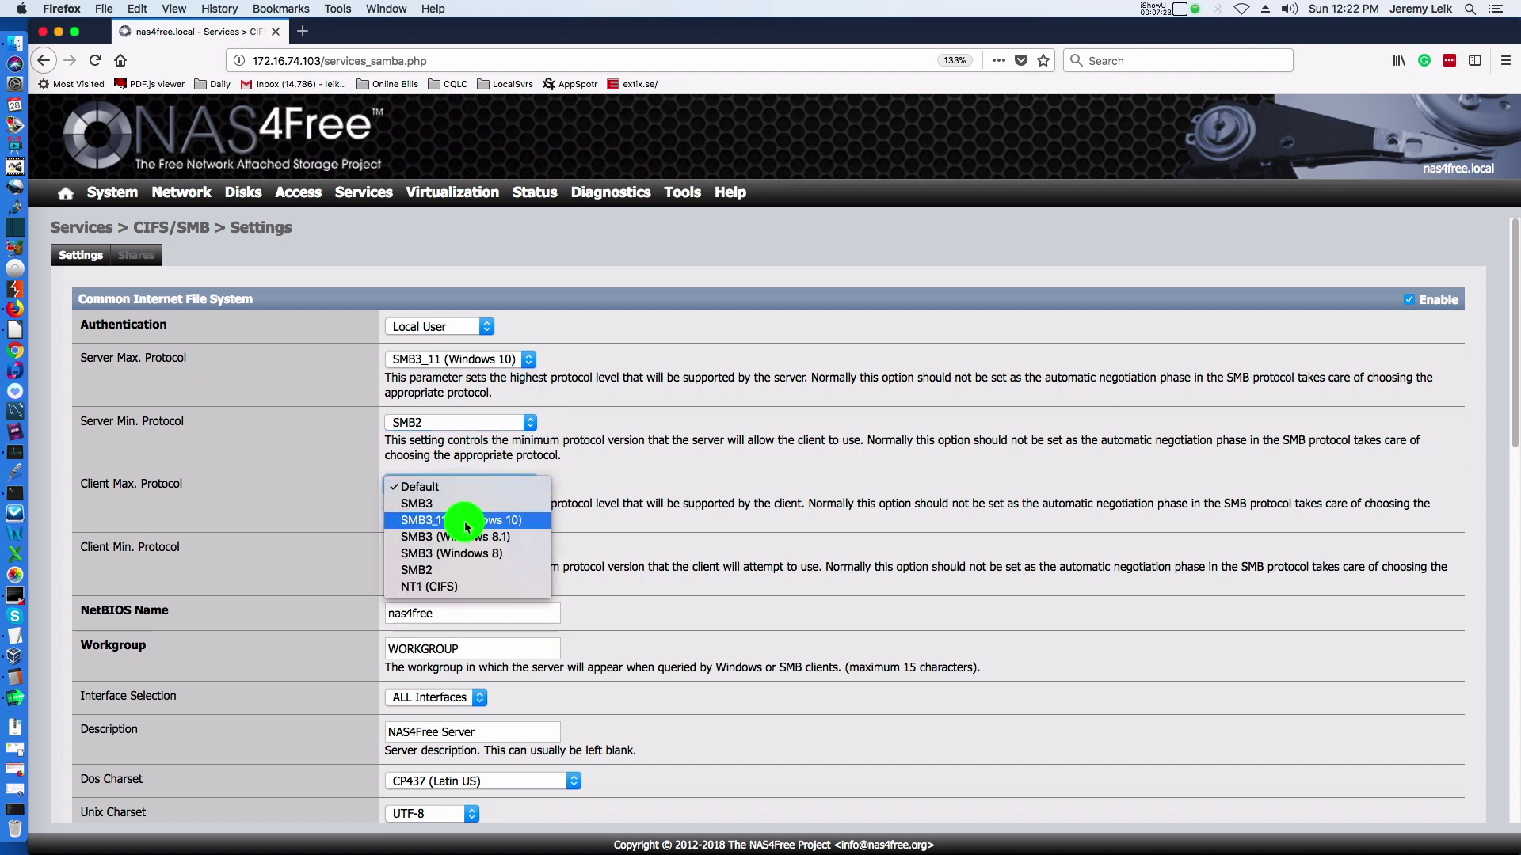
pyautogui.click(465, 521)
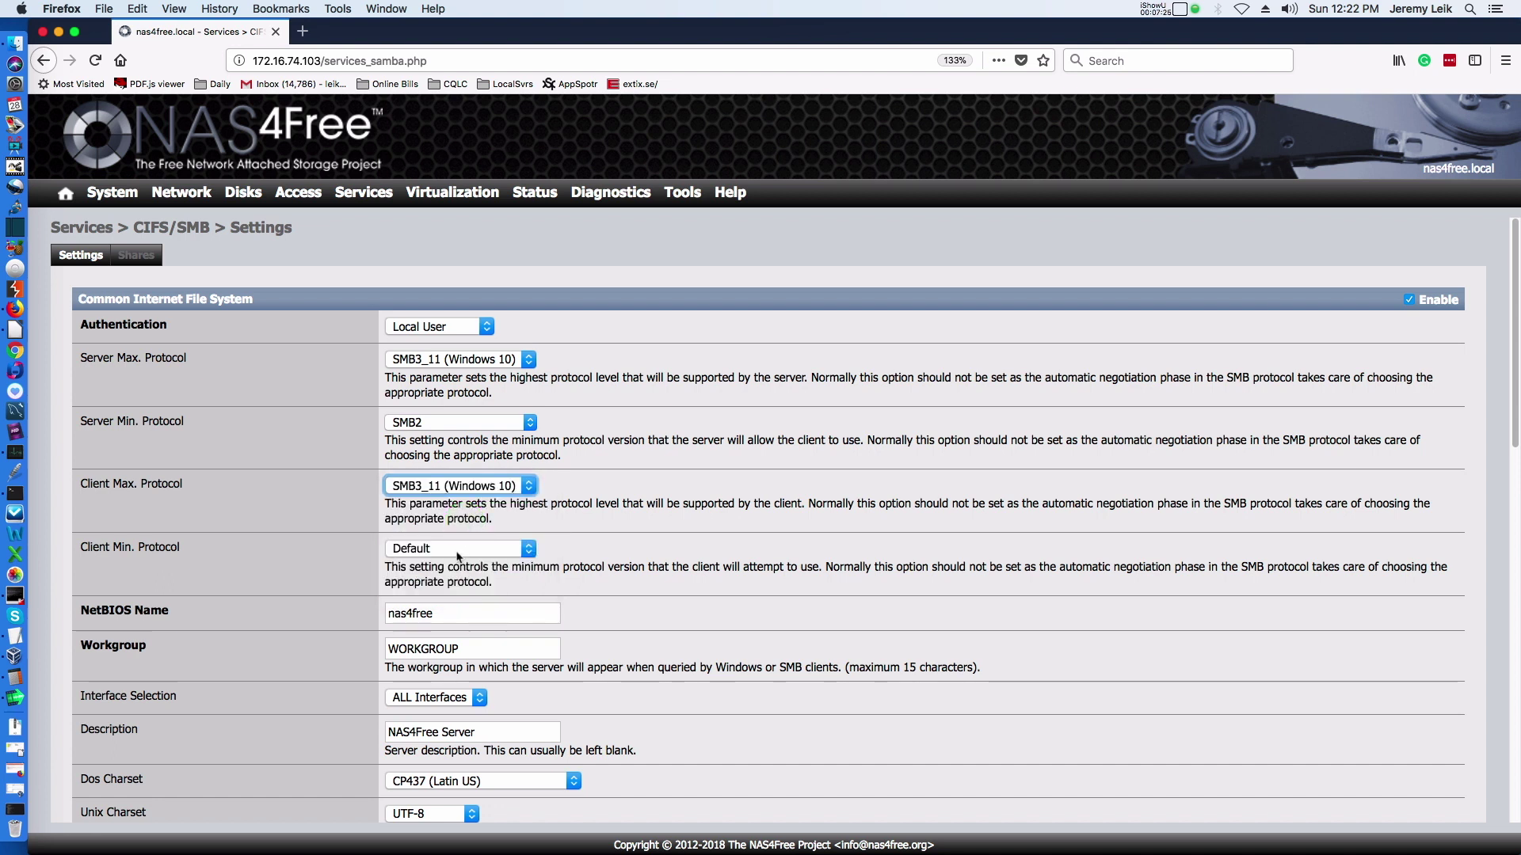
pyautogui.click(459, 549)
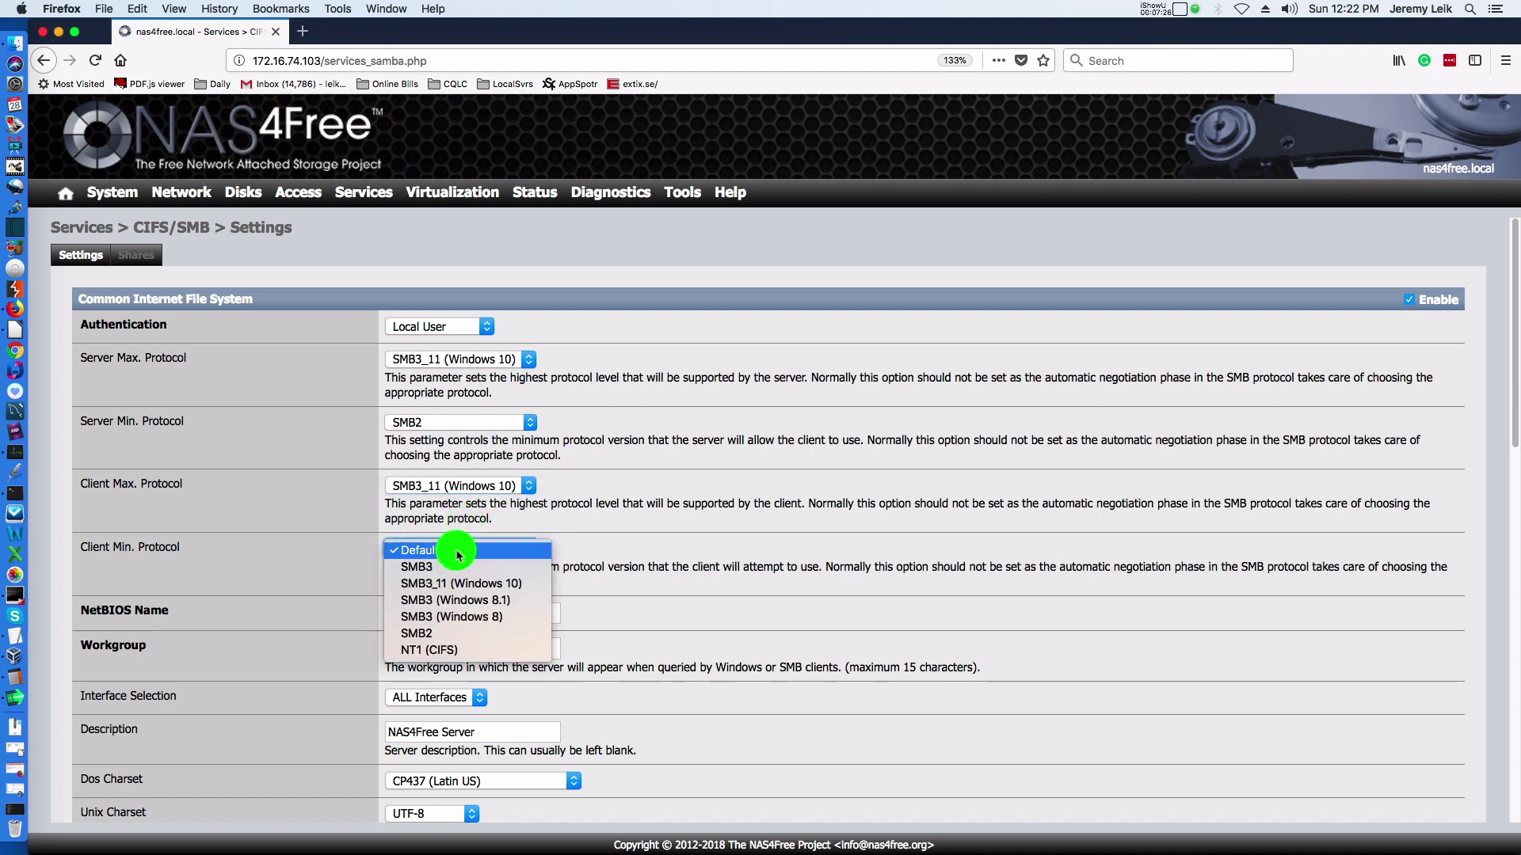
pyautogui.click(446, 634)
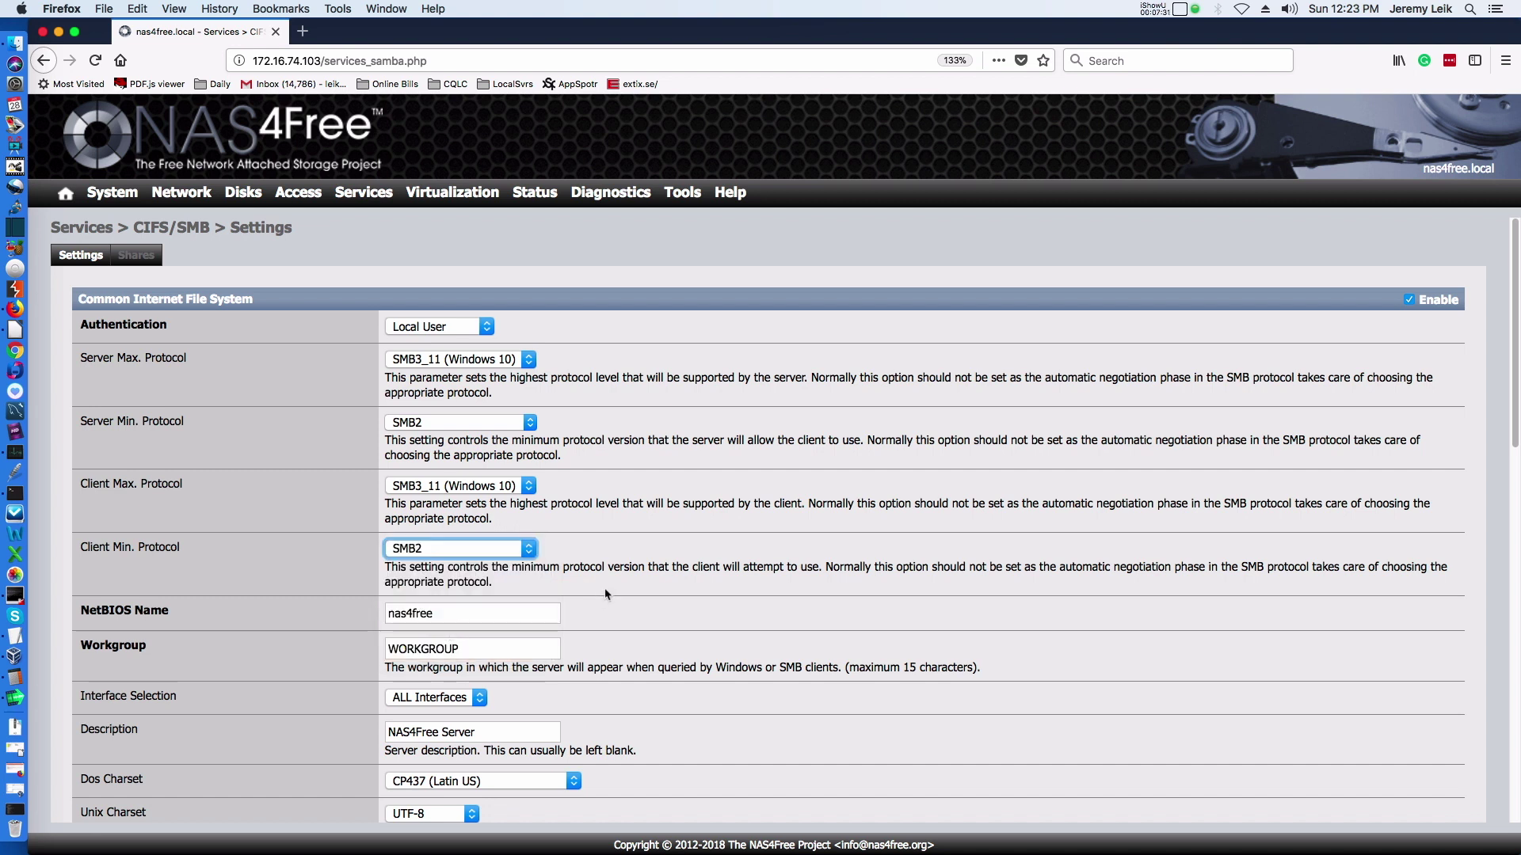
pyautogui.scroll(-5, 624, 584)
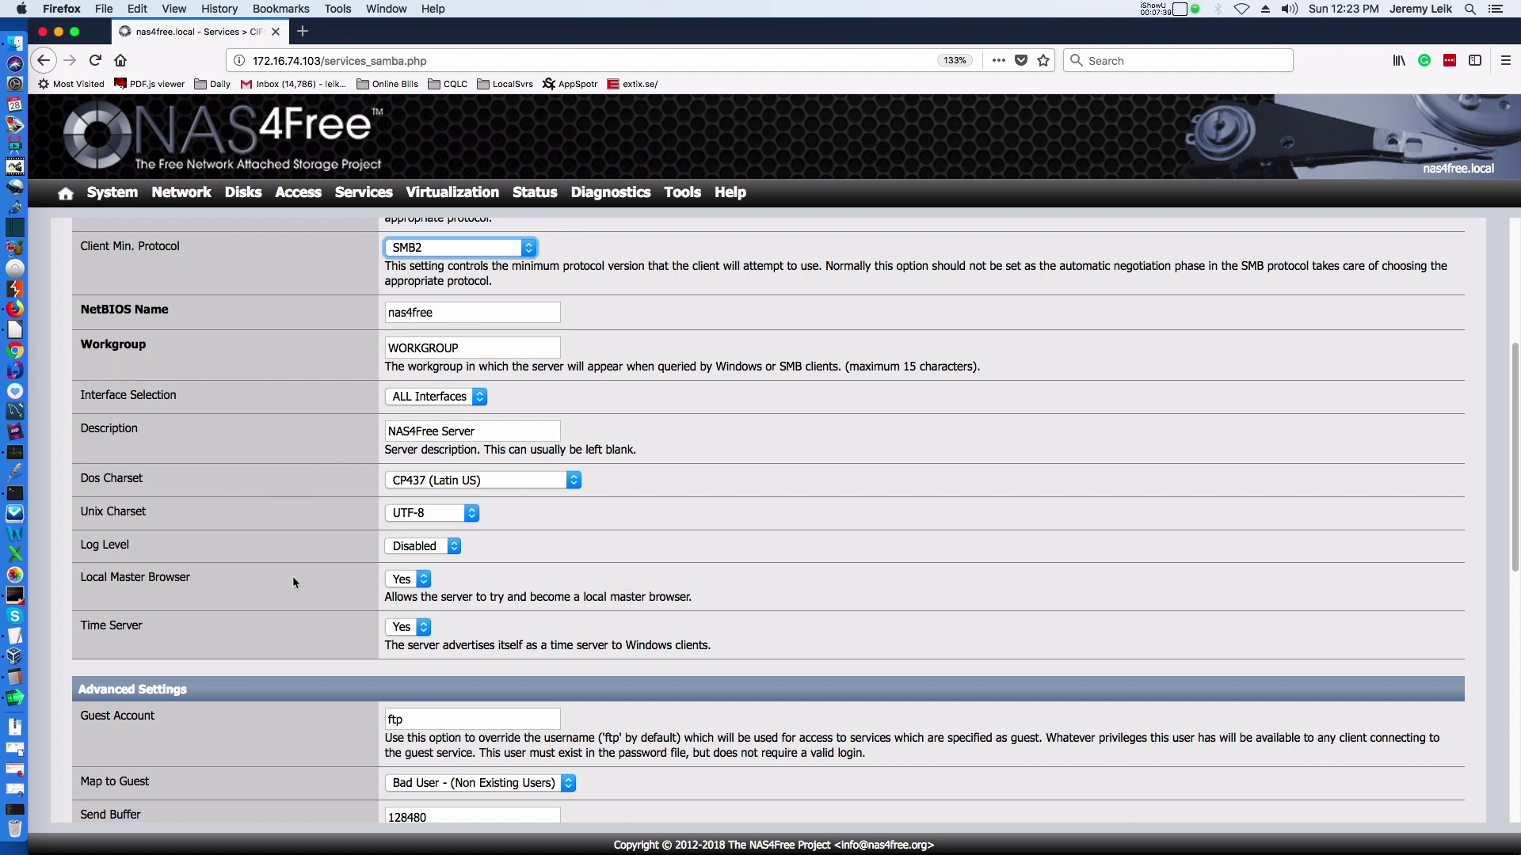
pyautogui.scroll(-8, 309, 619)
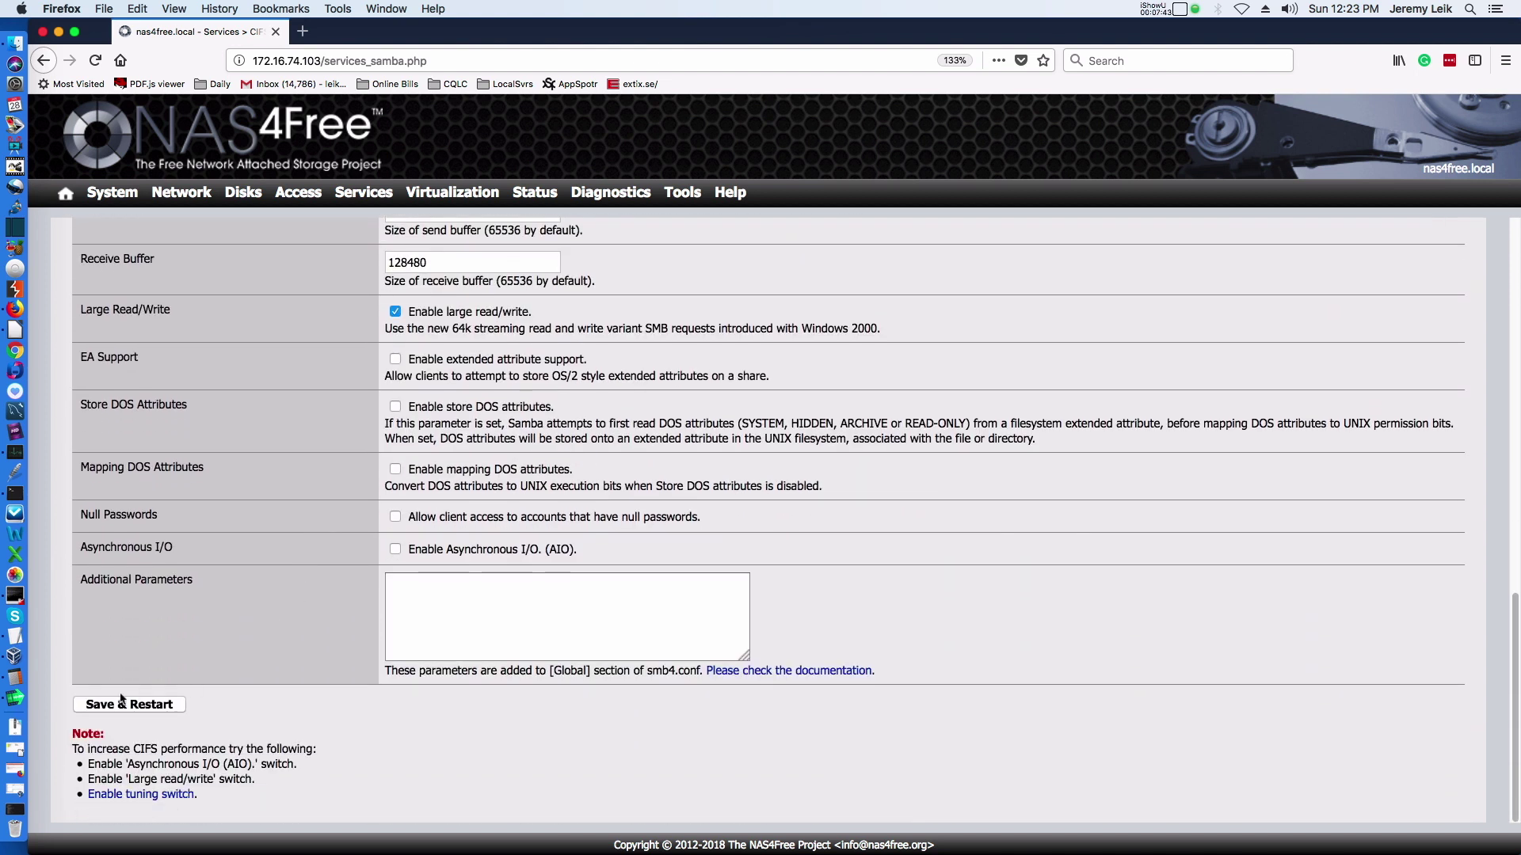
pyautogui.click(111, 706)
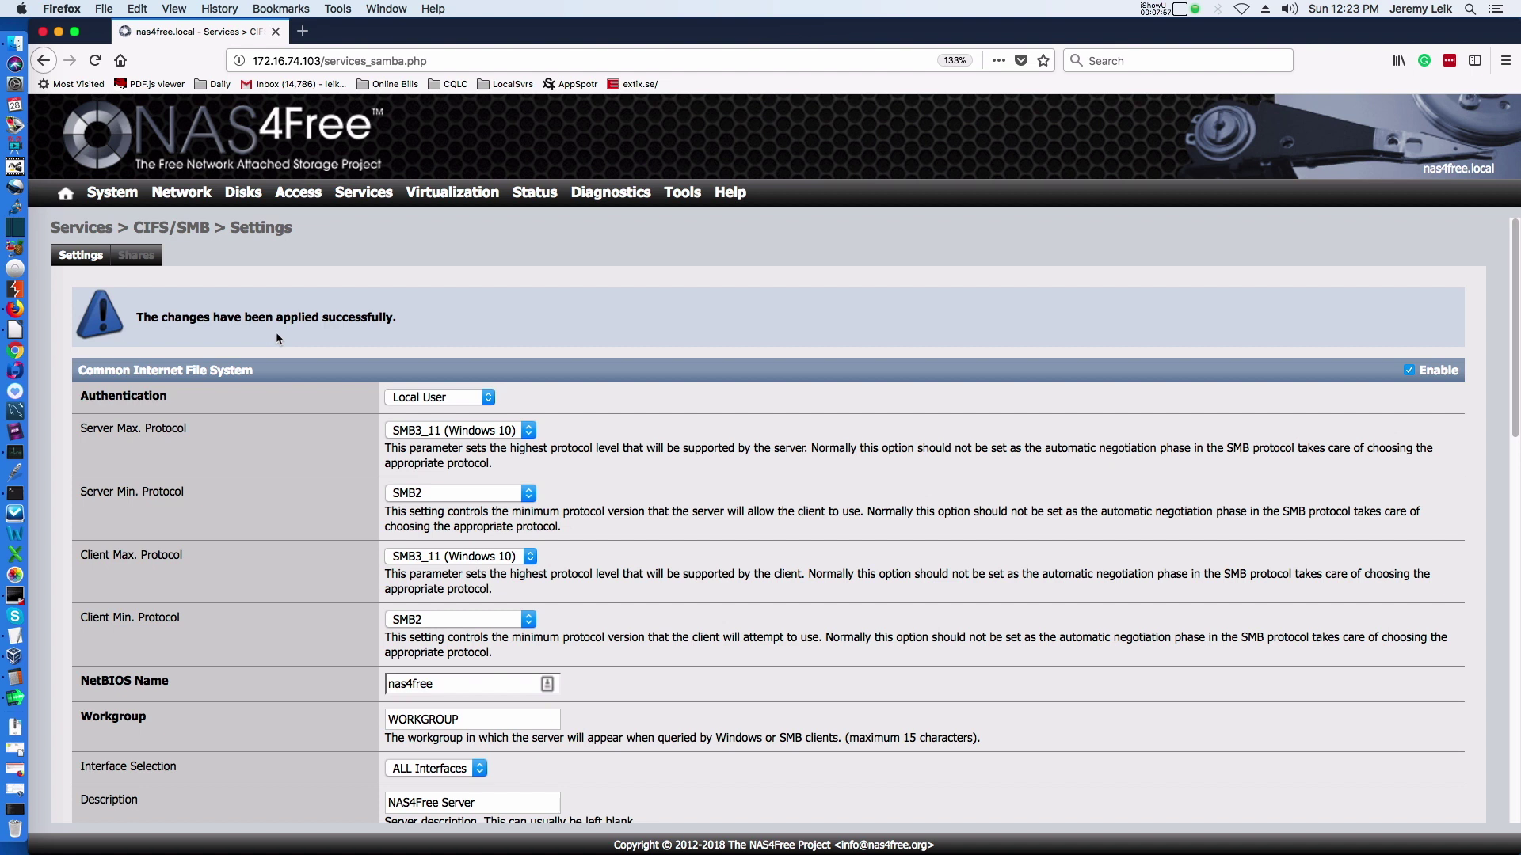
# Start a new SMB share named MacMiniStuff with path /mnt/YTDemoPool.
pyautogui.click(139, 254)
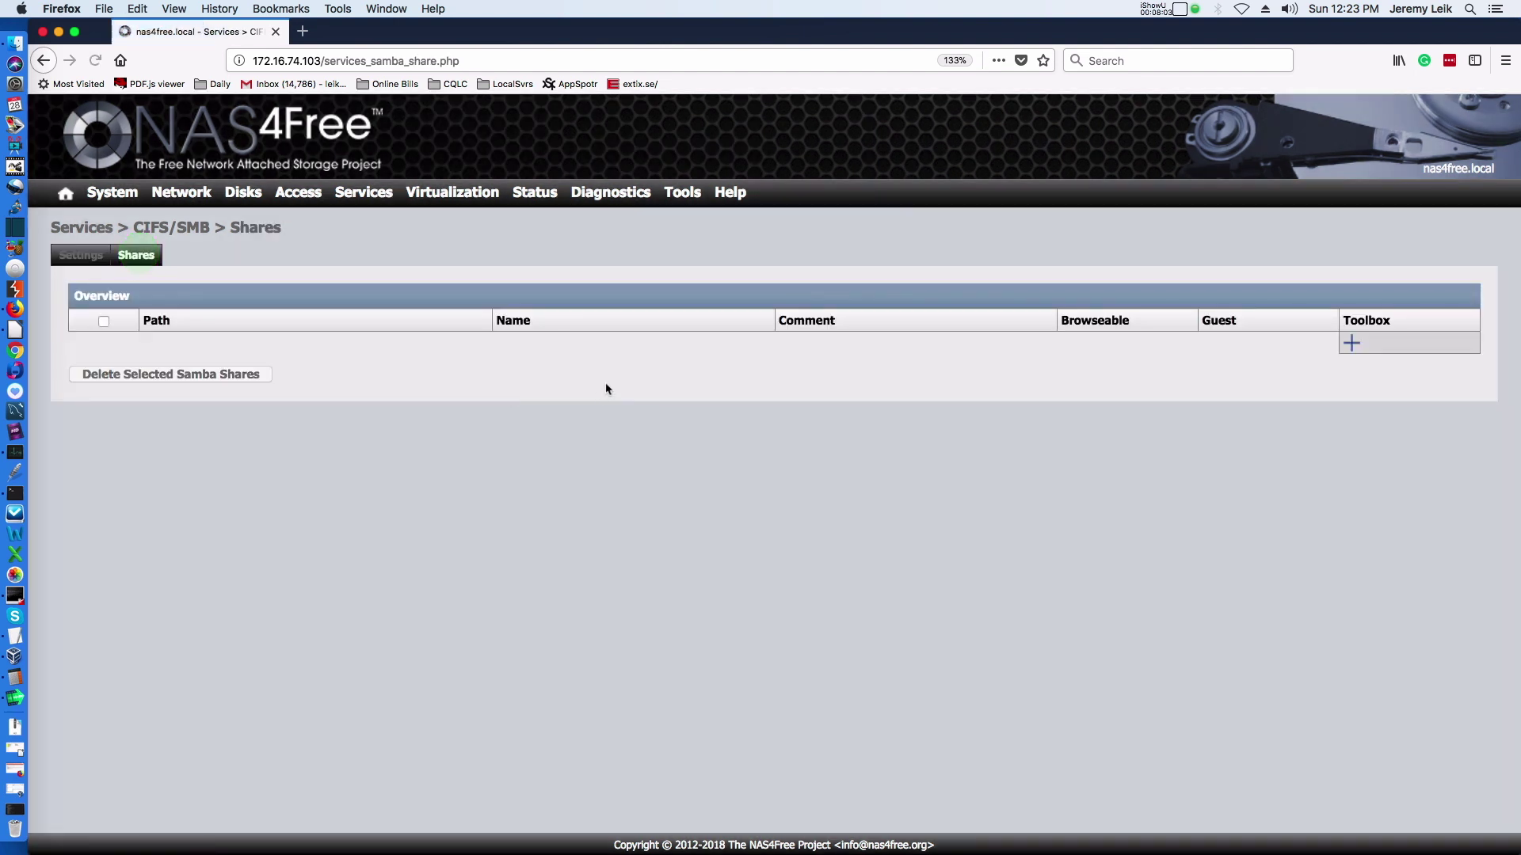
pyautogui.click(1351, 343)
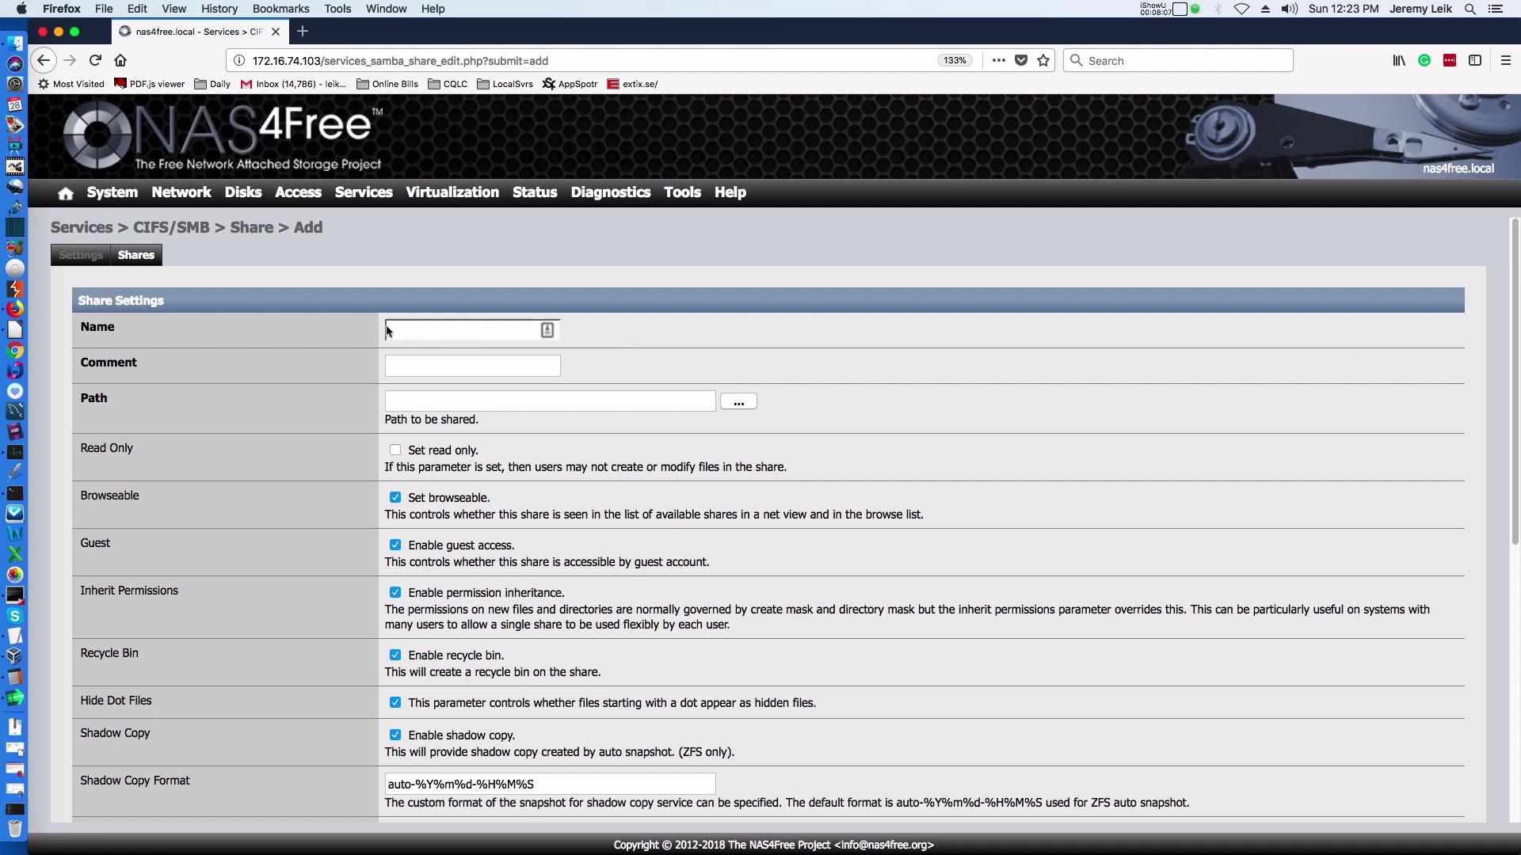
pyautogui.click(413, 331)
pyautogui.write('MacMiniStuff')
pyautogui.press('Tab')
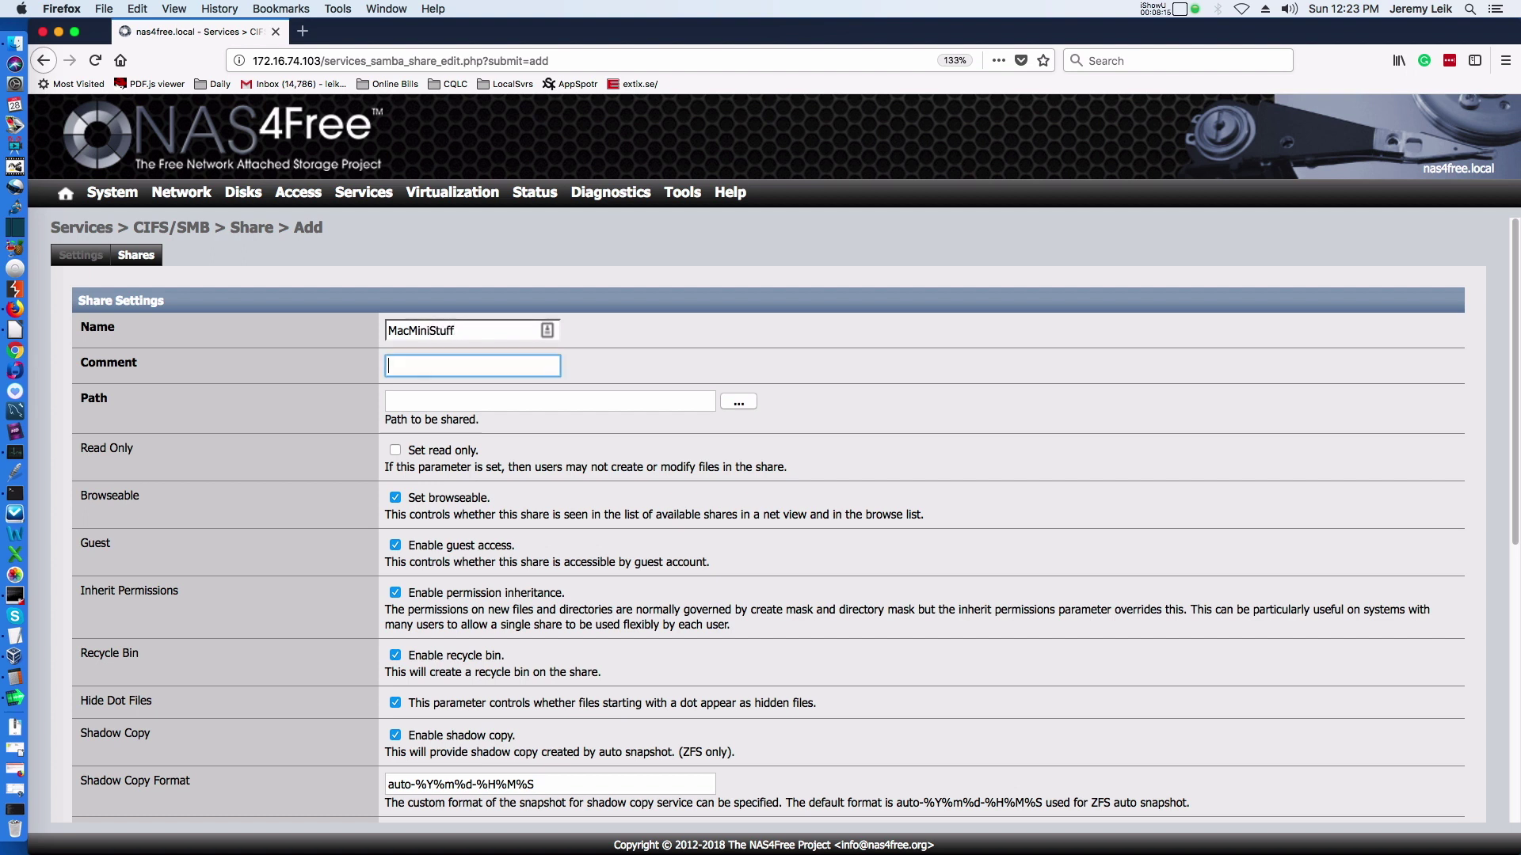
pyautogui.click(742, 403)
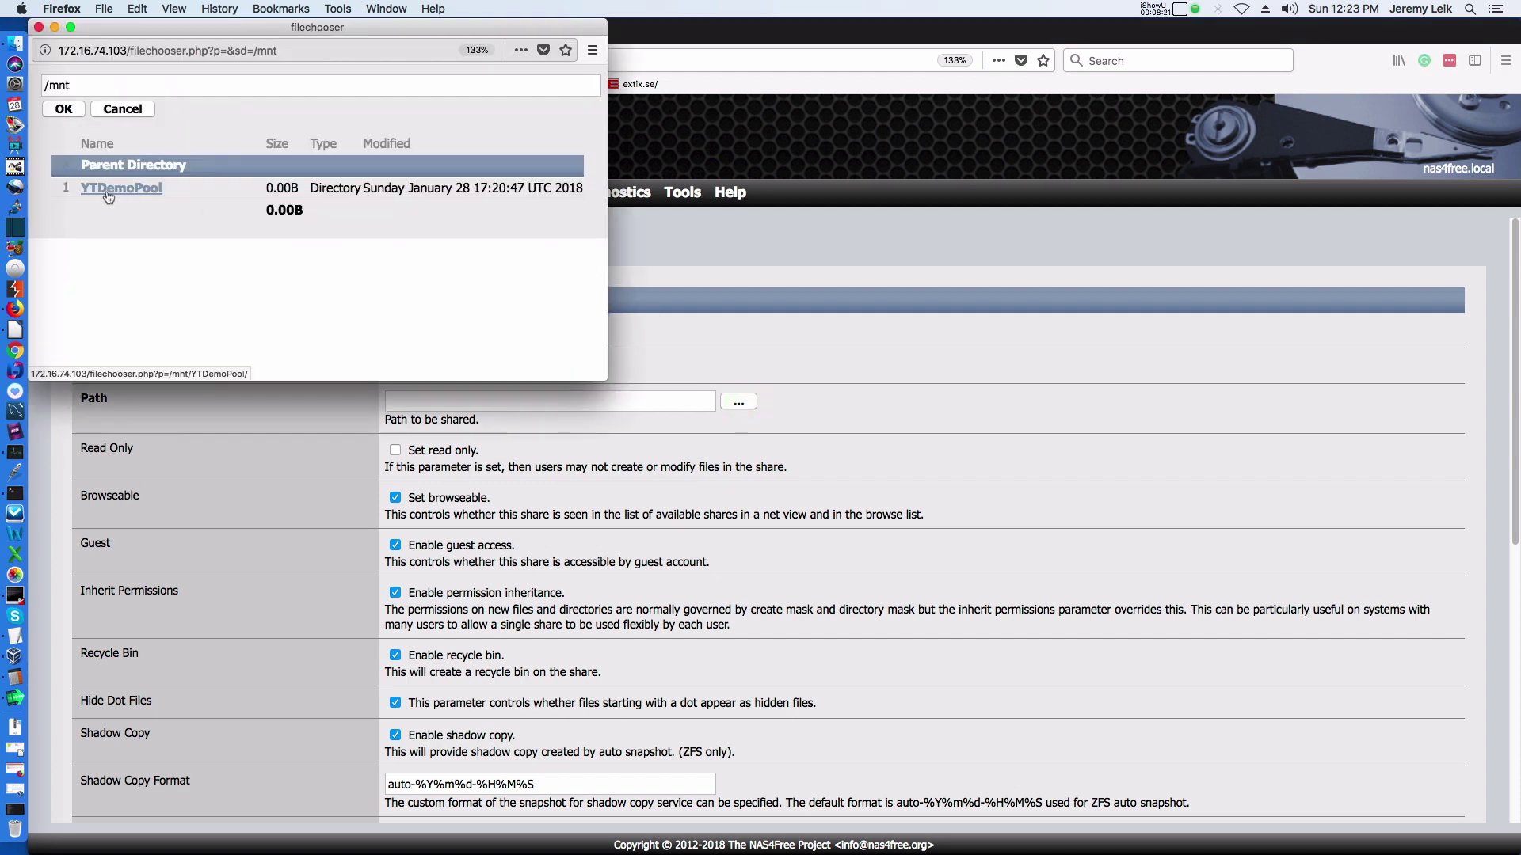
pyautogui.click(108, 191)
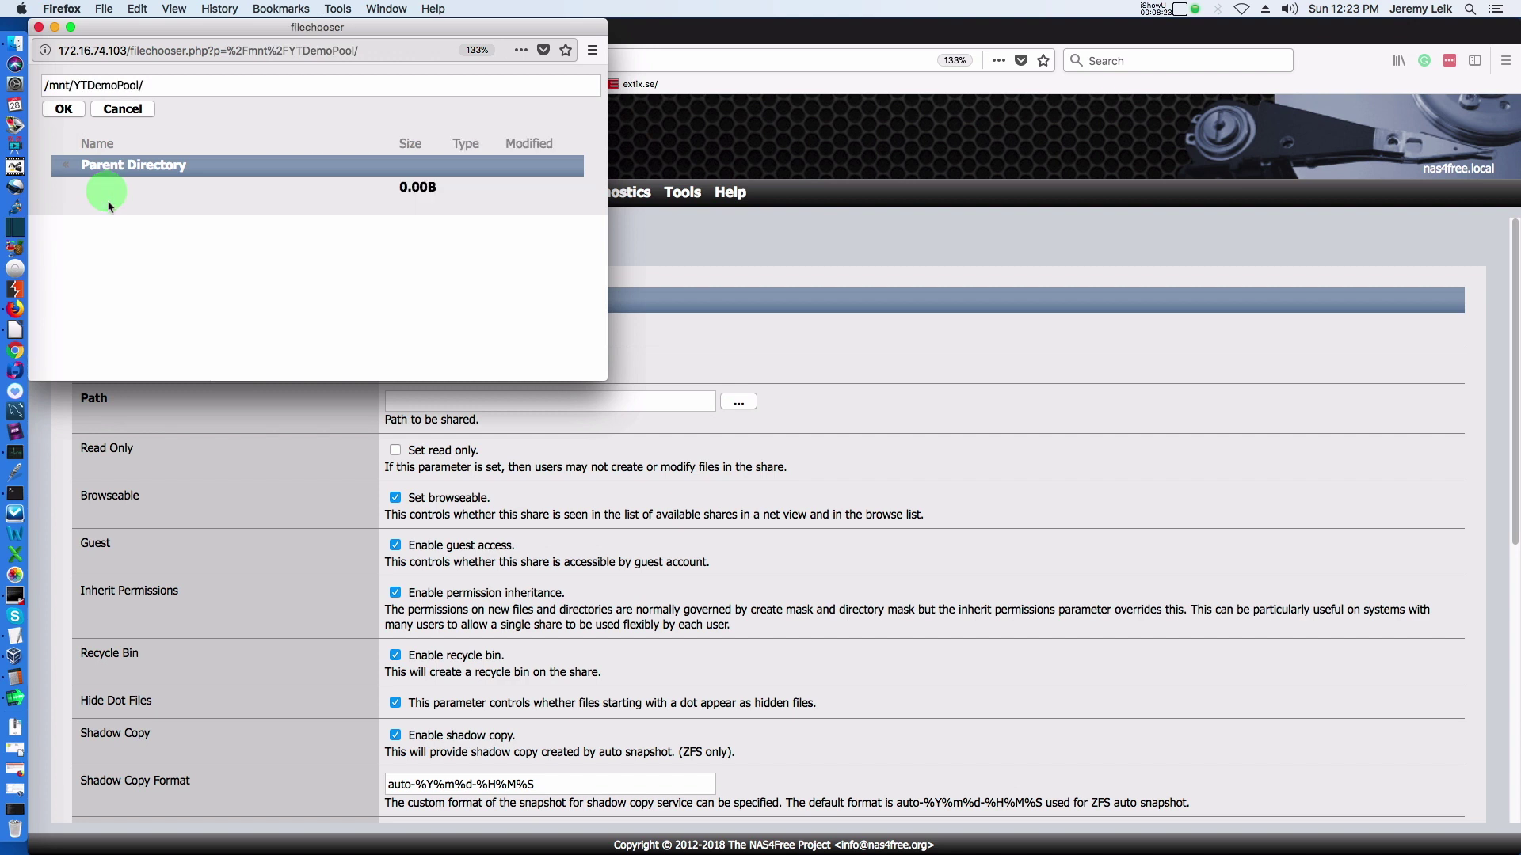
pyautogui.click(65, 109)
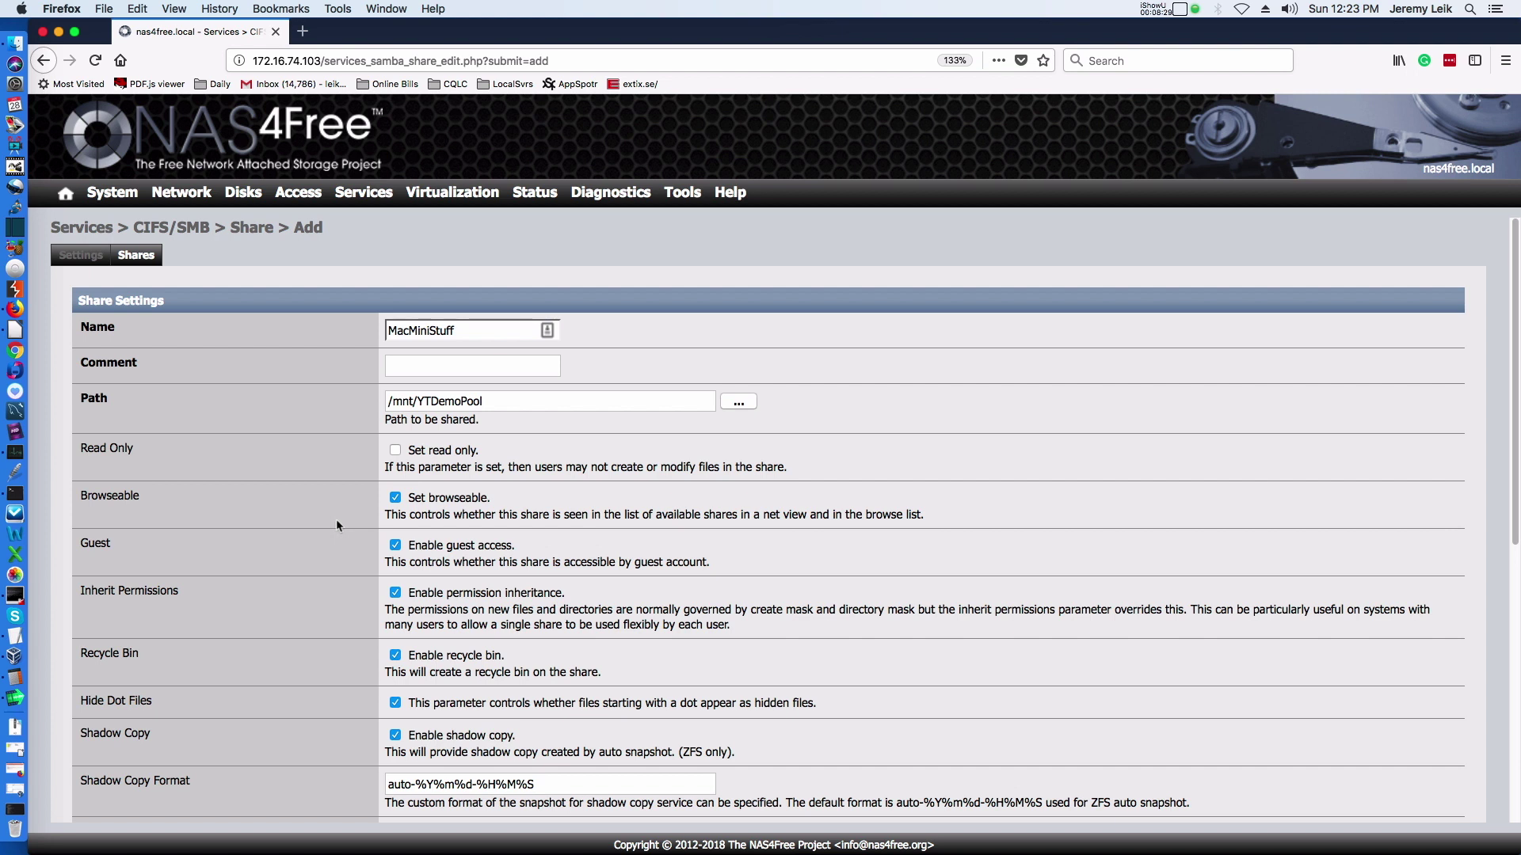
# Submit the share, adding the required comment 'Stuff from Mac Mini' after the form rejects it.
pyautogui.scroll(-10, 336, 519)
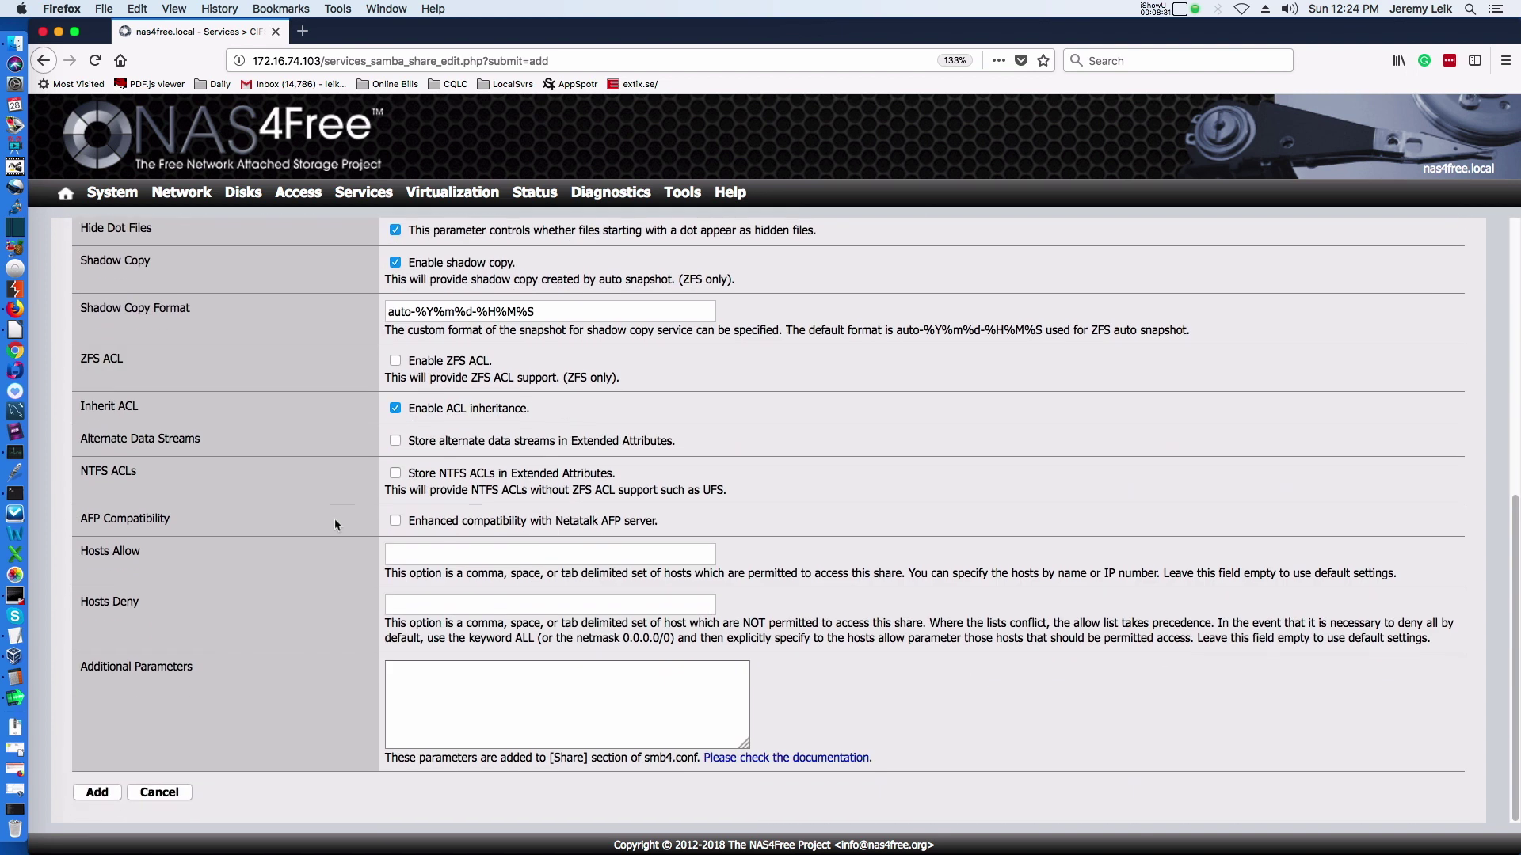
pyautogui.click(107, 795)
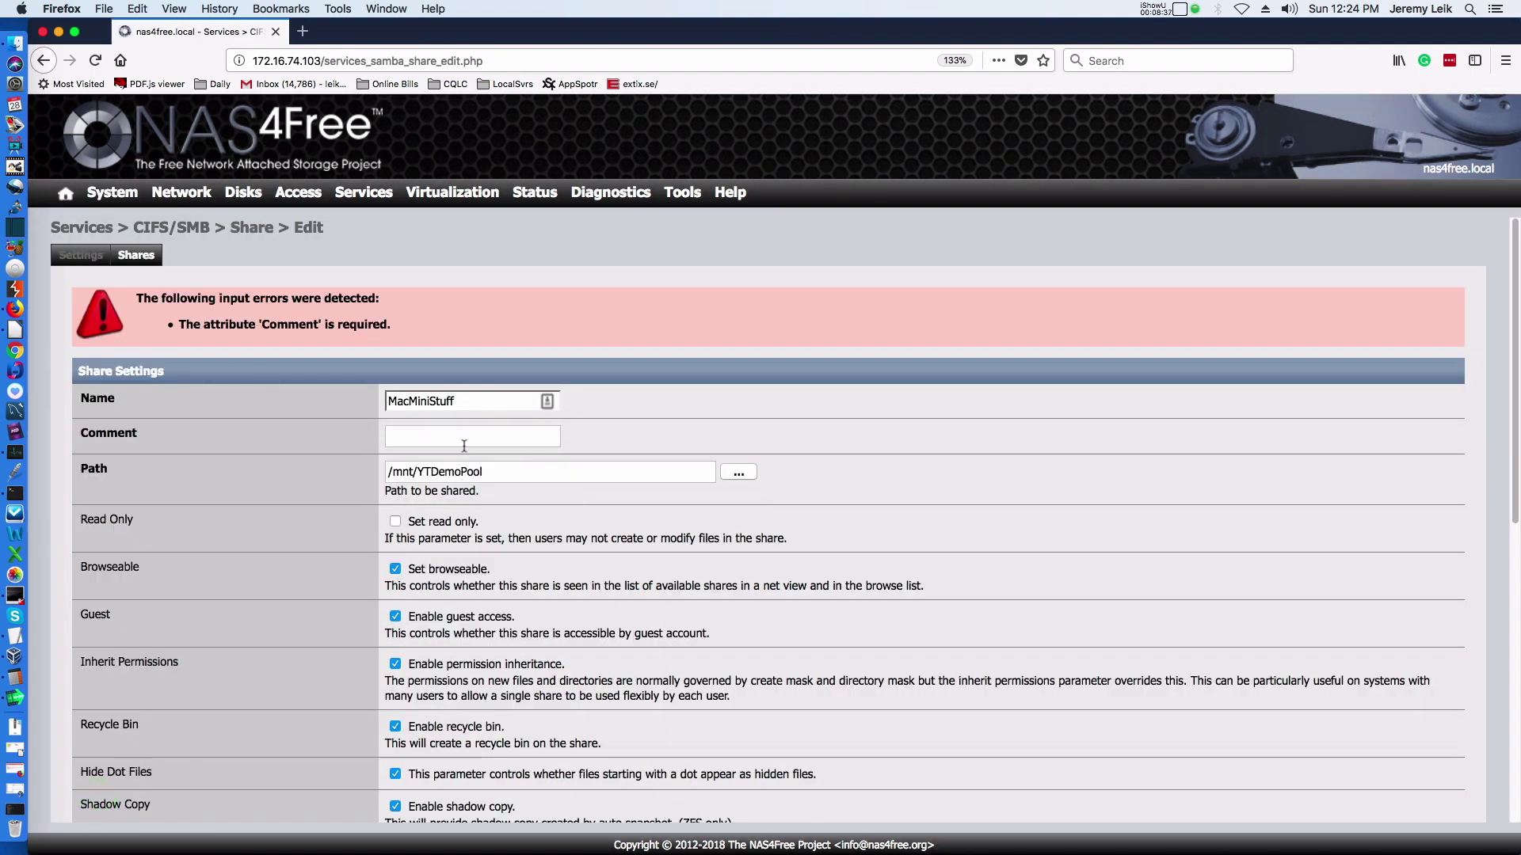
pyautogui.click(465, 440)
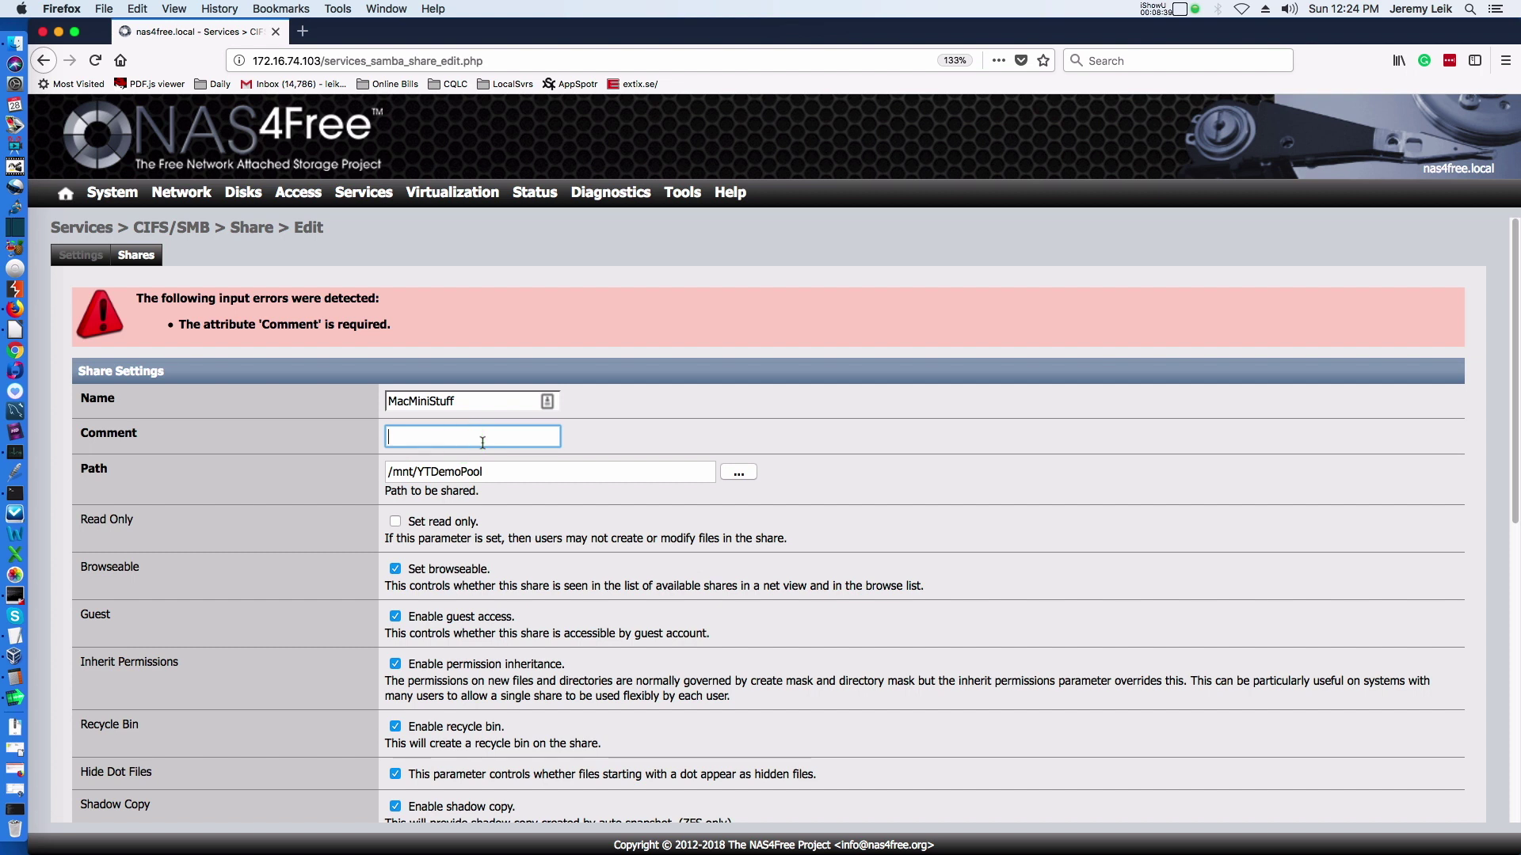
pyautogui.write('Stuff from Mac Mini')
pyautogui.scroll(-10, 356, 515)
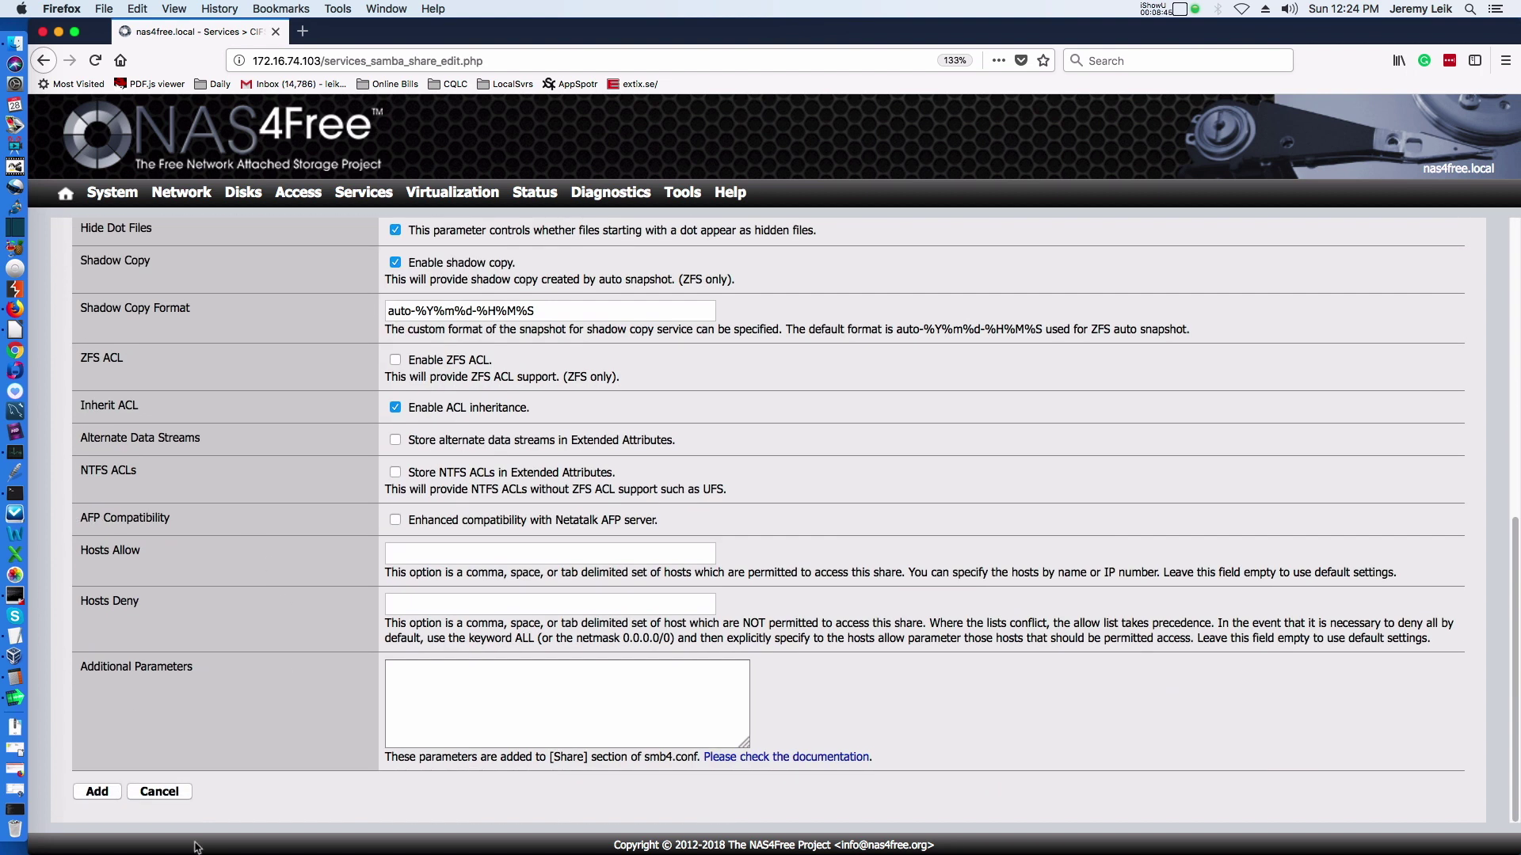
pyautogui.click(98, 792)
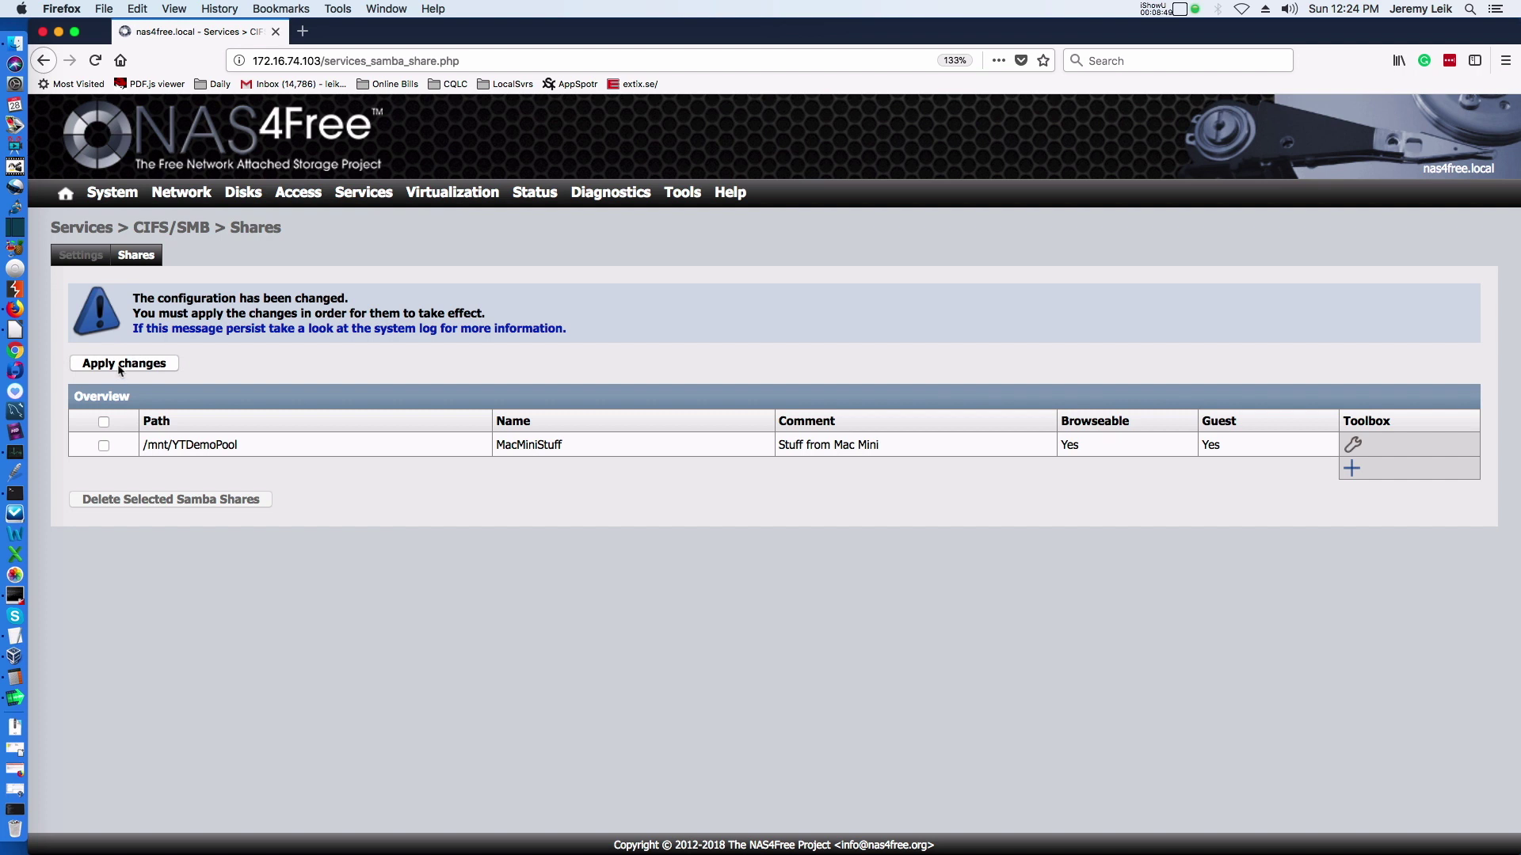
# Apply the pending MacMiniStuff share change and minimise Firefox to reveal Finder.
pyautogui.click(121, 364)
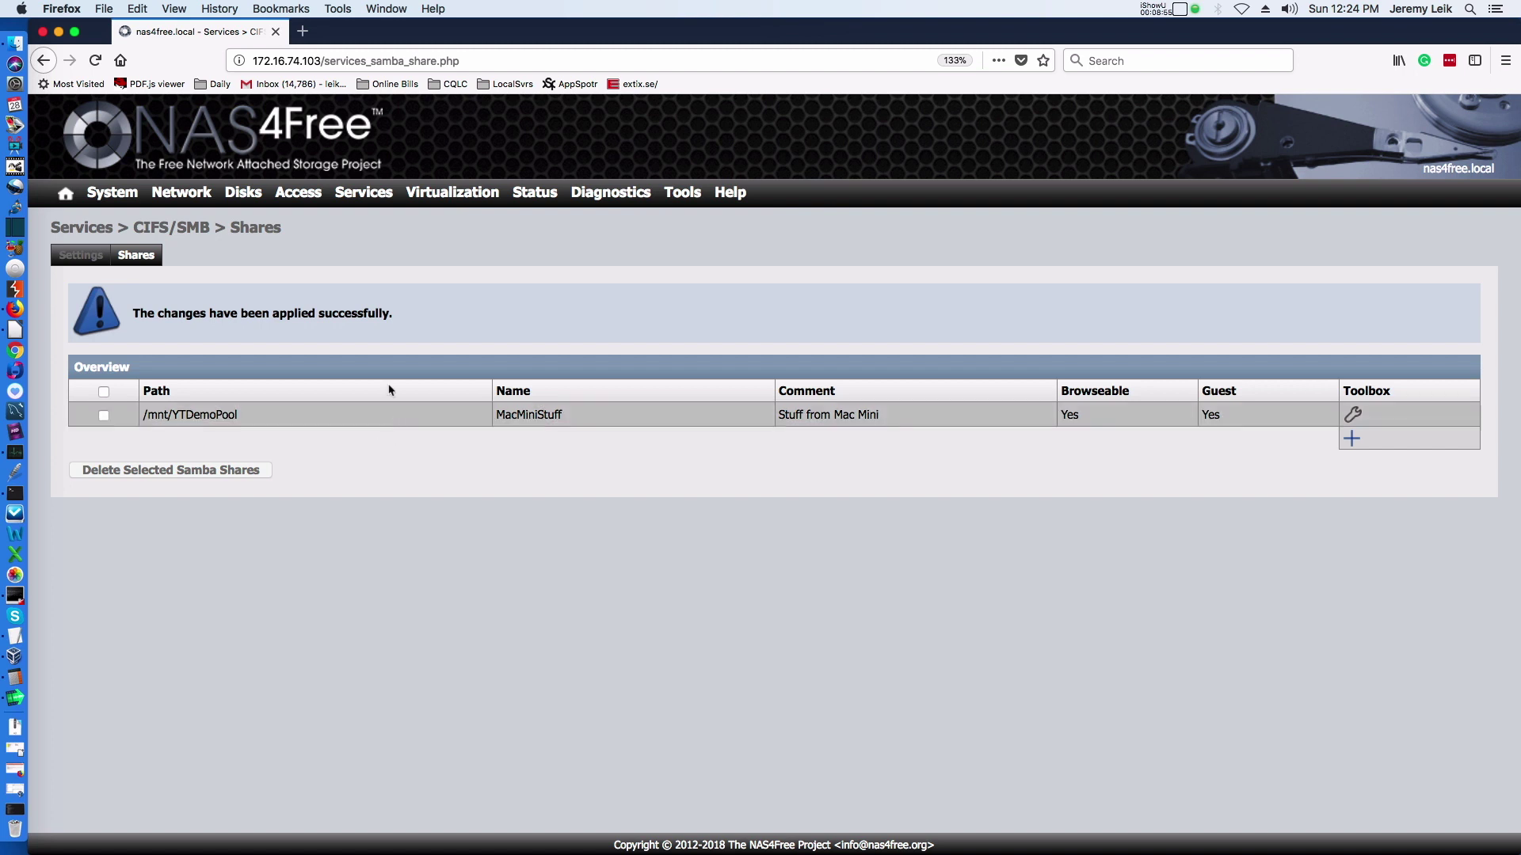
pyautogui.click(60, 33)
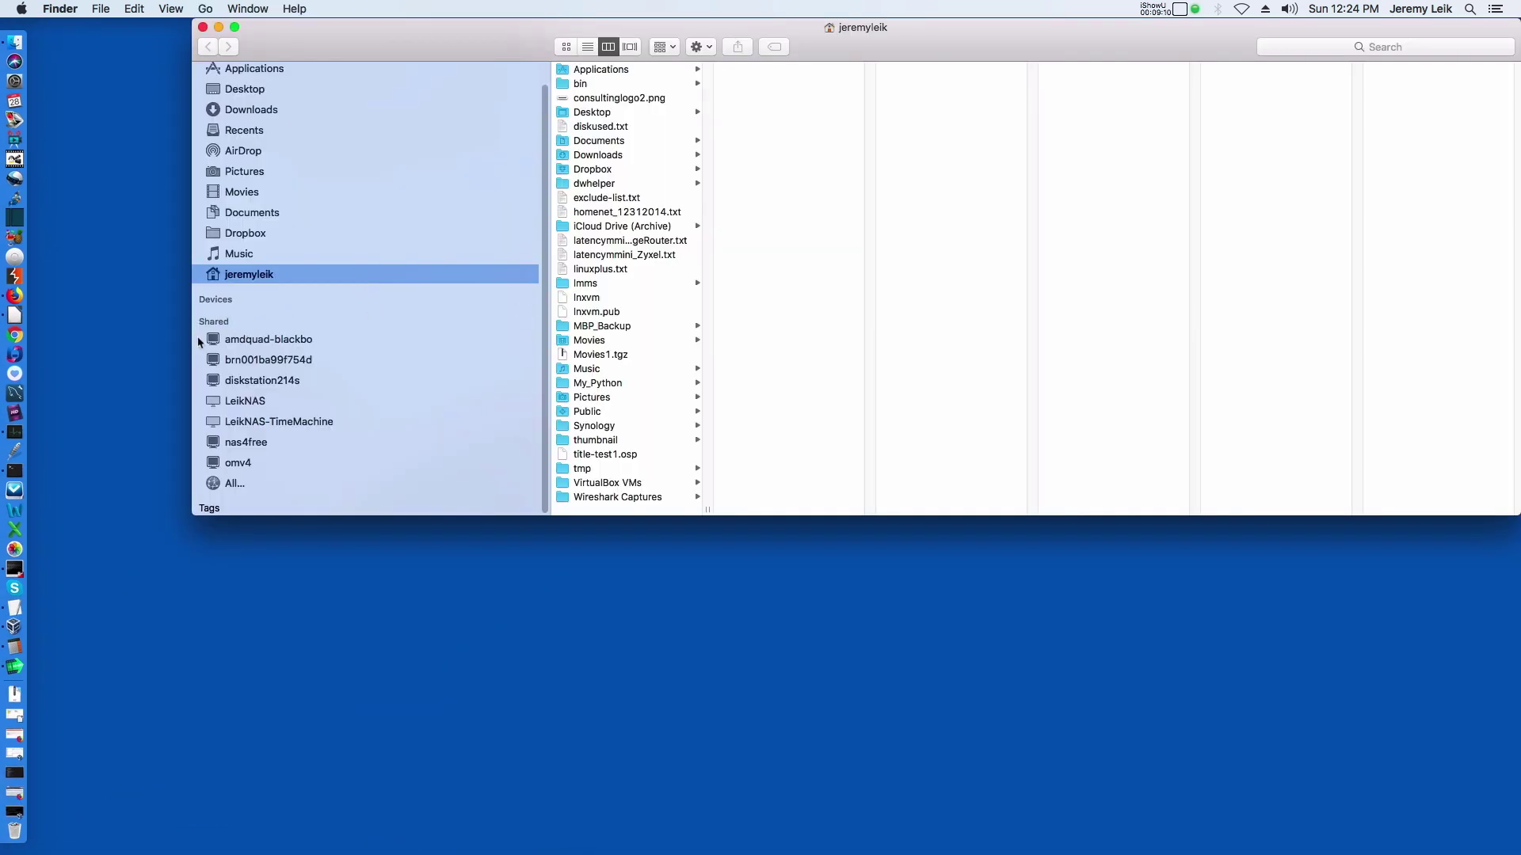
# Connect Finder to the nas4free server as a registered user with the account's user name and password.
pyautogui.click(237, 442)
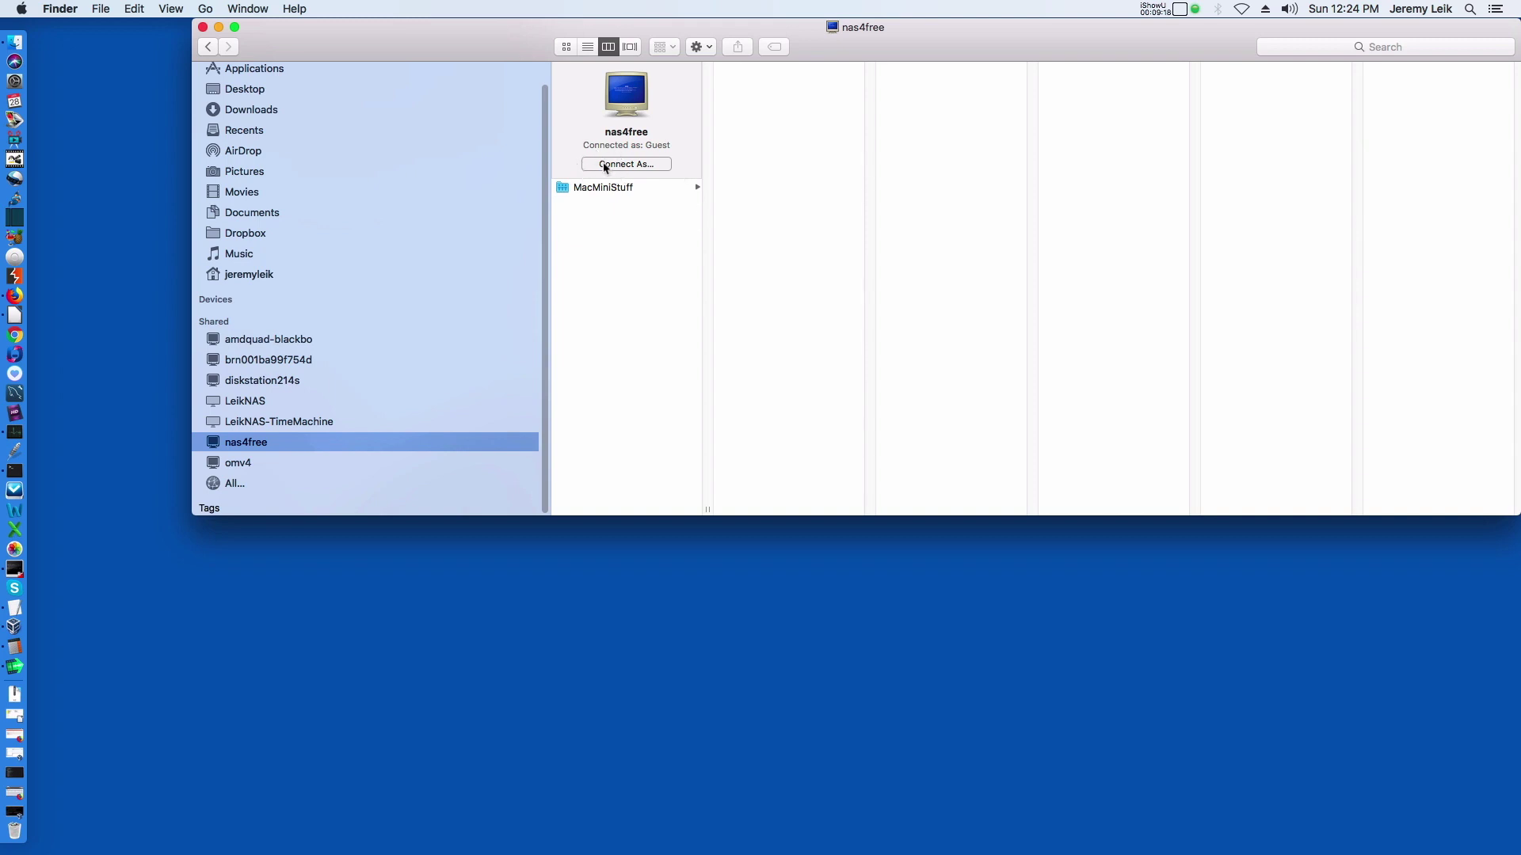
pyautogui.click(604, 164)
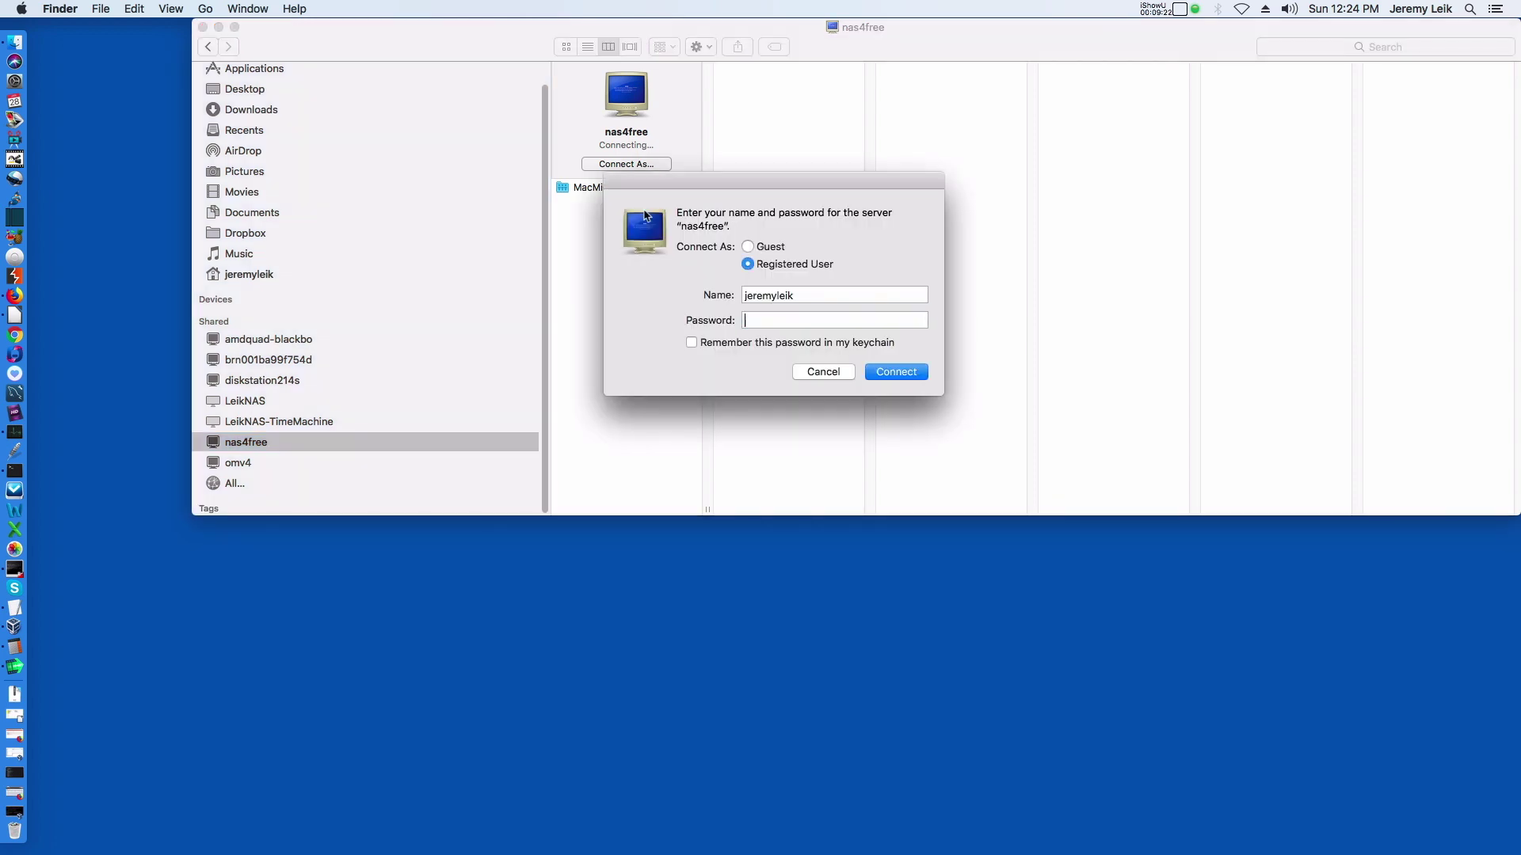
pyautogui.doubleClick(887, 293)
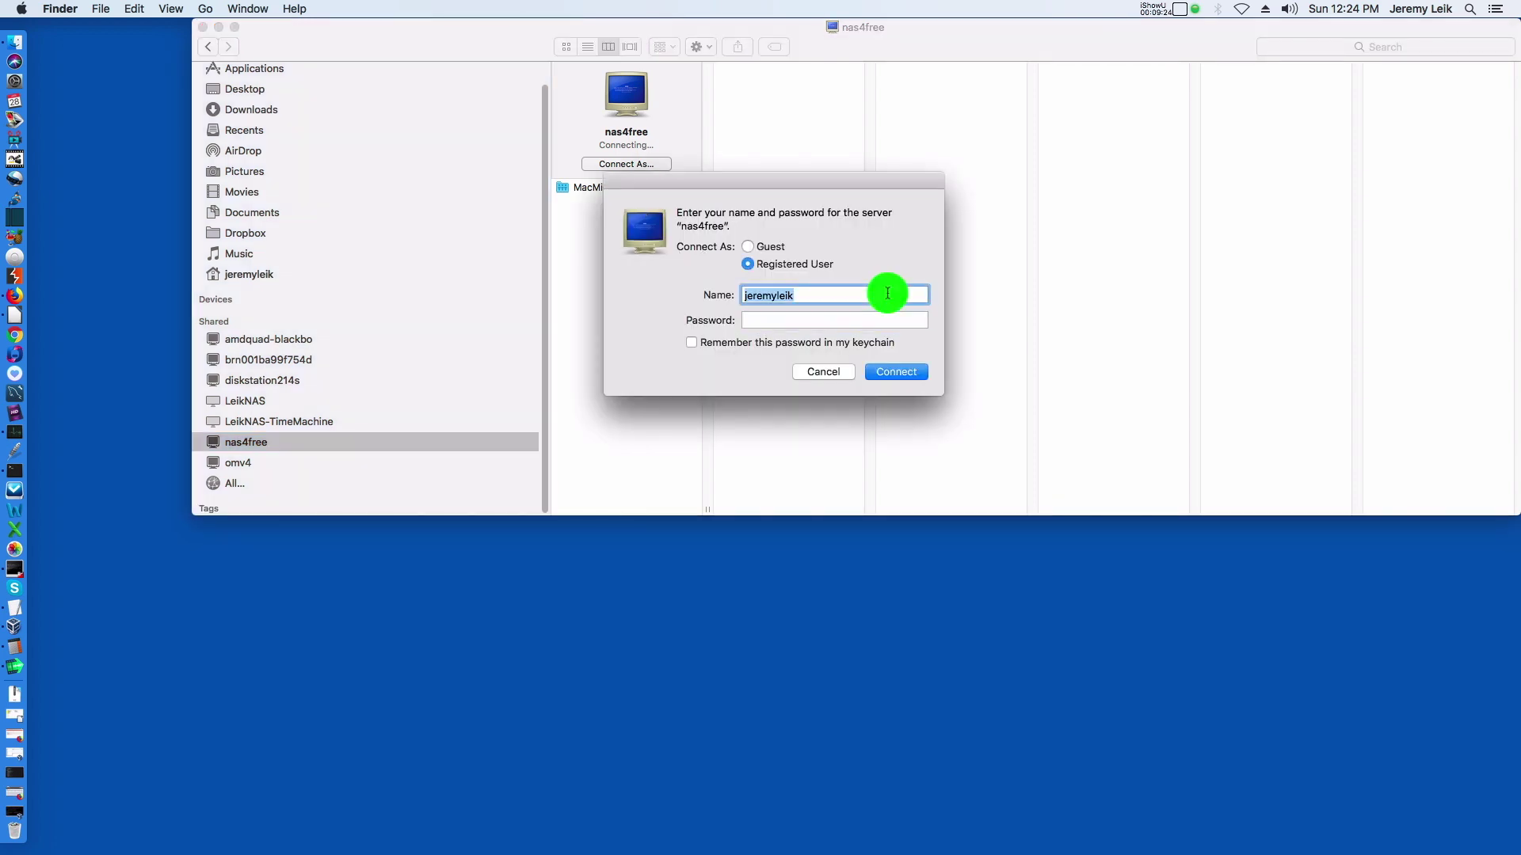
pyautogui.write('leik1j')
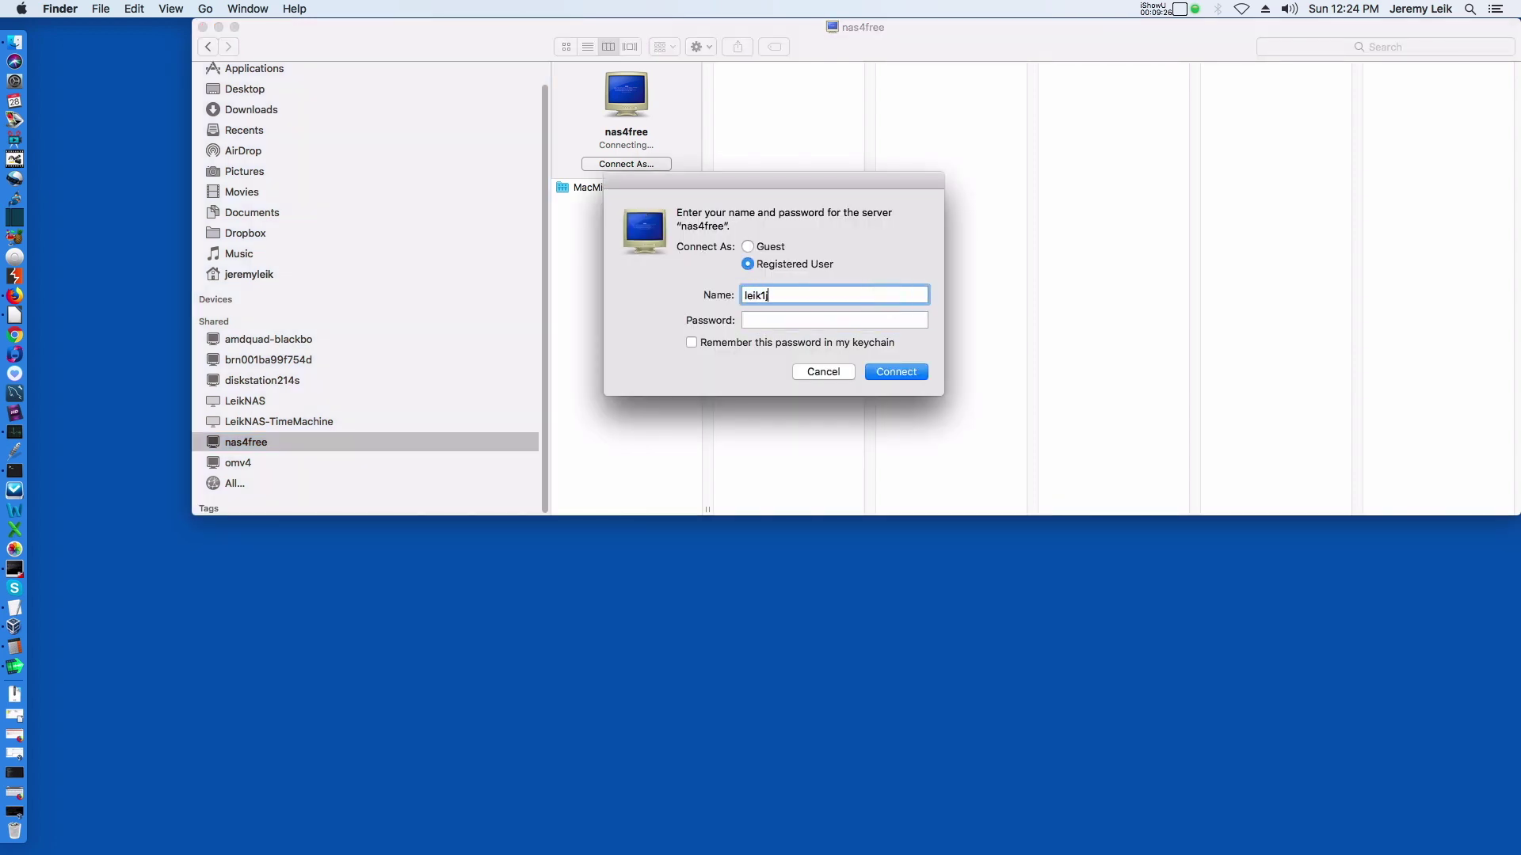
pyautogui.write('d')
pyautogui.press('Tab')
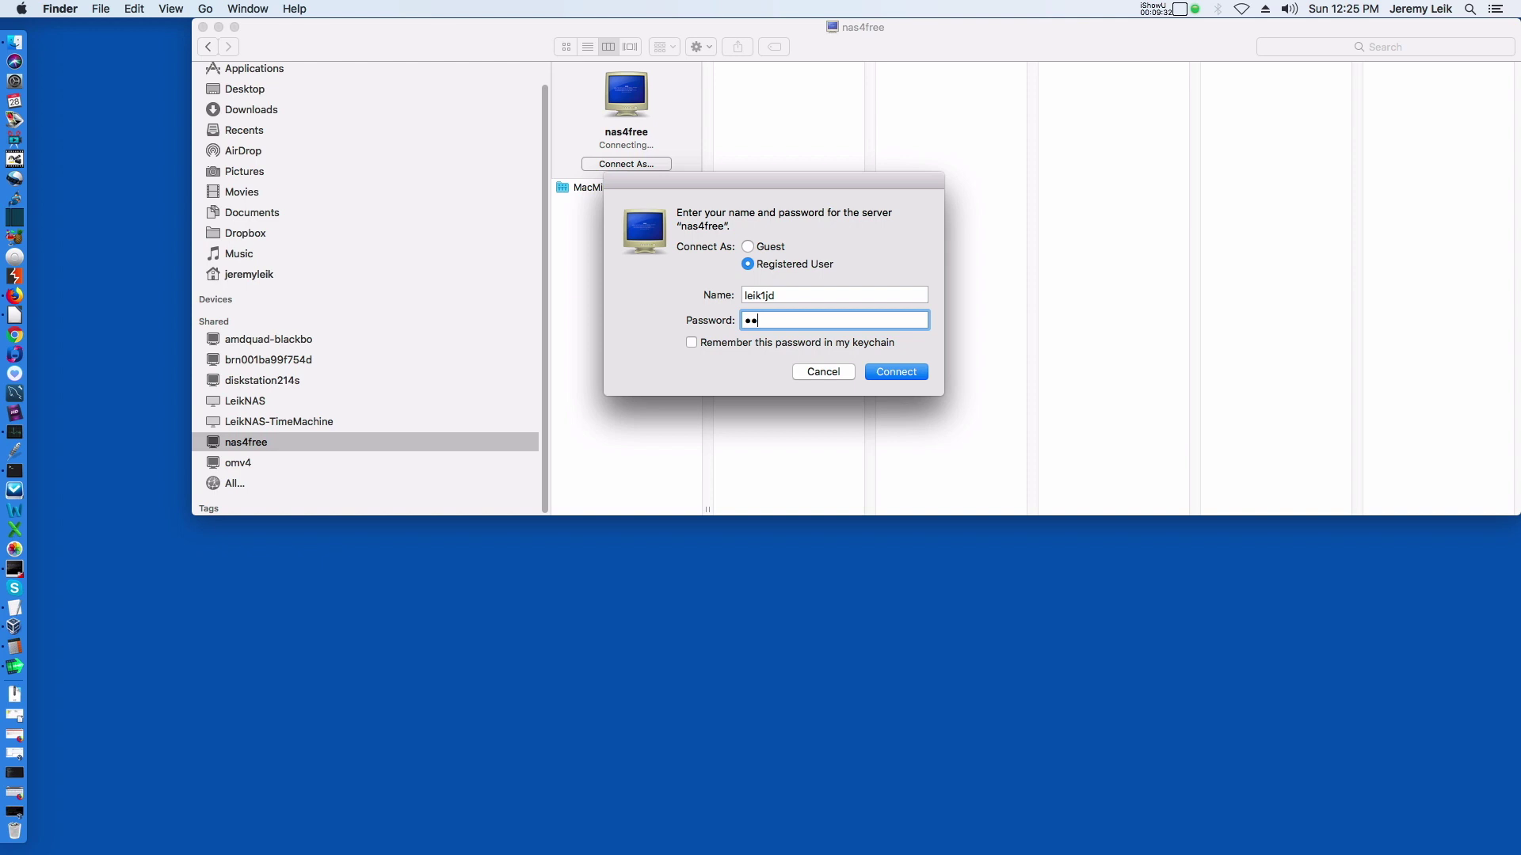
pyautogui.press('Return')
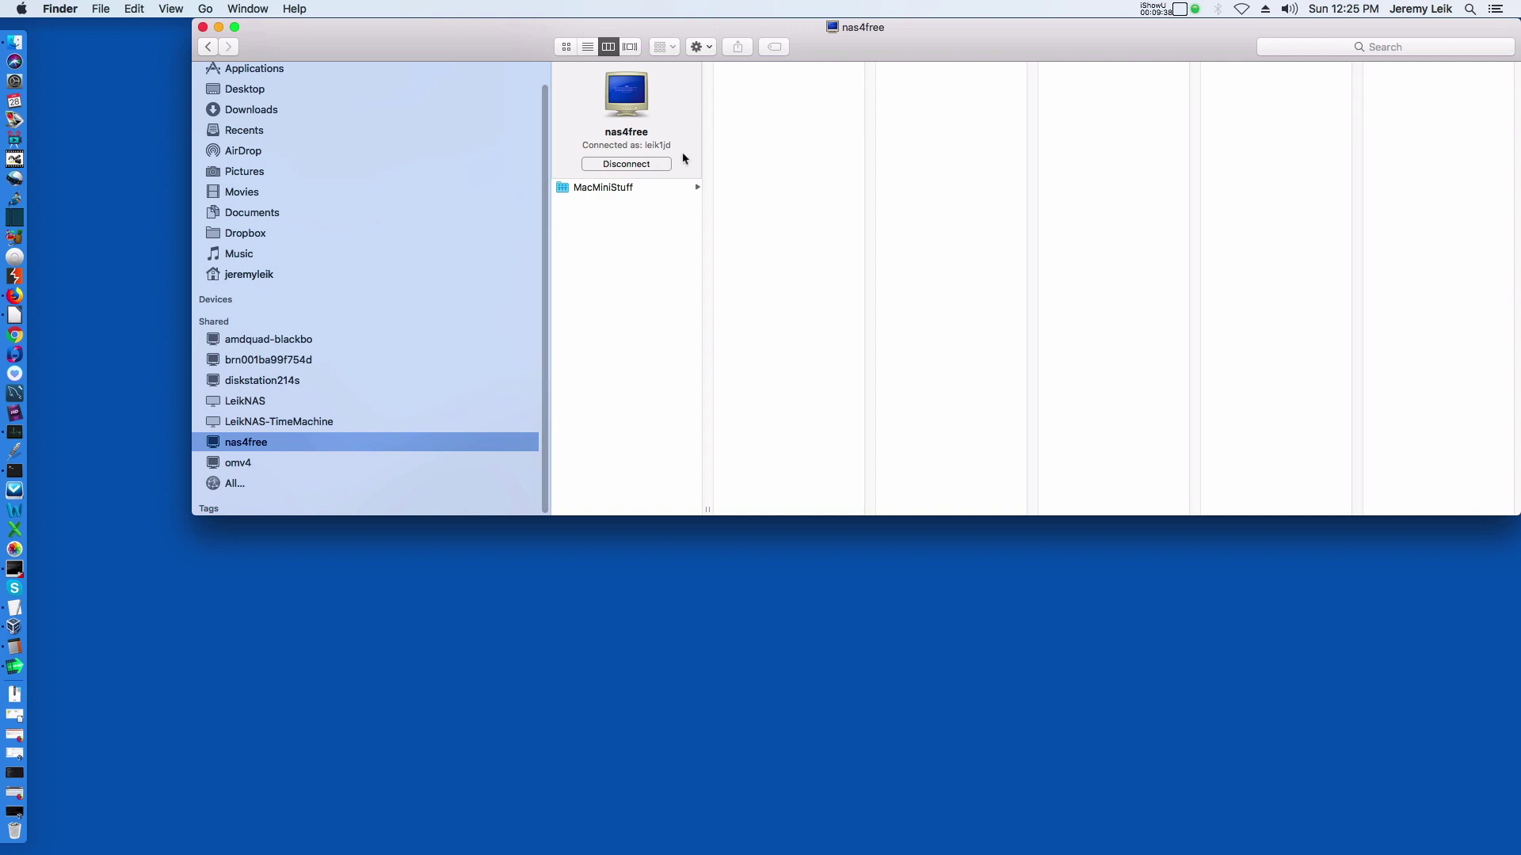
# Create a new folder named Test on the MacMiniStuff share.
pyautogui.click(609, 189)
pyautogui.rightClick(731, 86)
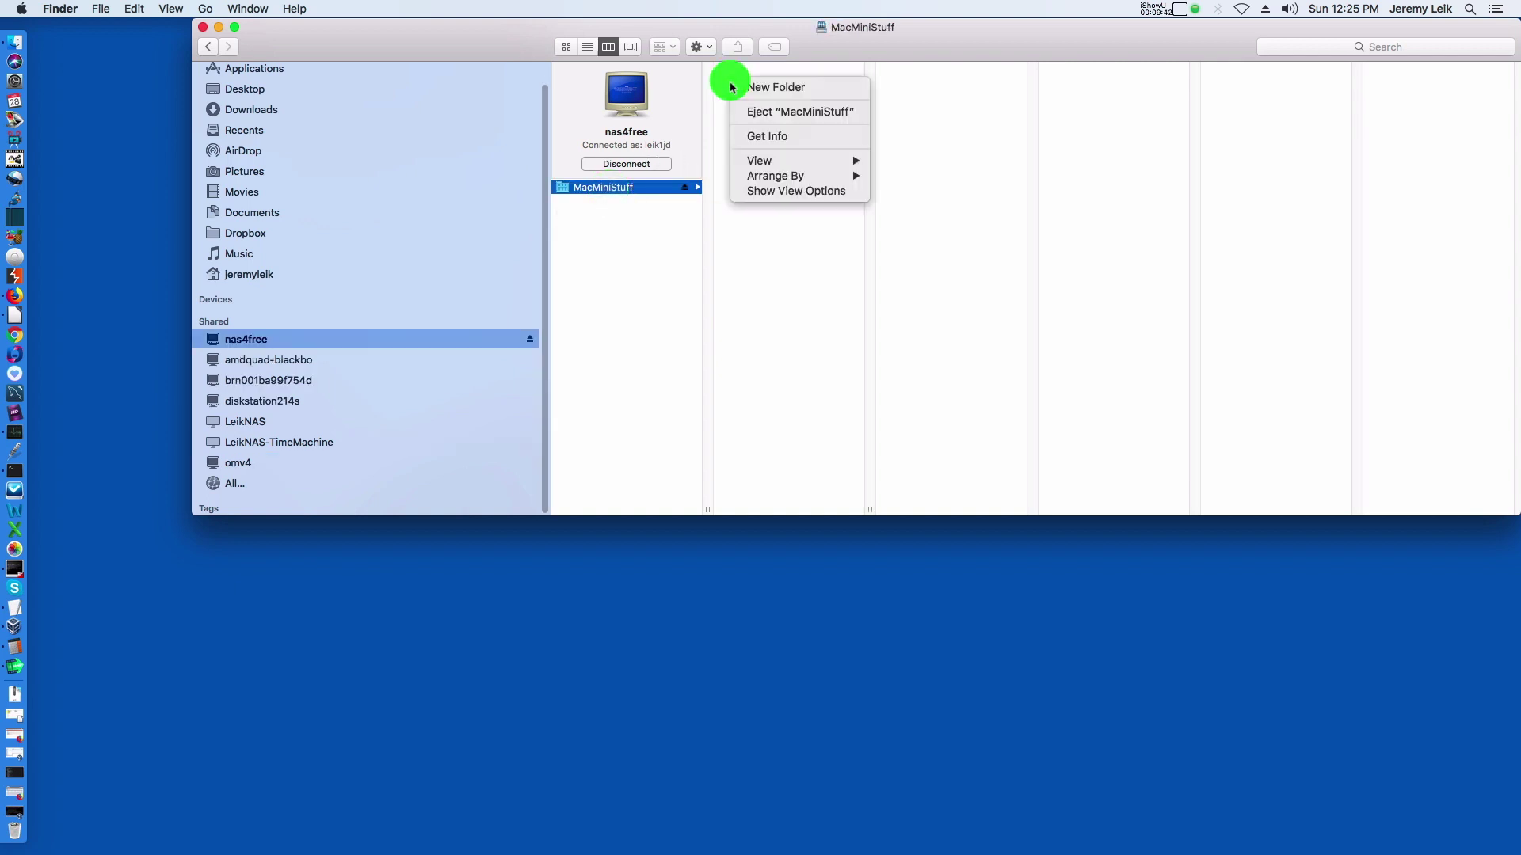
pyautogui.click(751, 87)
pyautogui.write('T')
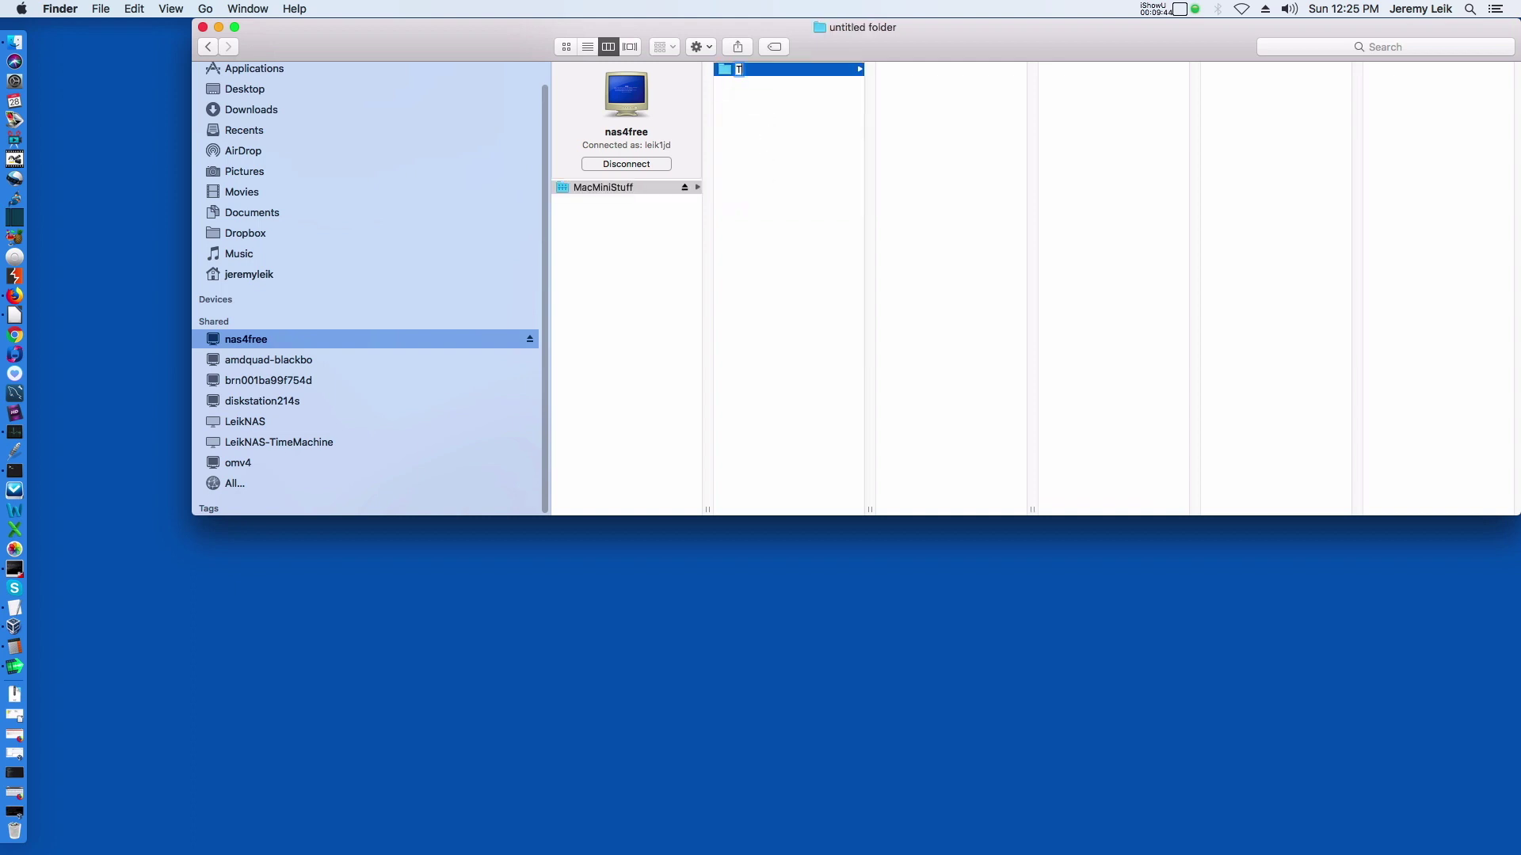
pyautogui.write('est')
pyautogui.press('Return')
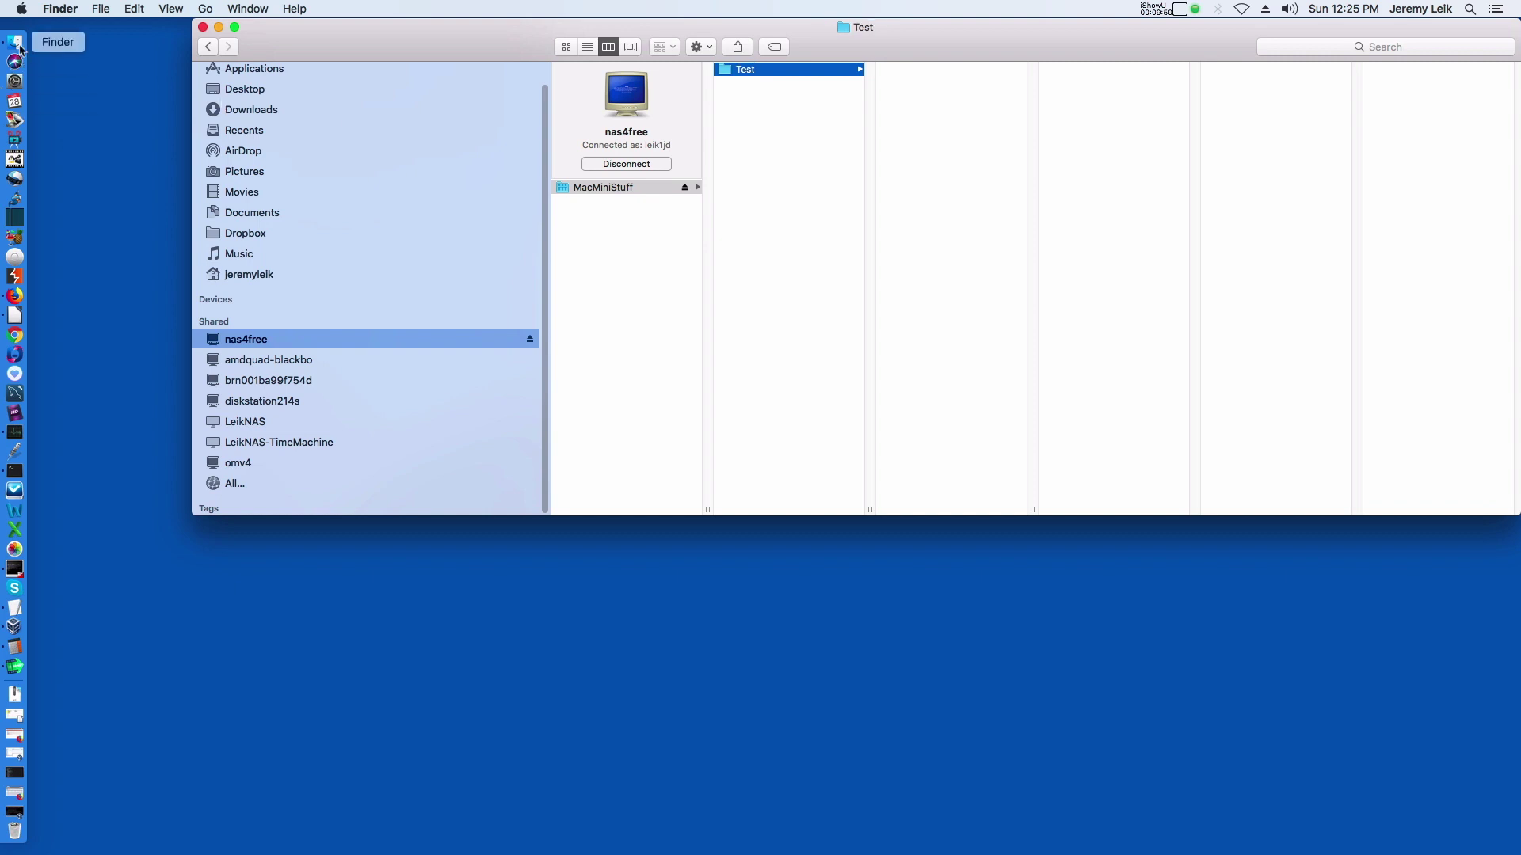
# Open a second Finder window beside the first, showing the Downloads folder.
pyautogui.click(17, 46)
pyautogui.click(101, 9)
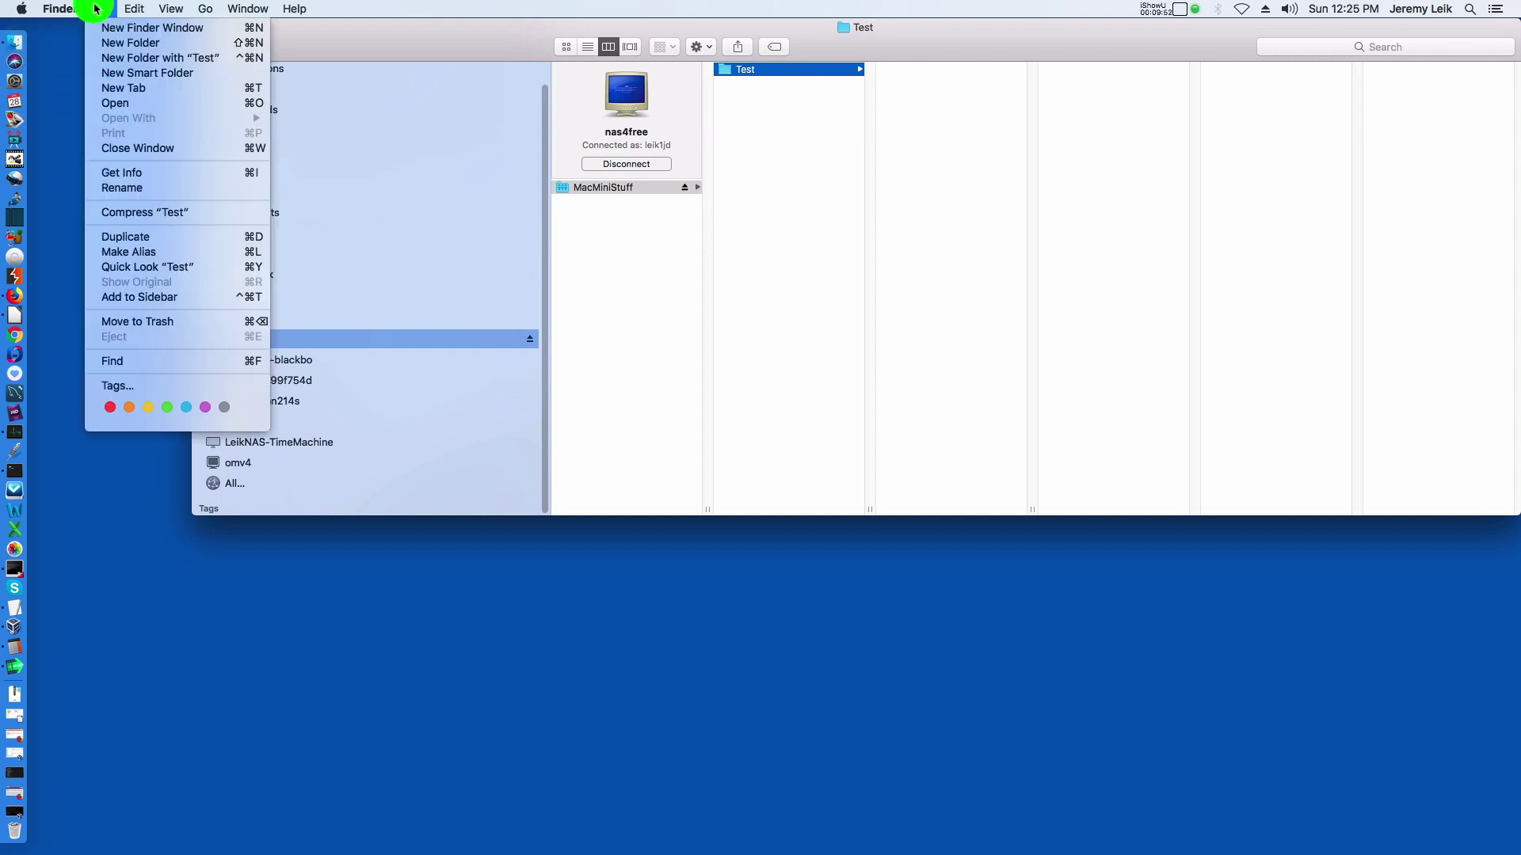
pyautogui.click(112, 32)
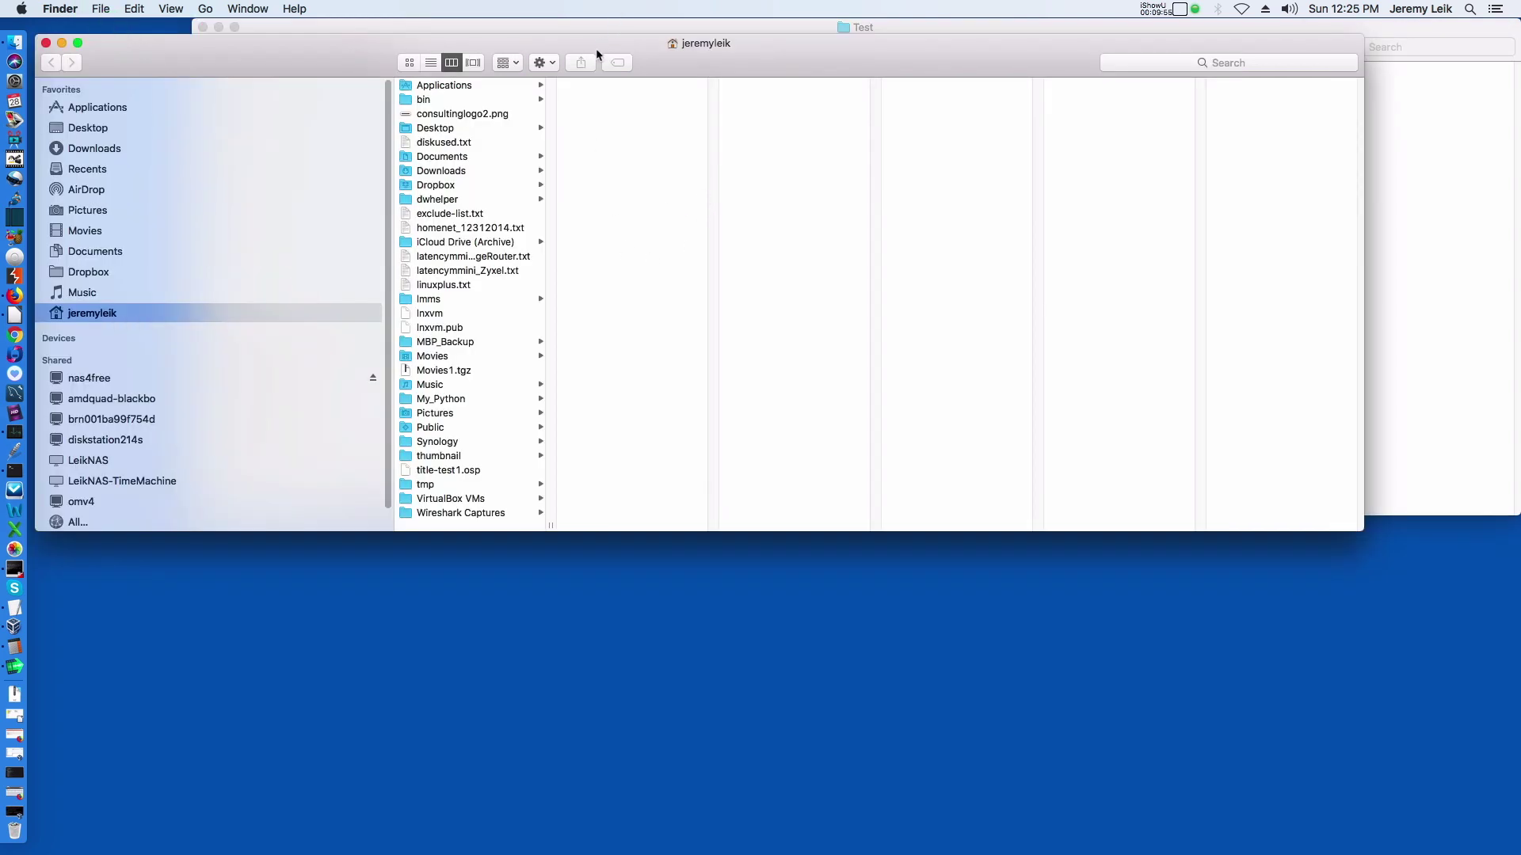
pyautogui.moveTo(598, 50); pyautogui.dragTo(752, 153)
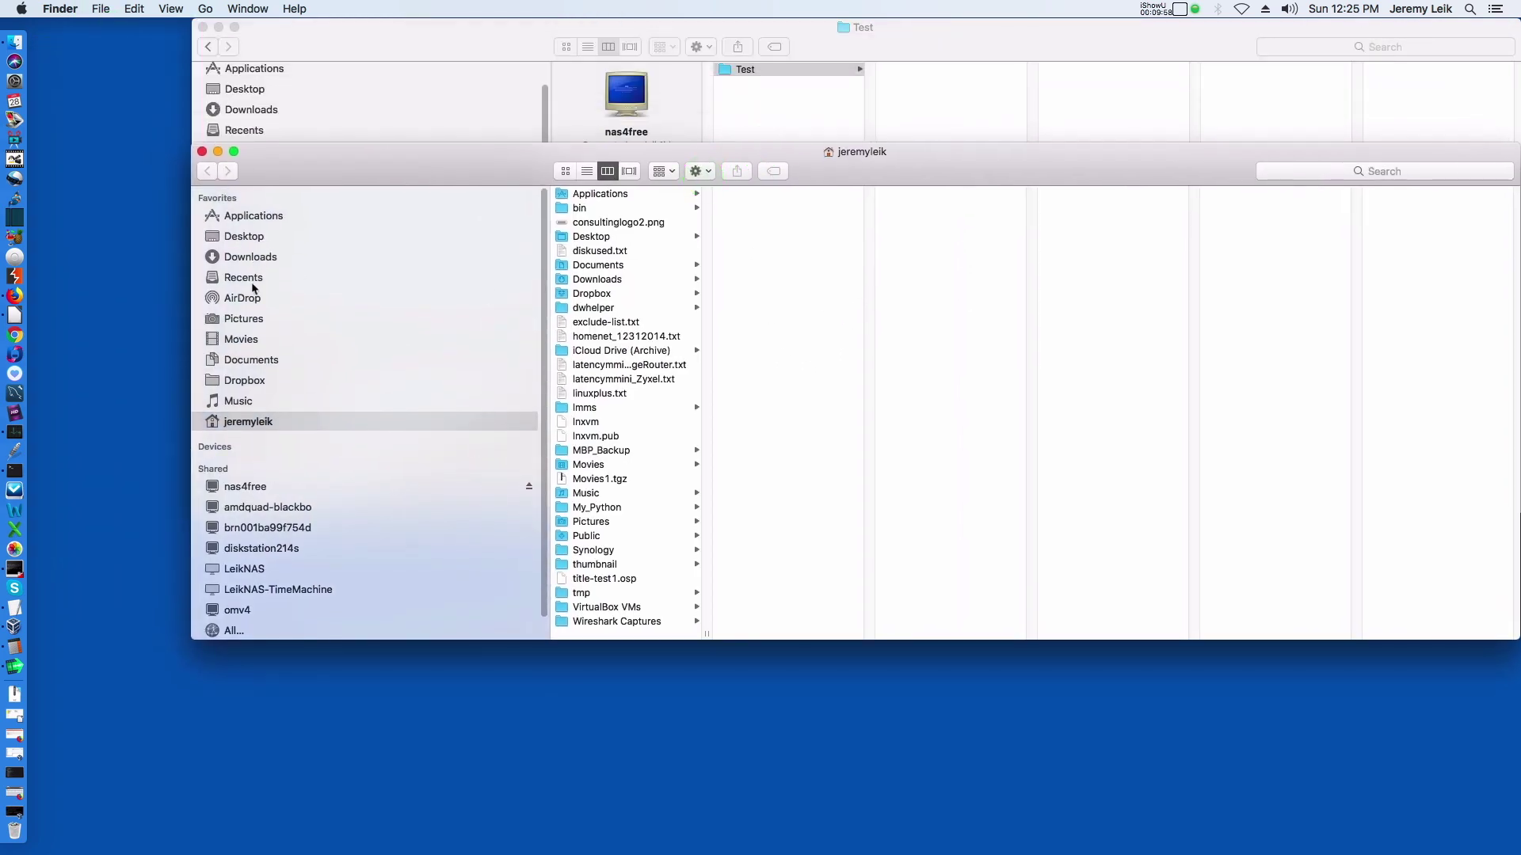
pyautogui.click(254, 257)
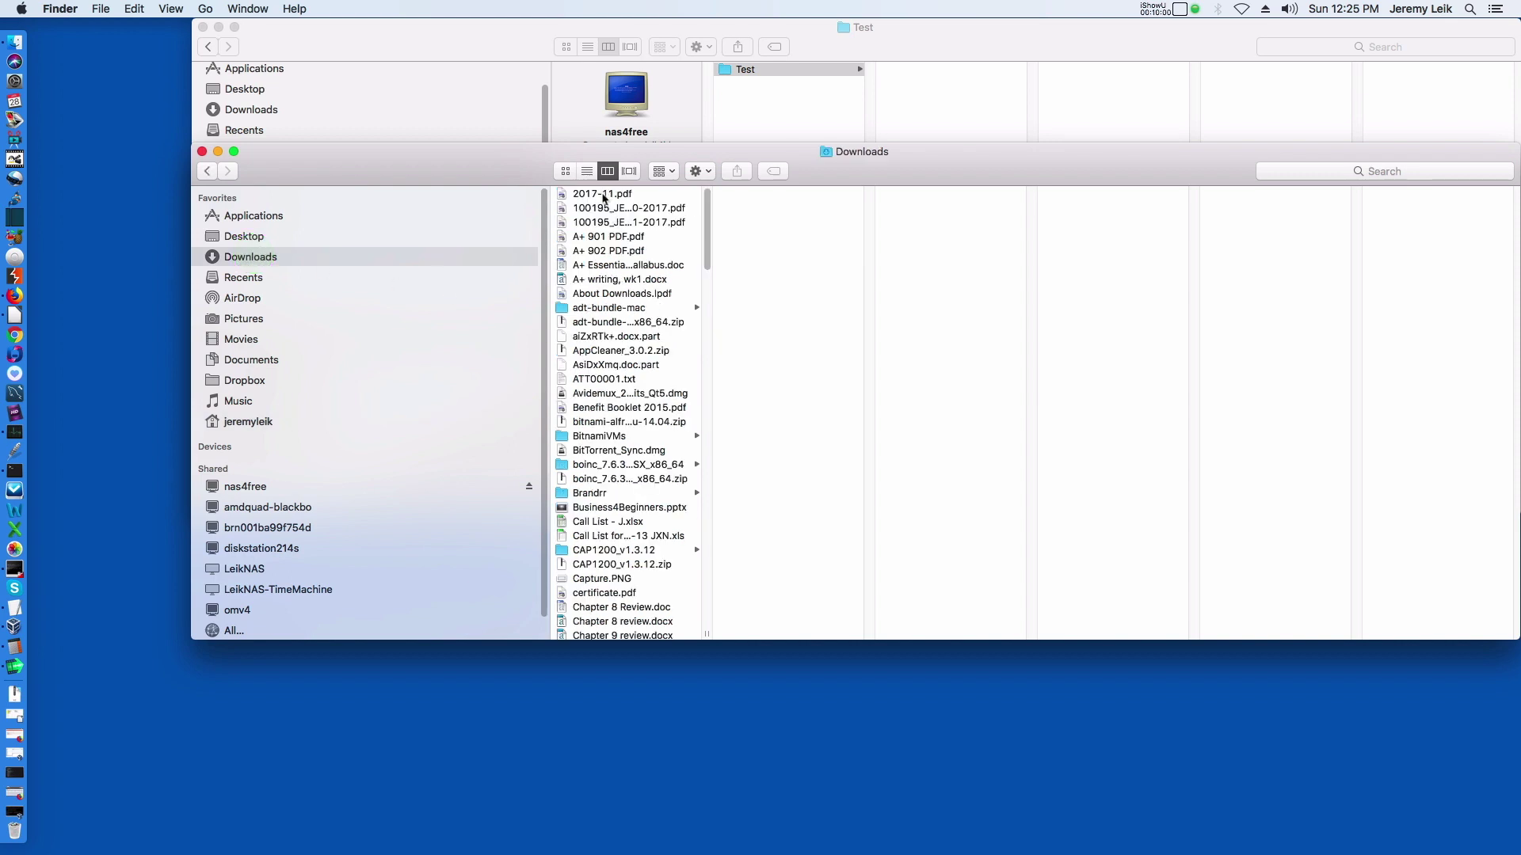
# Copy the first eight Downloads files, 2017-11.pdf through About Downloads.lpdf, into the Test folder.
pyautogui.click(600, 193)
pyautogui.keyDown('shift'); pyautogui.click(604, 295); pyautogui.keyUp('shift')
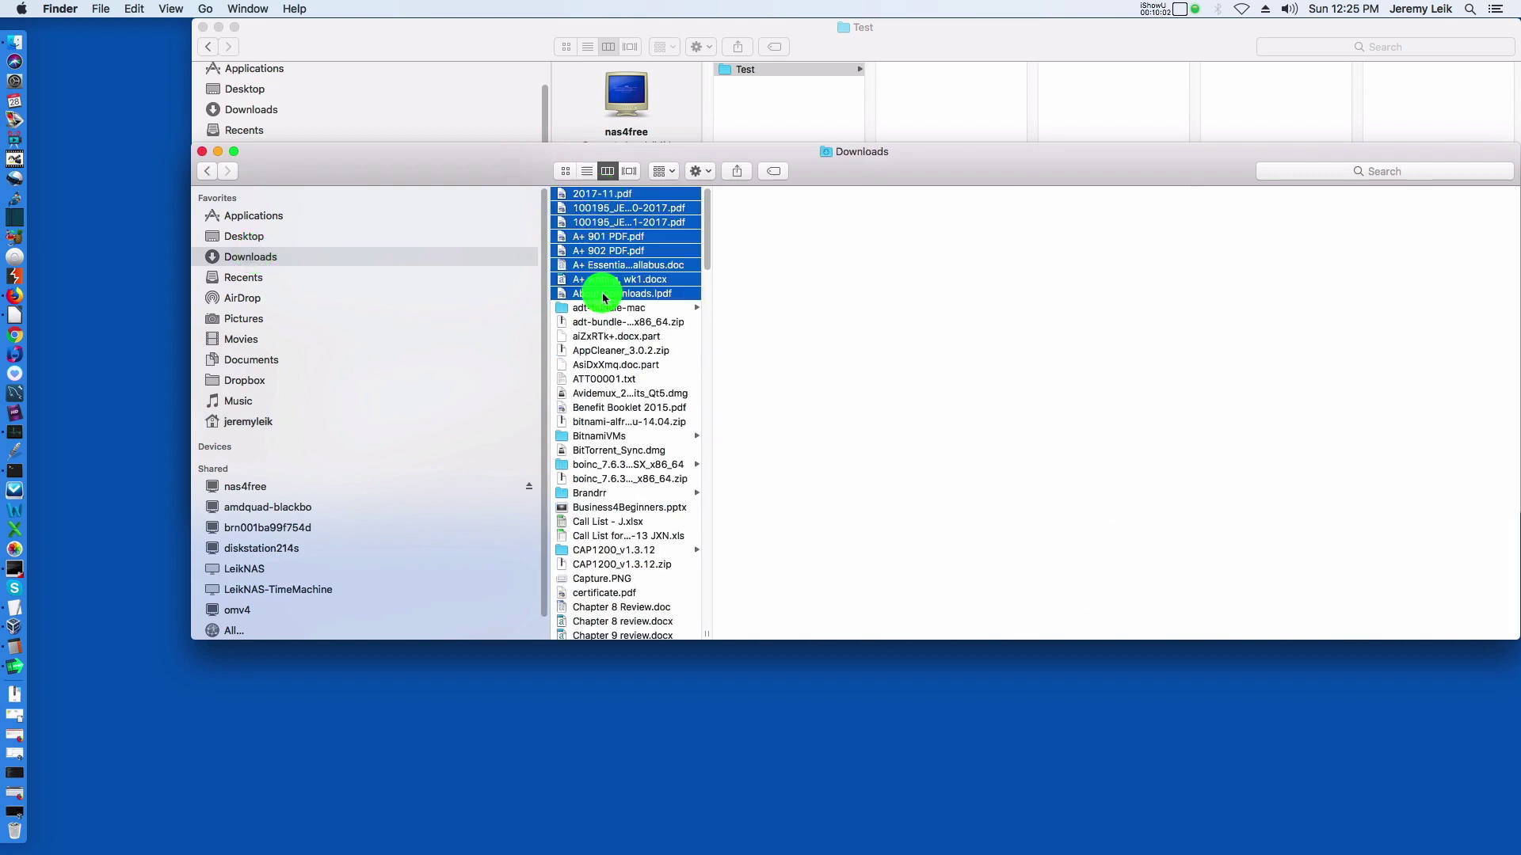
pyautogui.moveTo(610, 205); pyautogui.dragTo(915, 83)
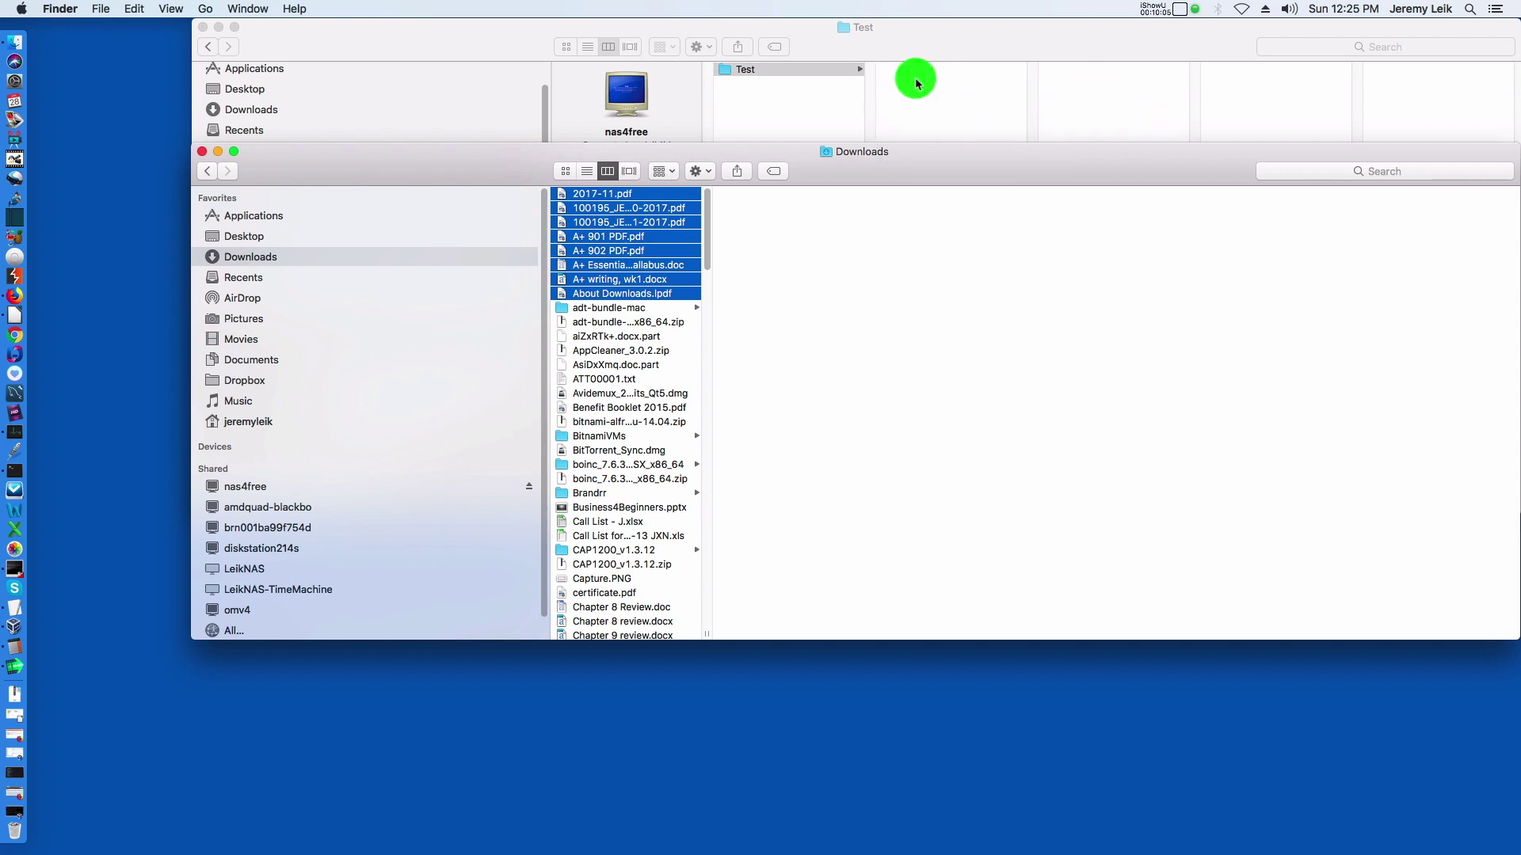
pyautogui.click(933, 38)
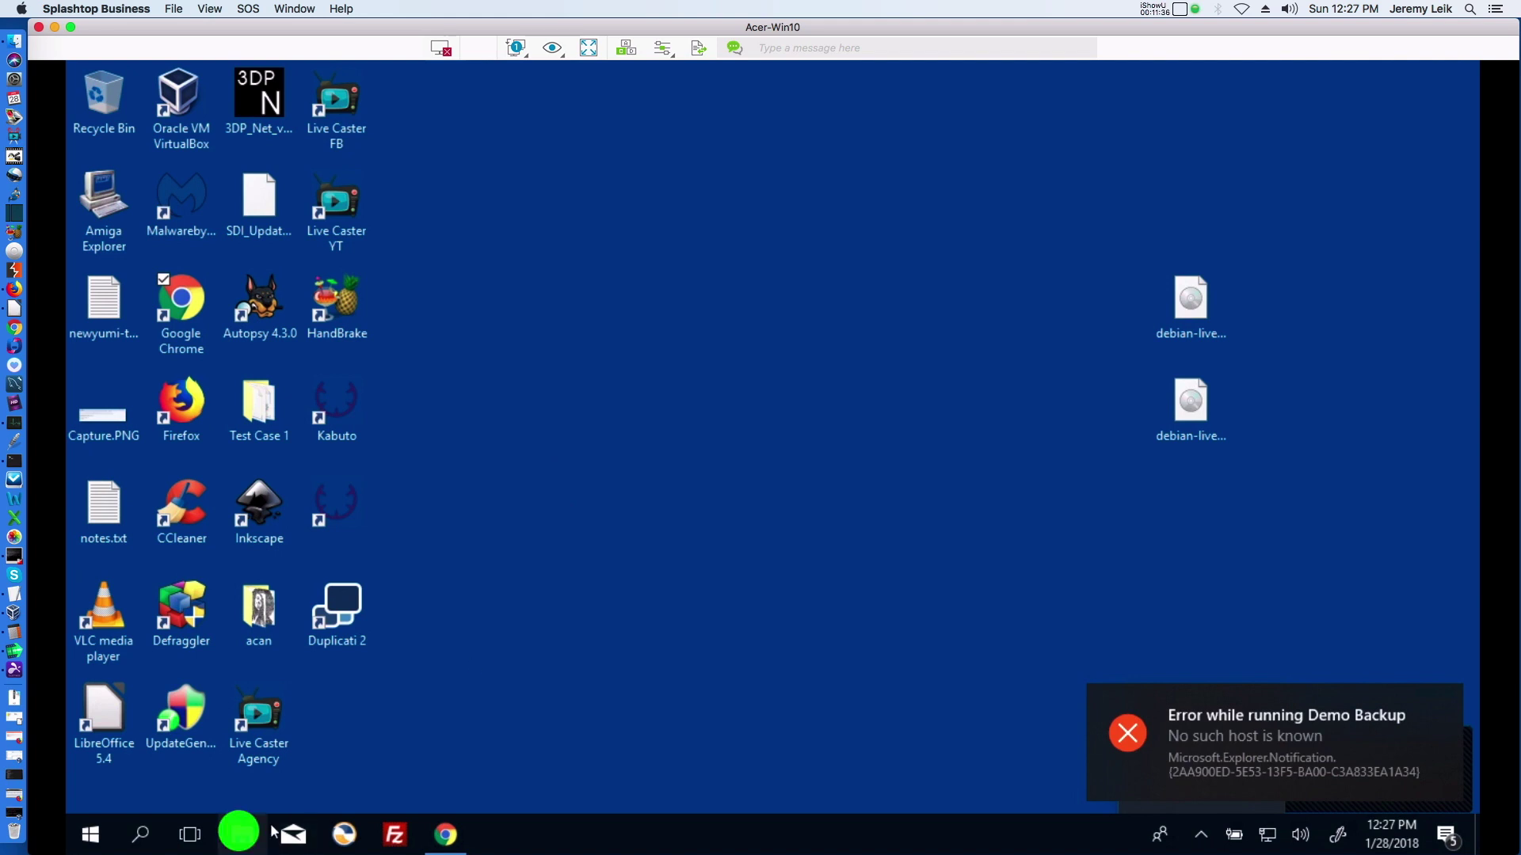
# Browse to \\172.16.74.103 in File Explorer and sign in with the network user name and password.
pyautogui.press('super+e')
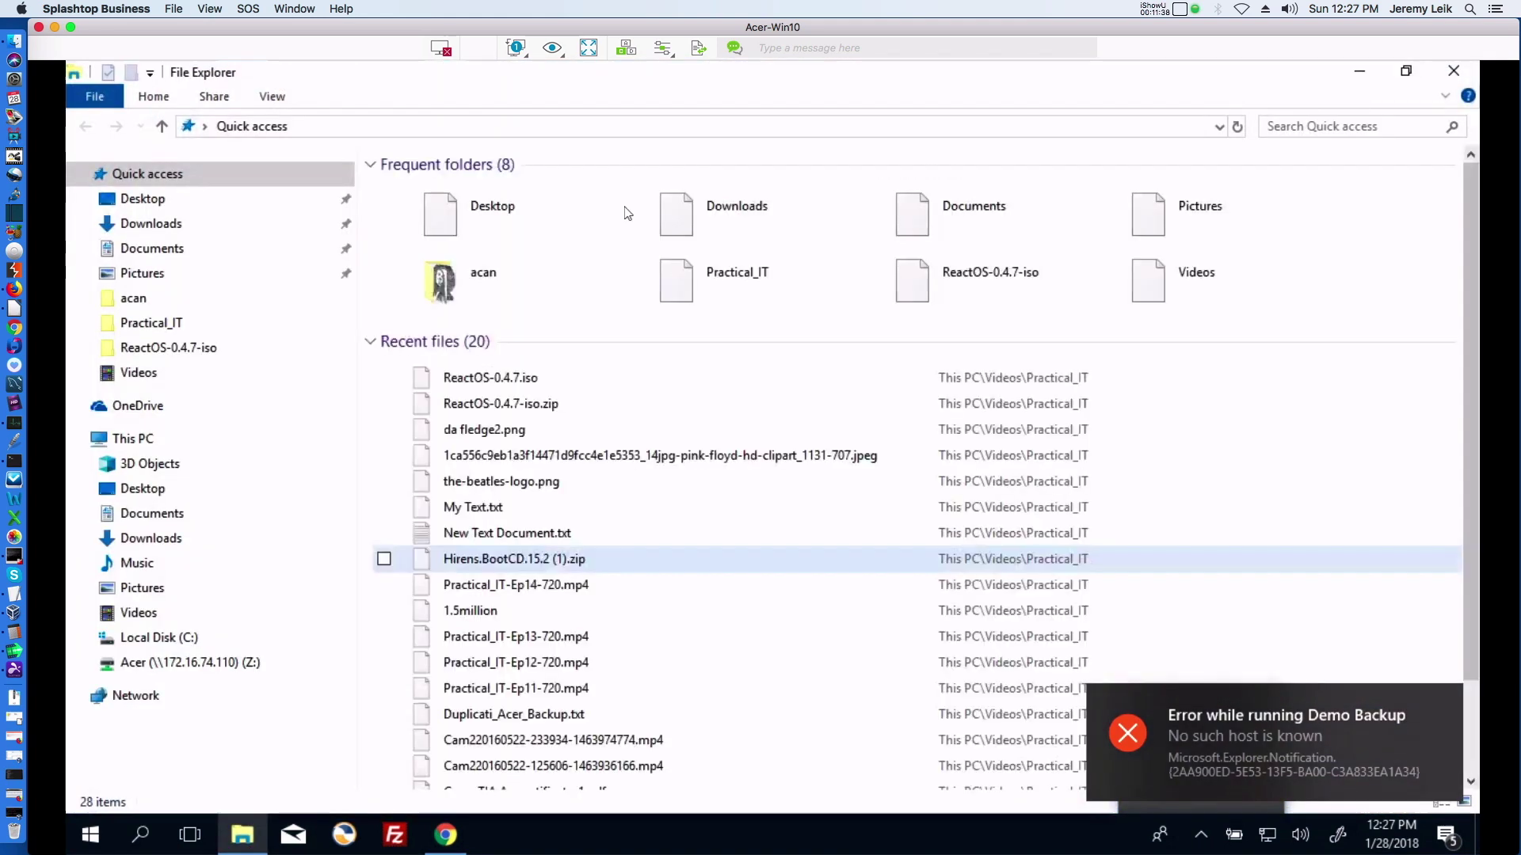
pyautogui.click(555, 128)
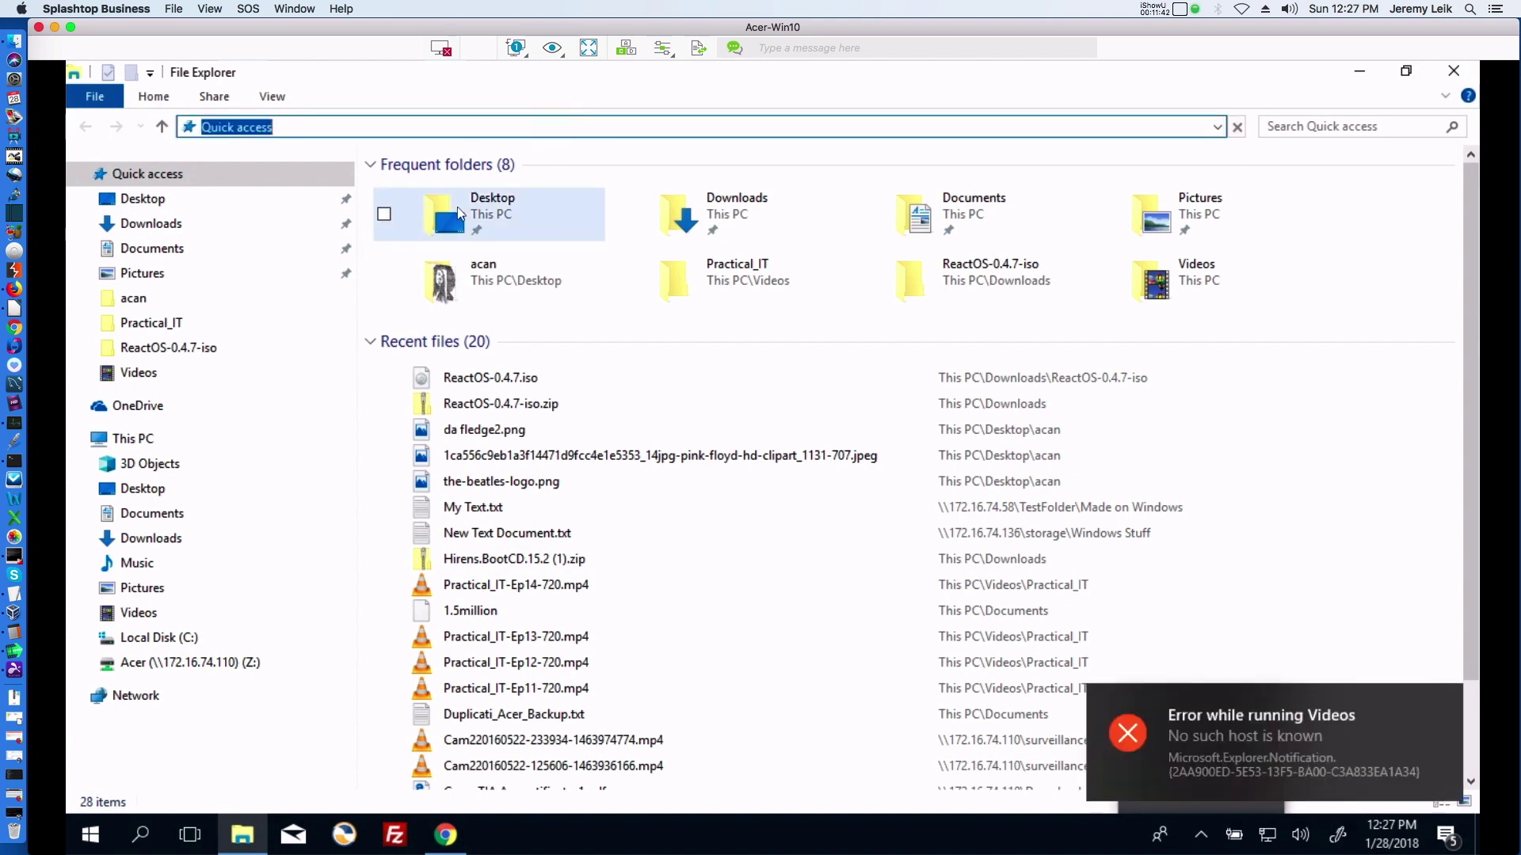
pyautogui.write('\\\\')
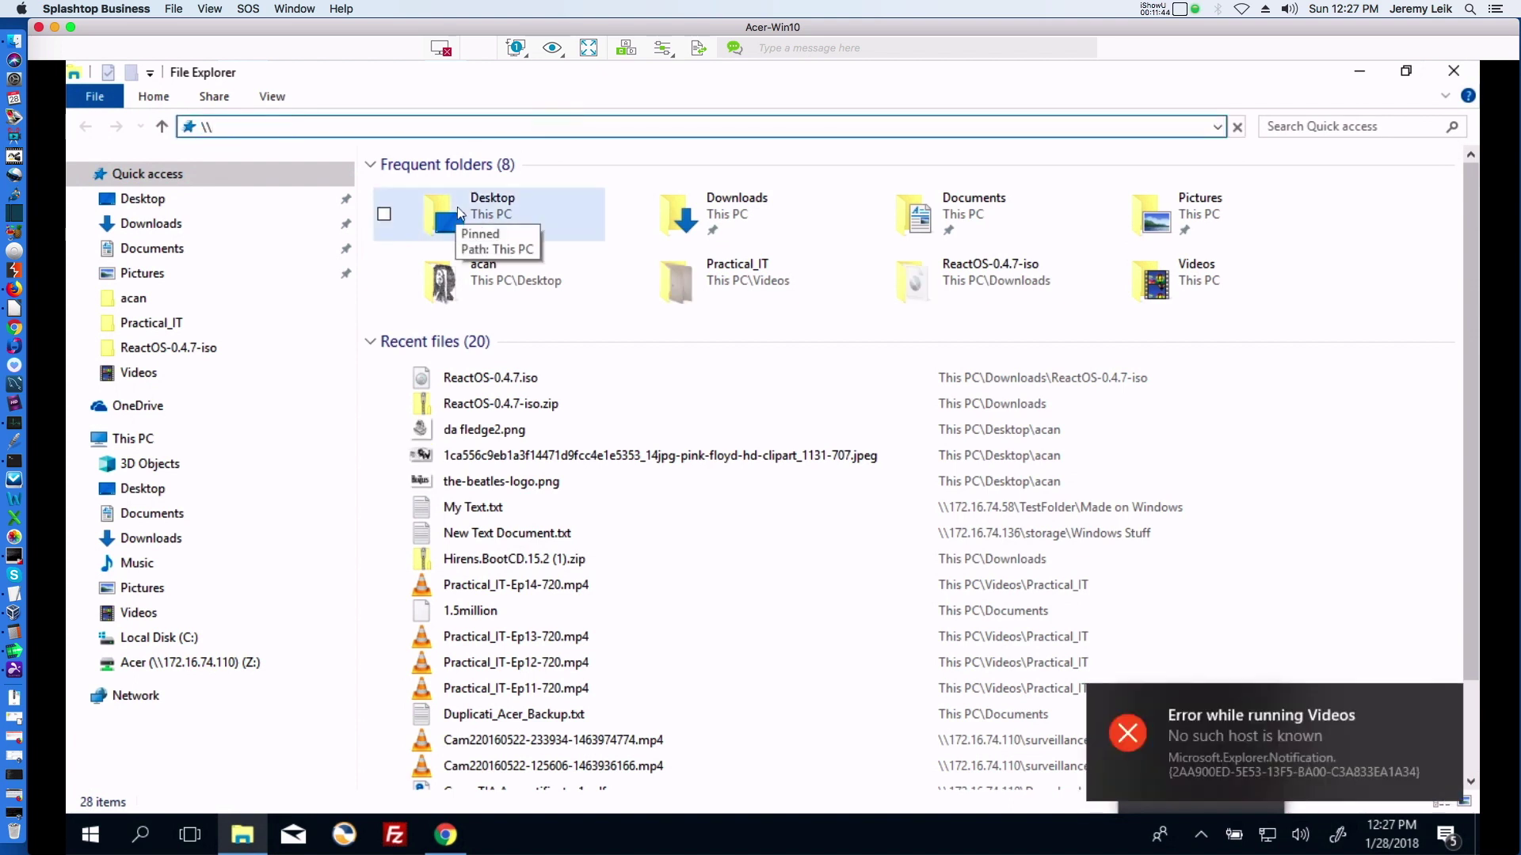
pyautogui.write('172.16')
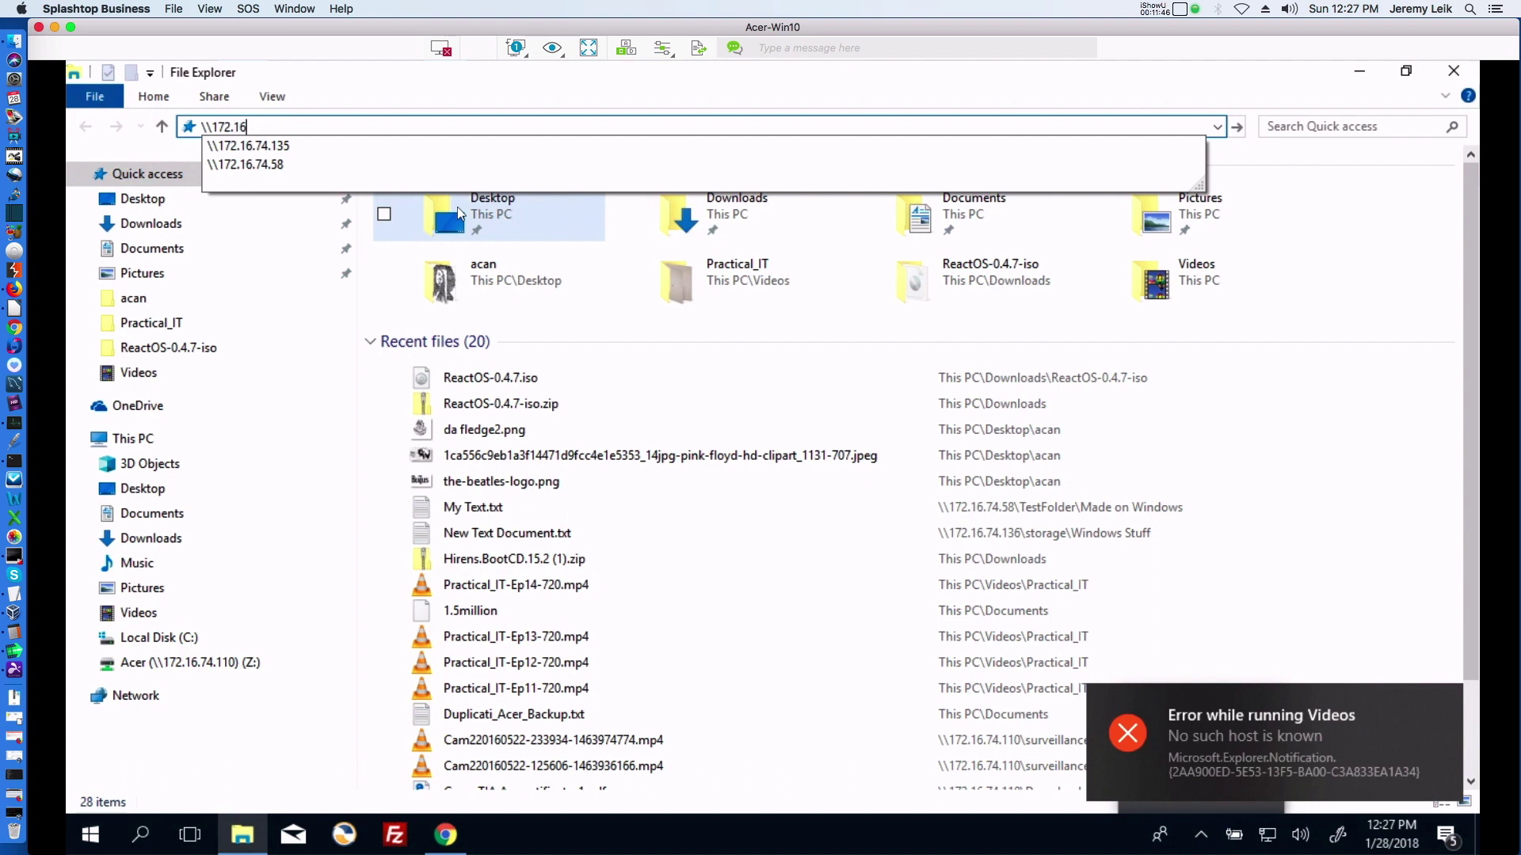
pyautogui.write('.74.1')
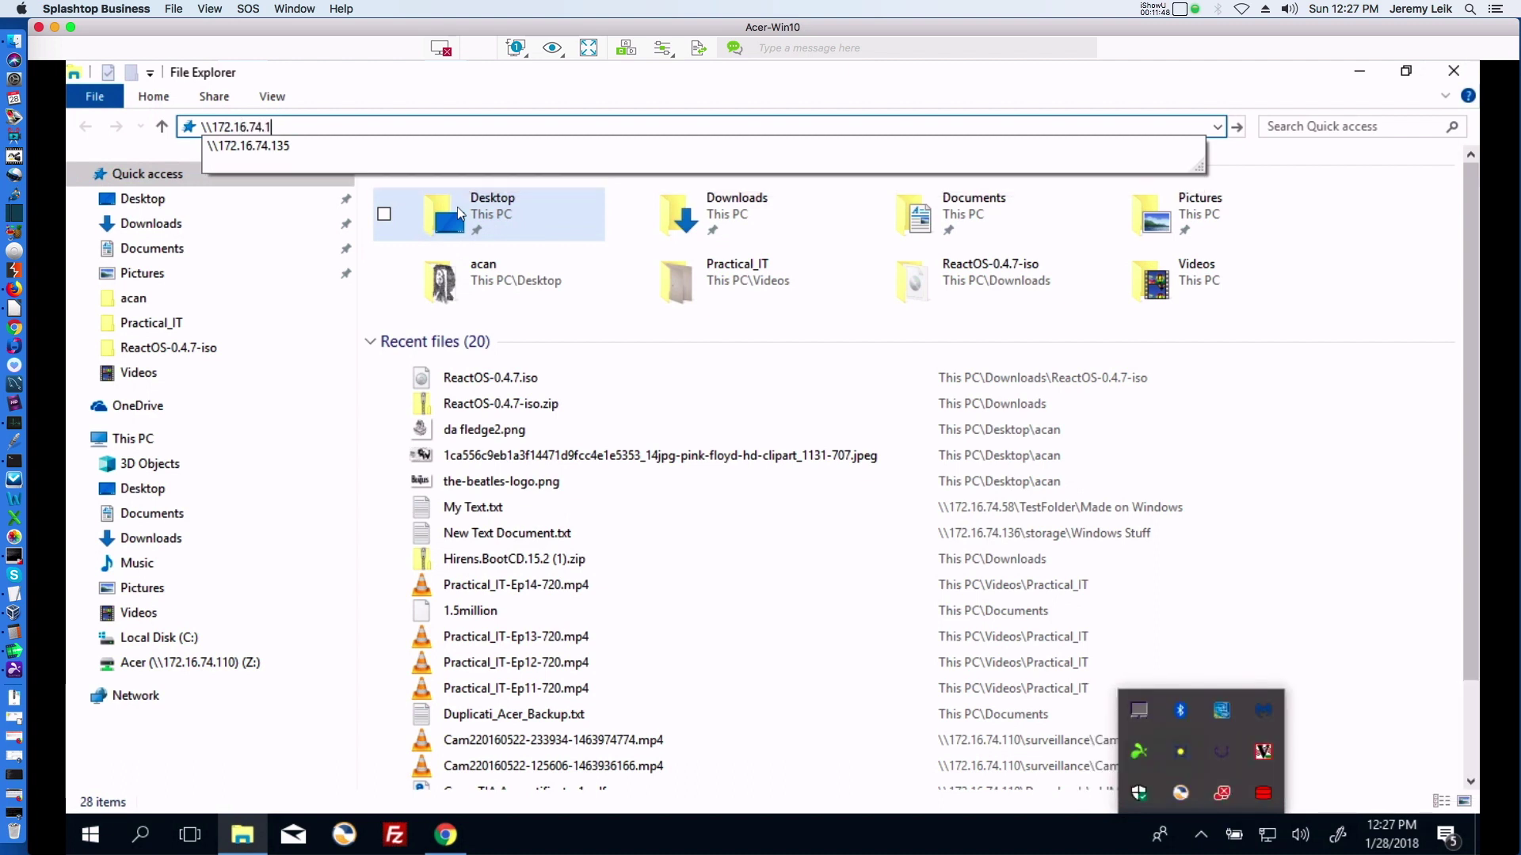
pyautogui.write('03')
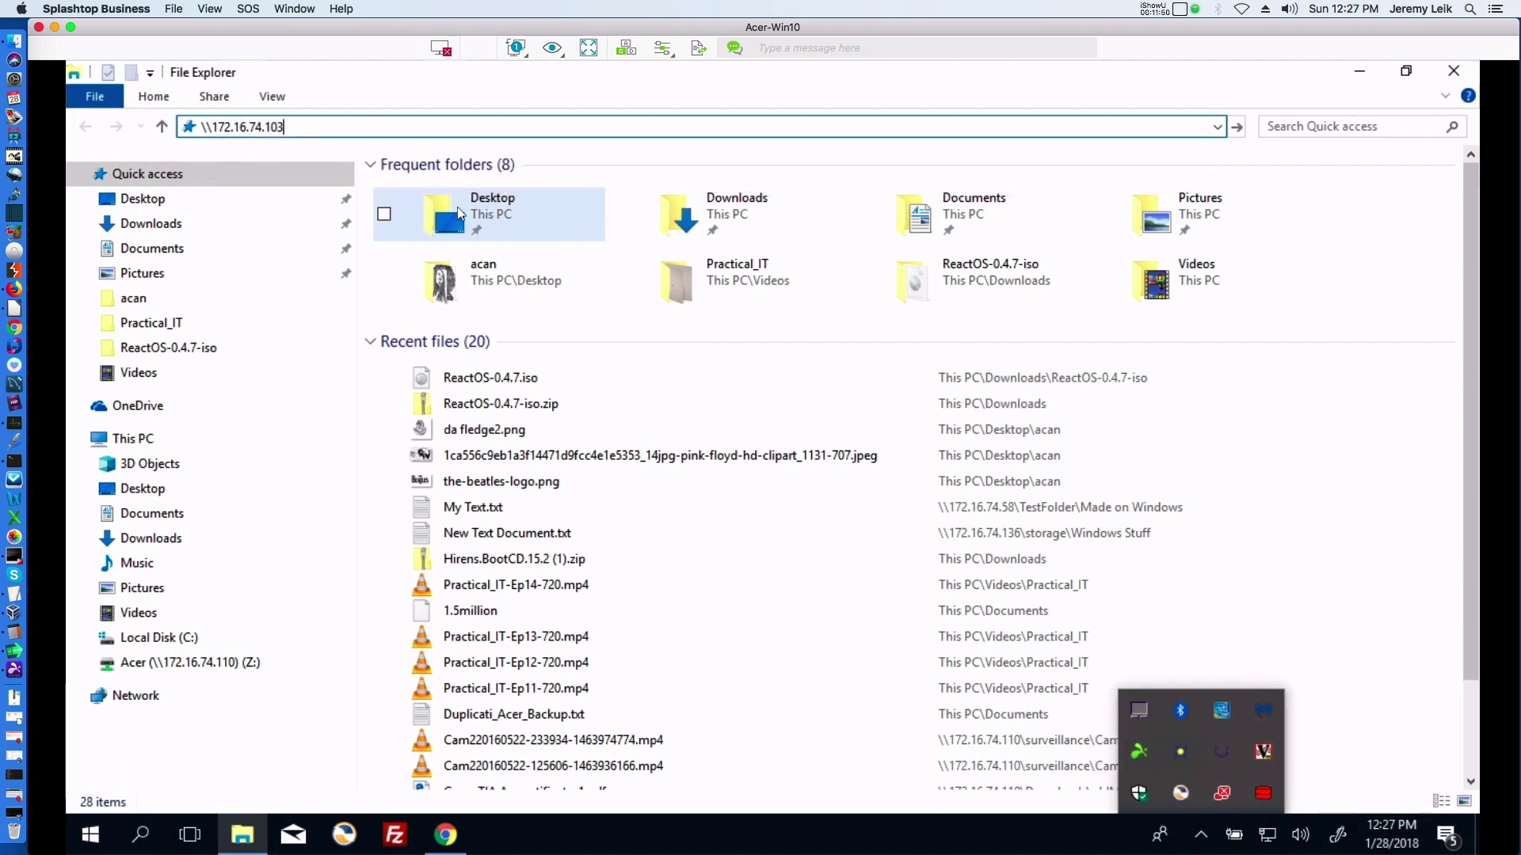
pyautogui.press('Return')
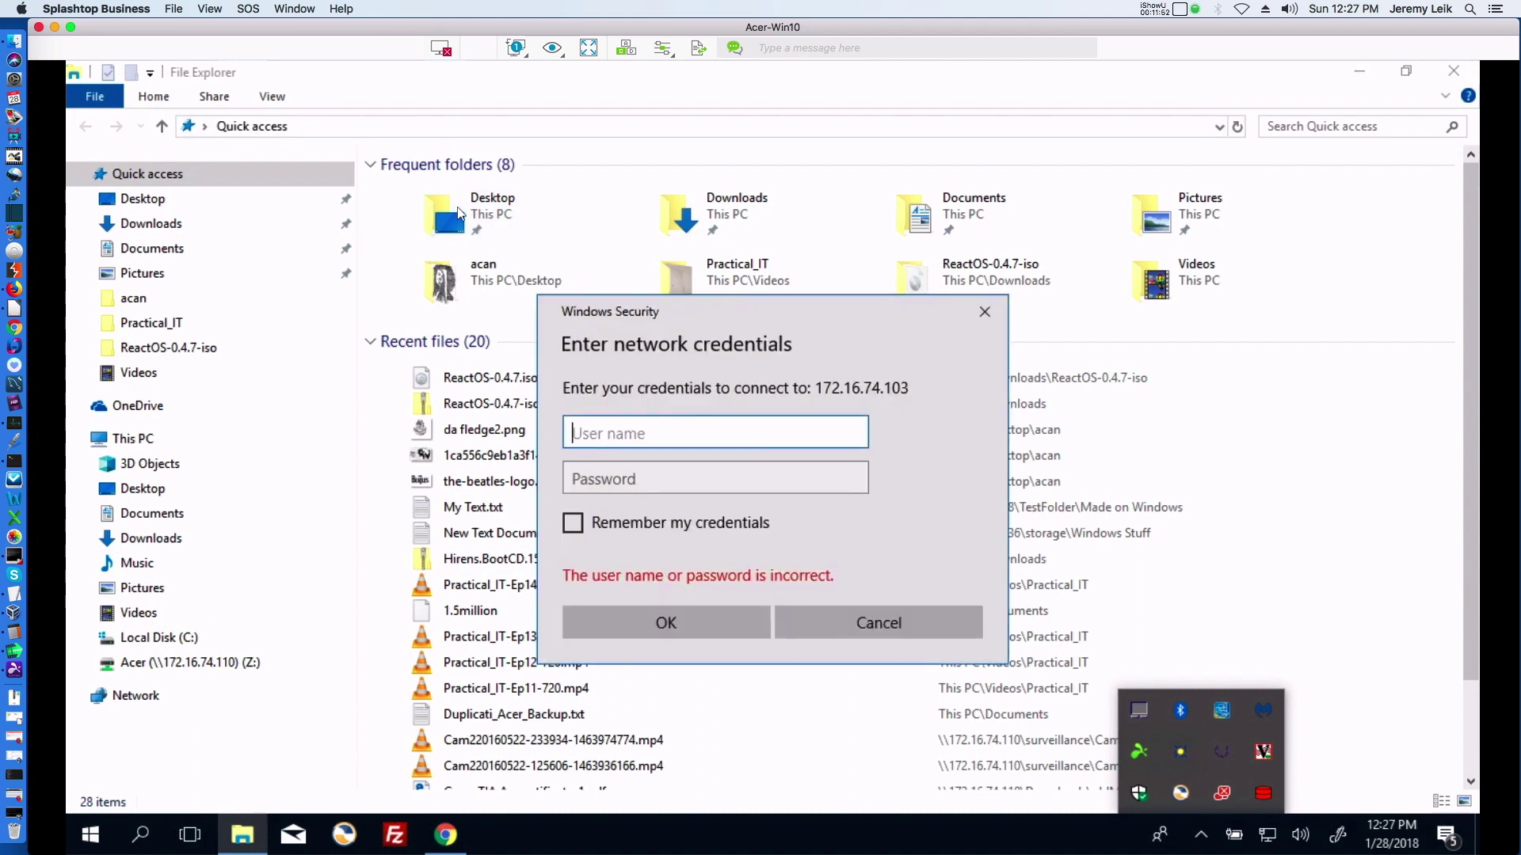
pyautogui.write('leik1jd')
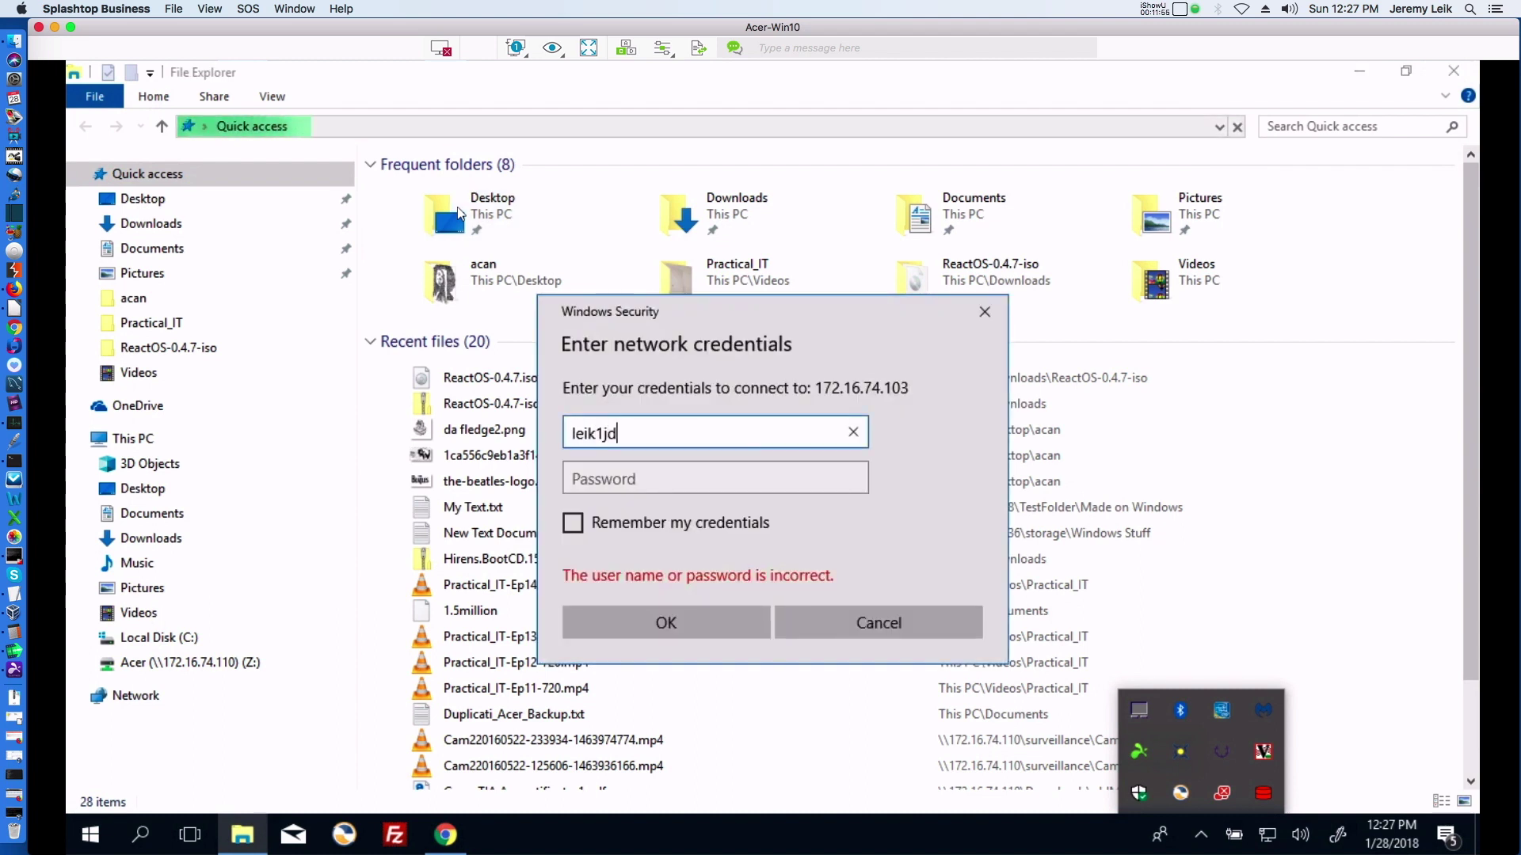
pyautogui.press('Tab')
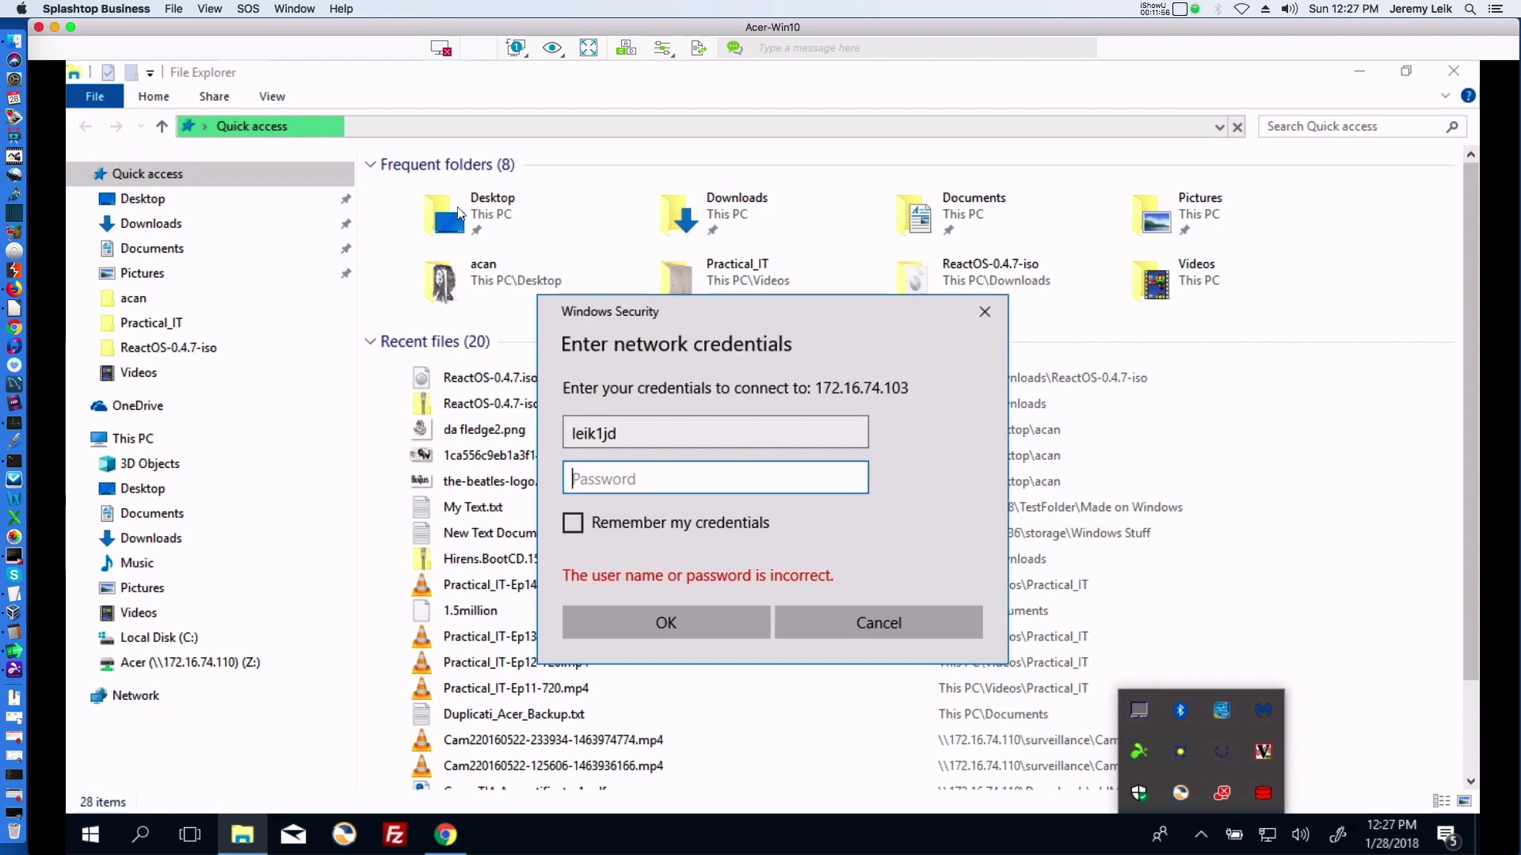
pyautogui.write('•••••••••')
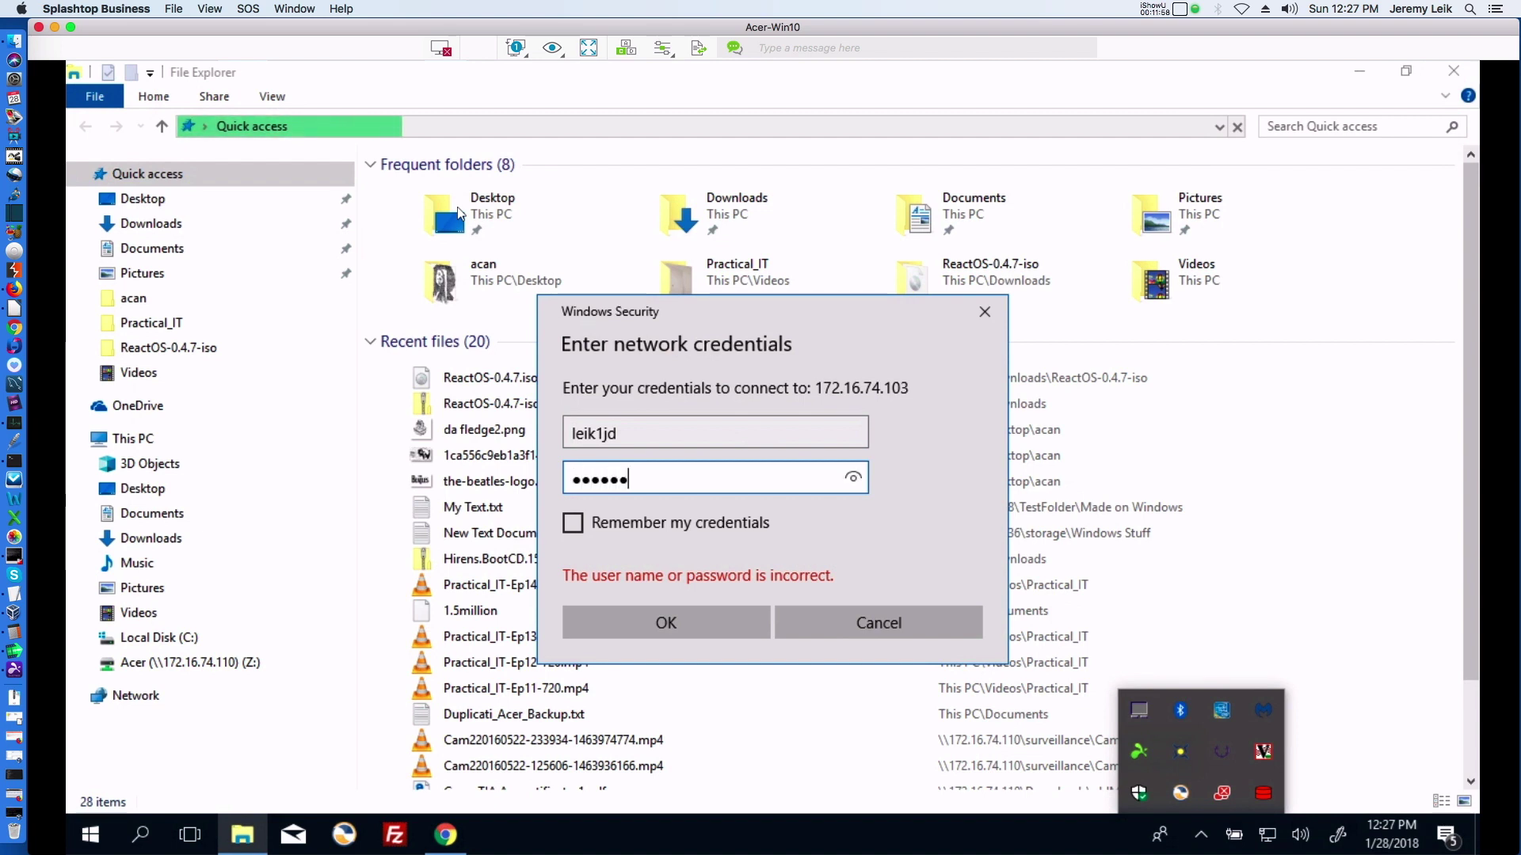
pyautogui.press('Return')
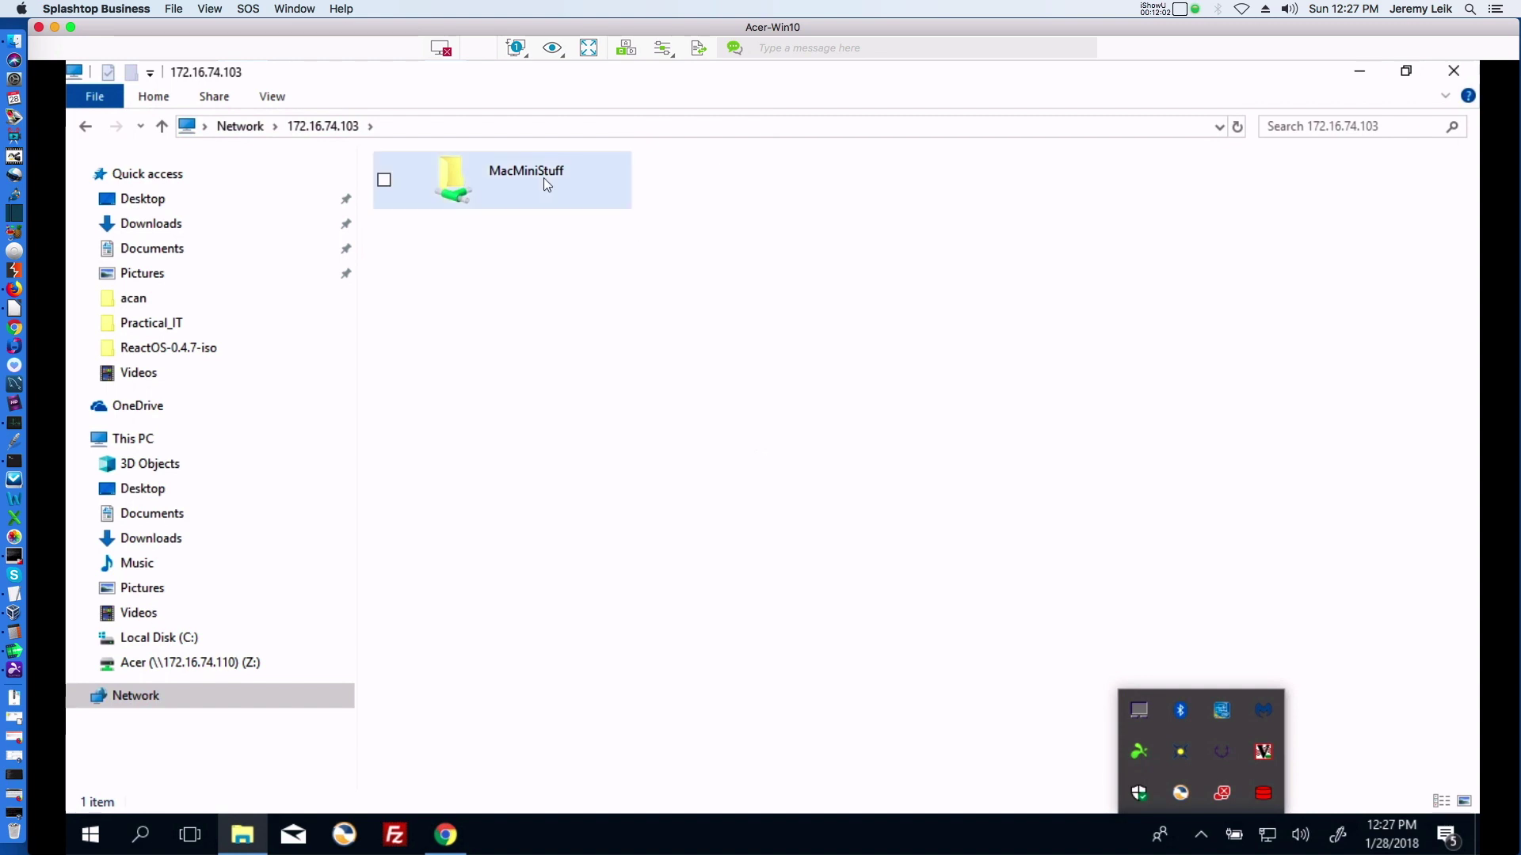
# Open the MacMiniStuff share and create a new folder in it named Windows-Test.
pyautogui.doubleClick(513, 176)
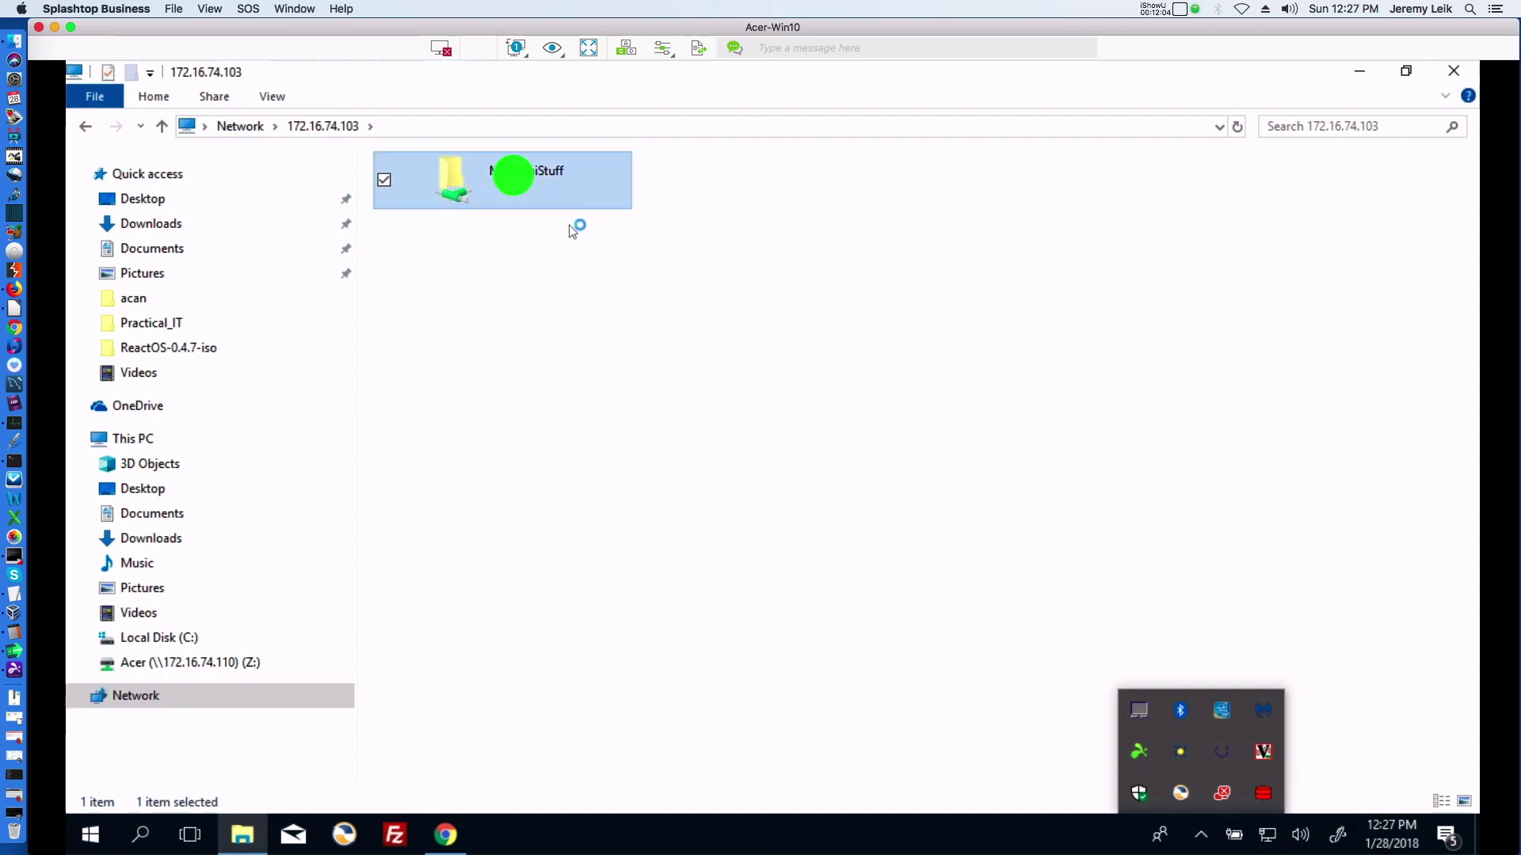
pyautogui.rightClick(403, 223)
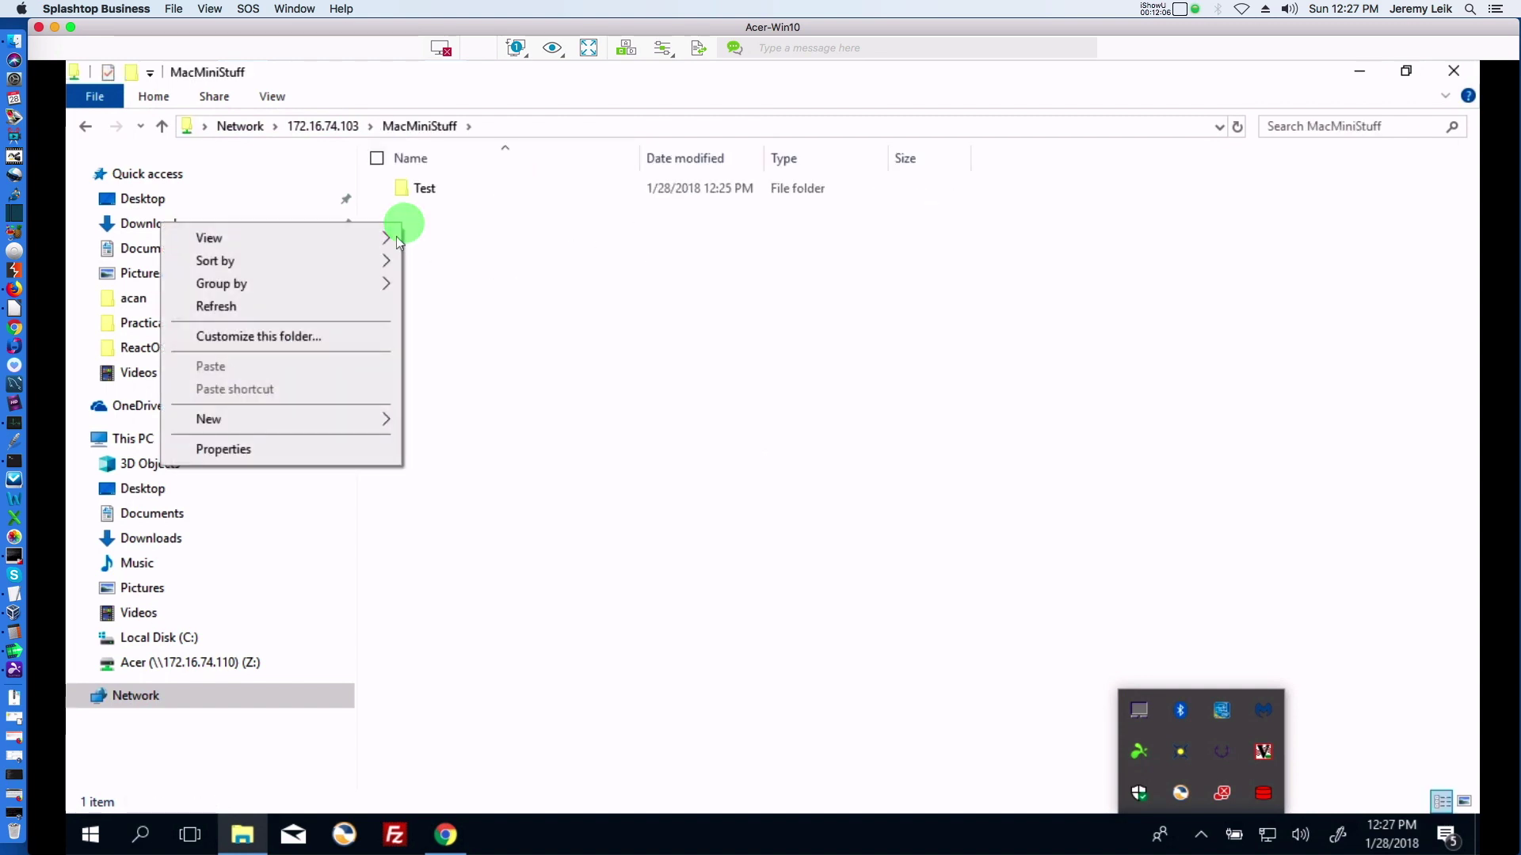
pyautogui.click(356, 421)
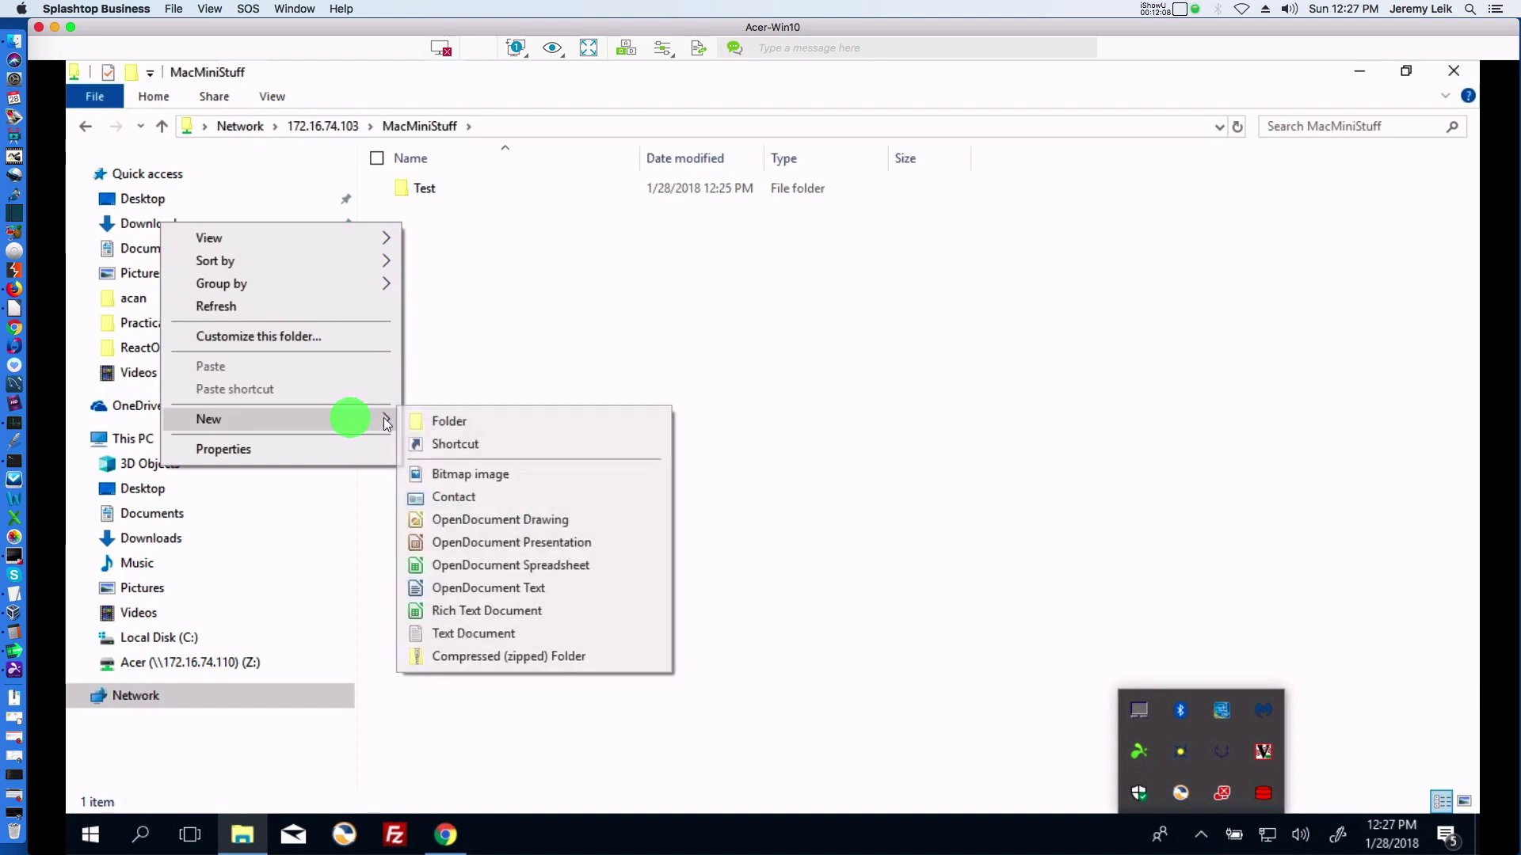
pyautogui.click(475, 421)
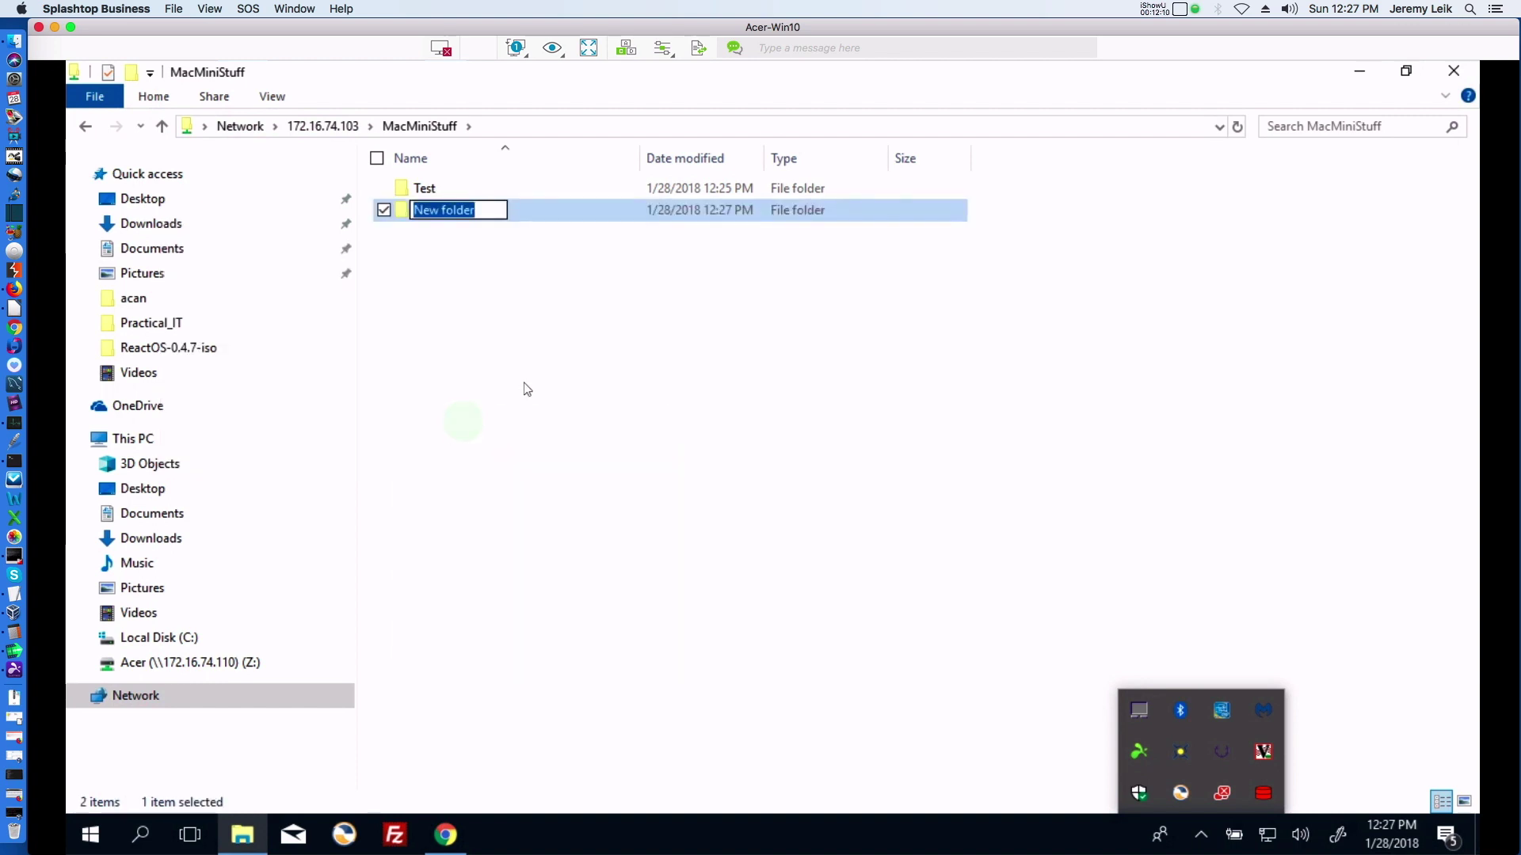
pyautogui.write('Windows-Test')
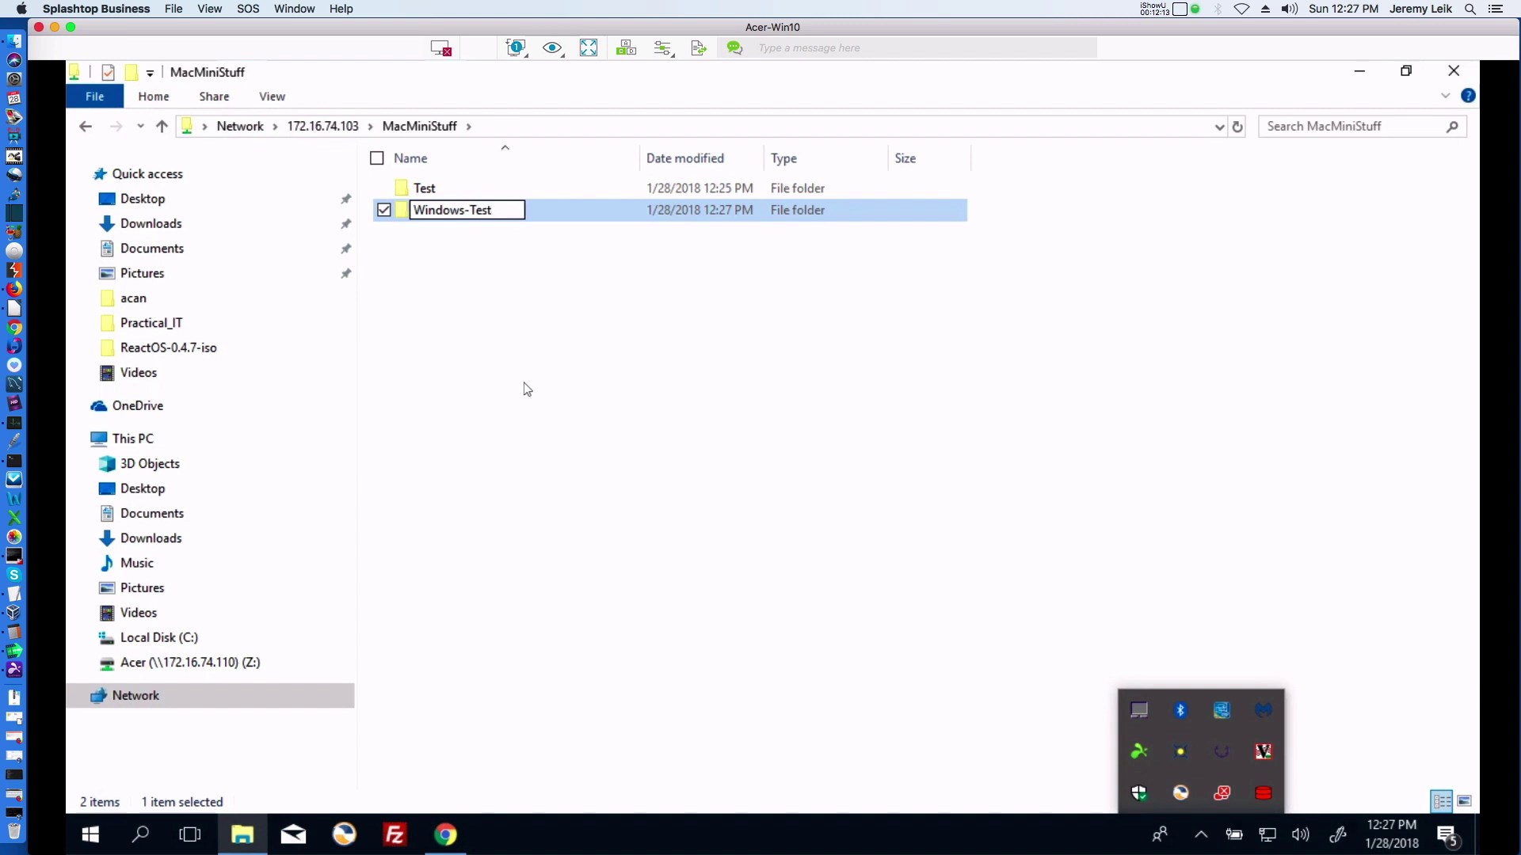
pyautogui.press('Return')
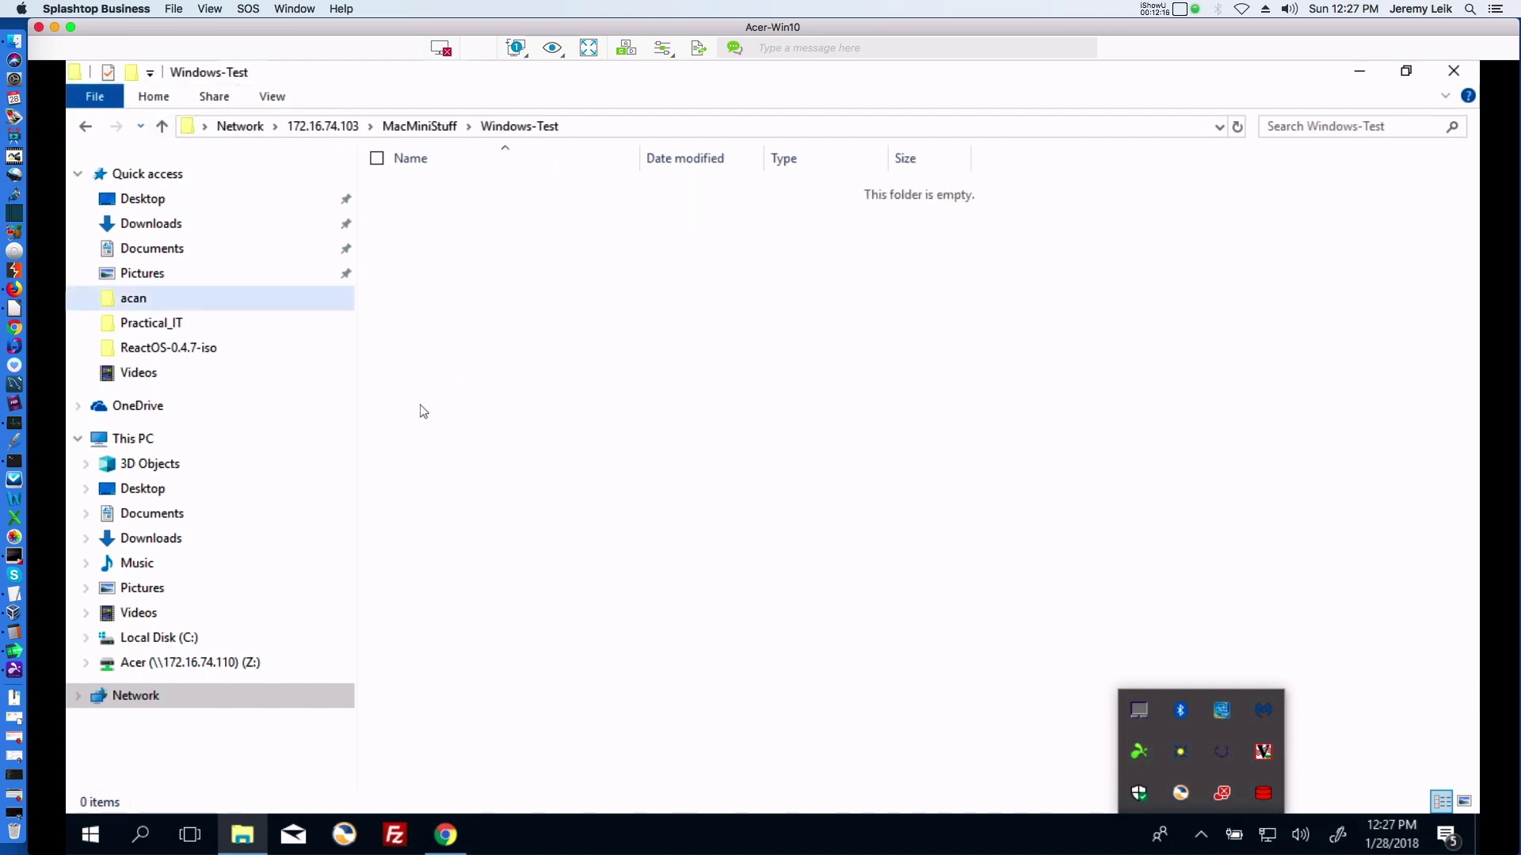
# Open the Documents folder in File Explorer.
pyautogui.click(246, 840)
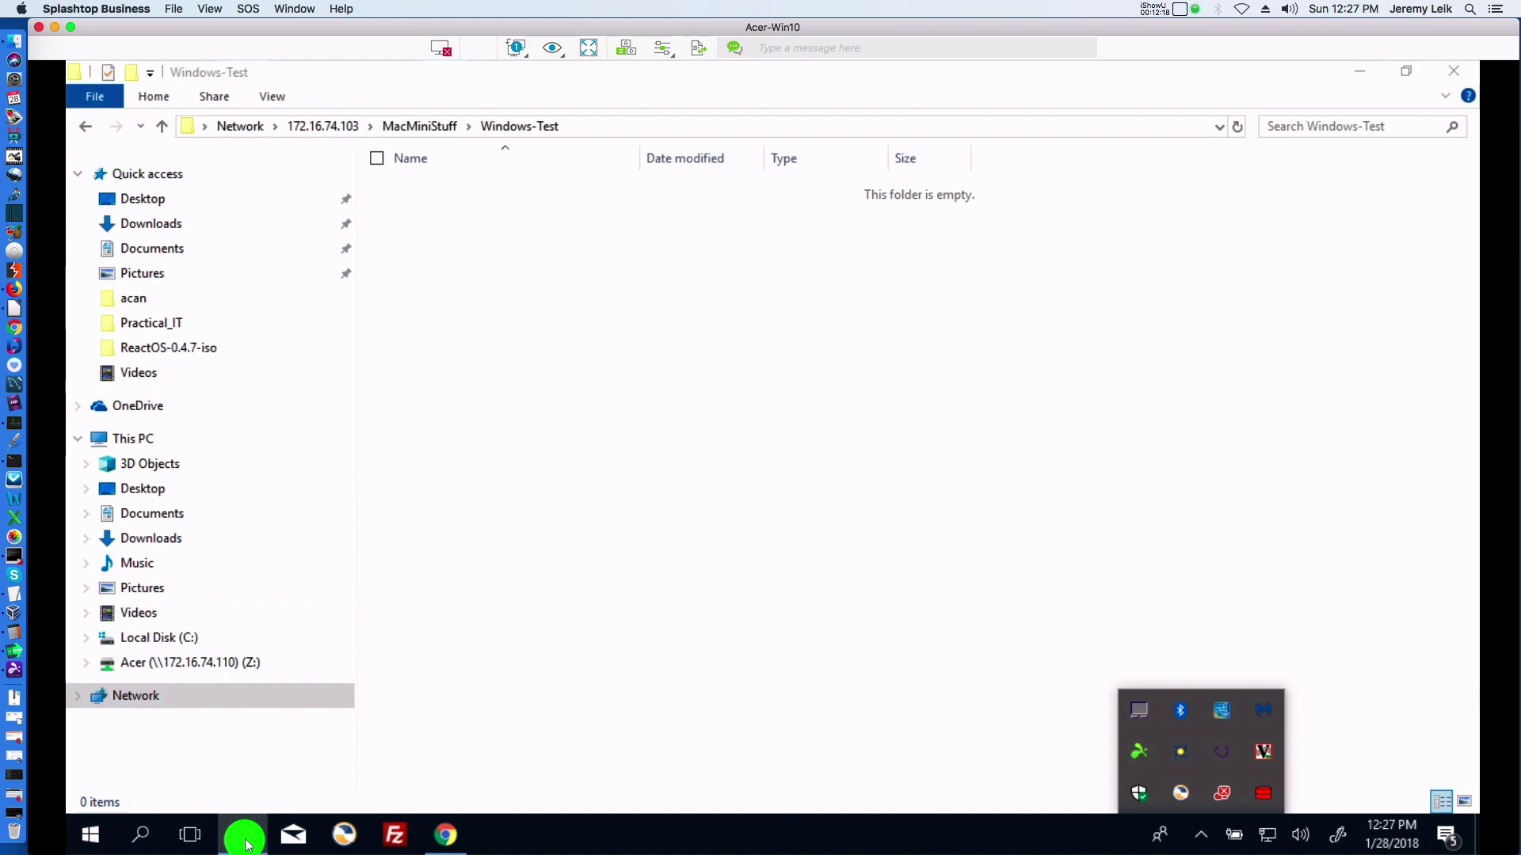
pyautogui.click(247, 838)
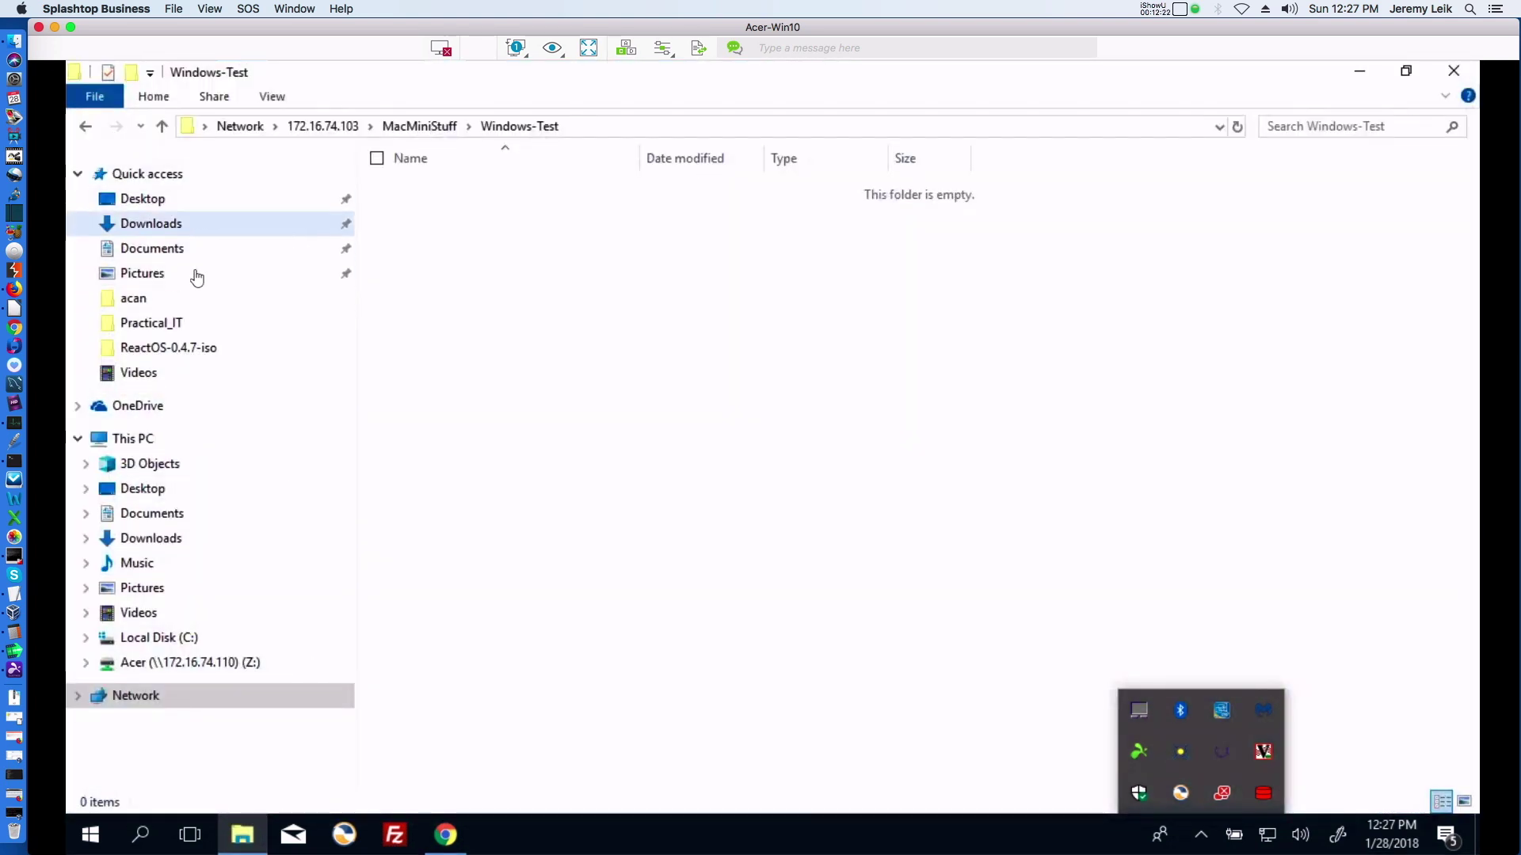
pyautogui.click(144, 252)
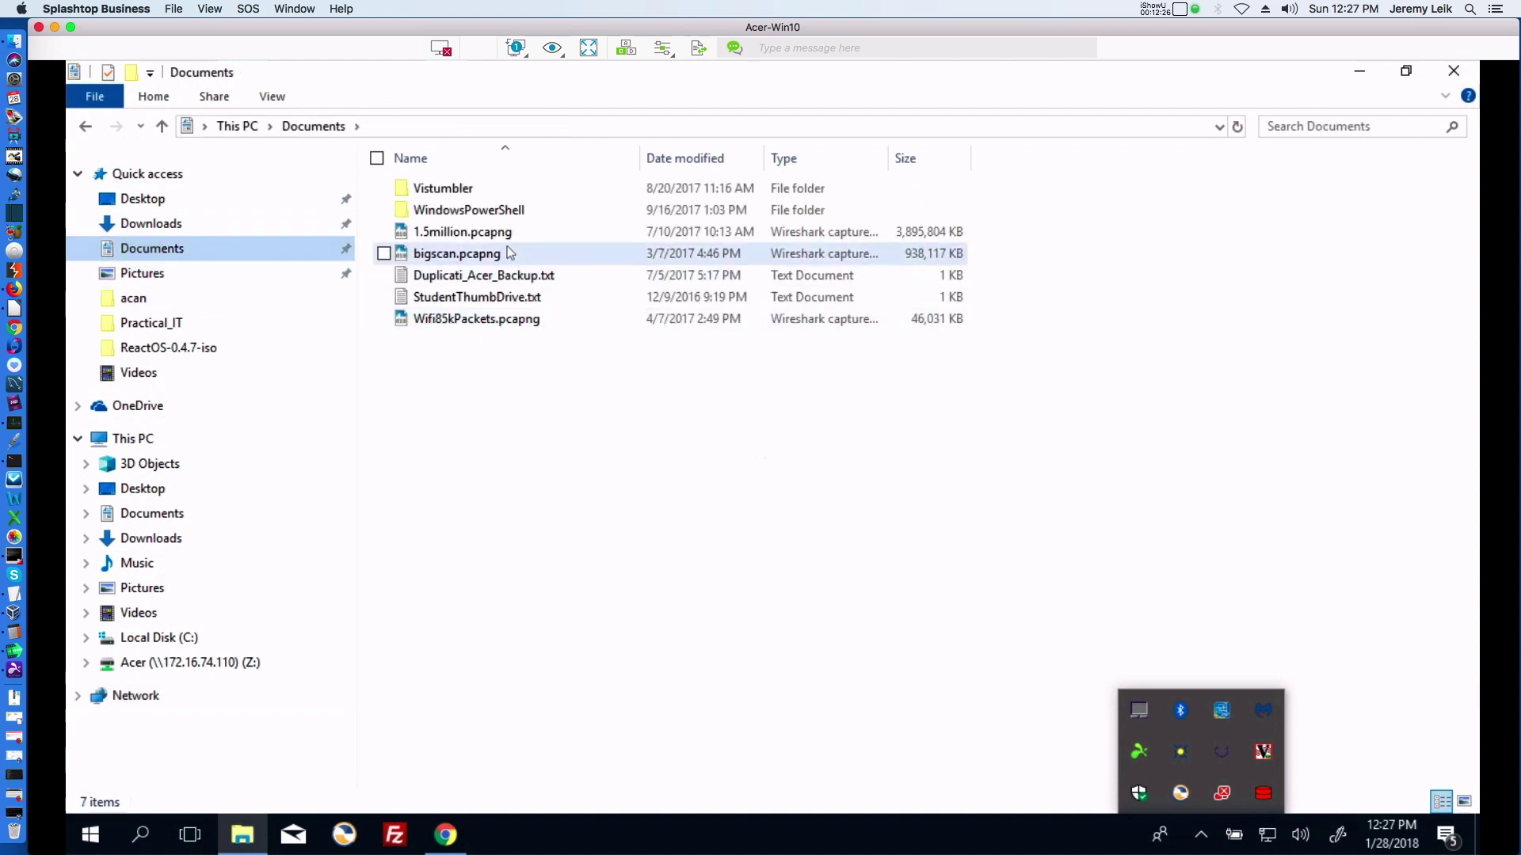
pyautogui.click(503, 231)
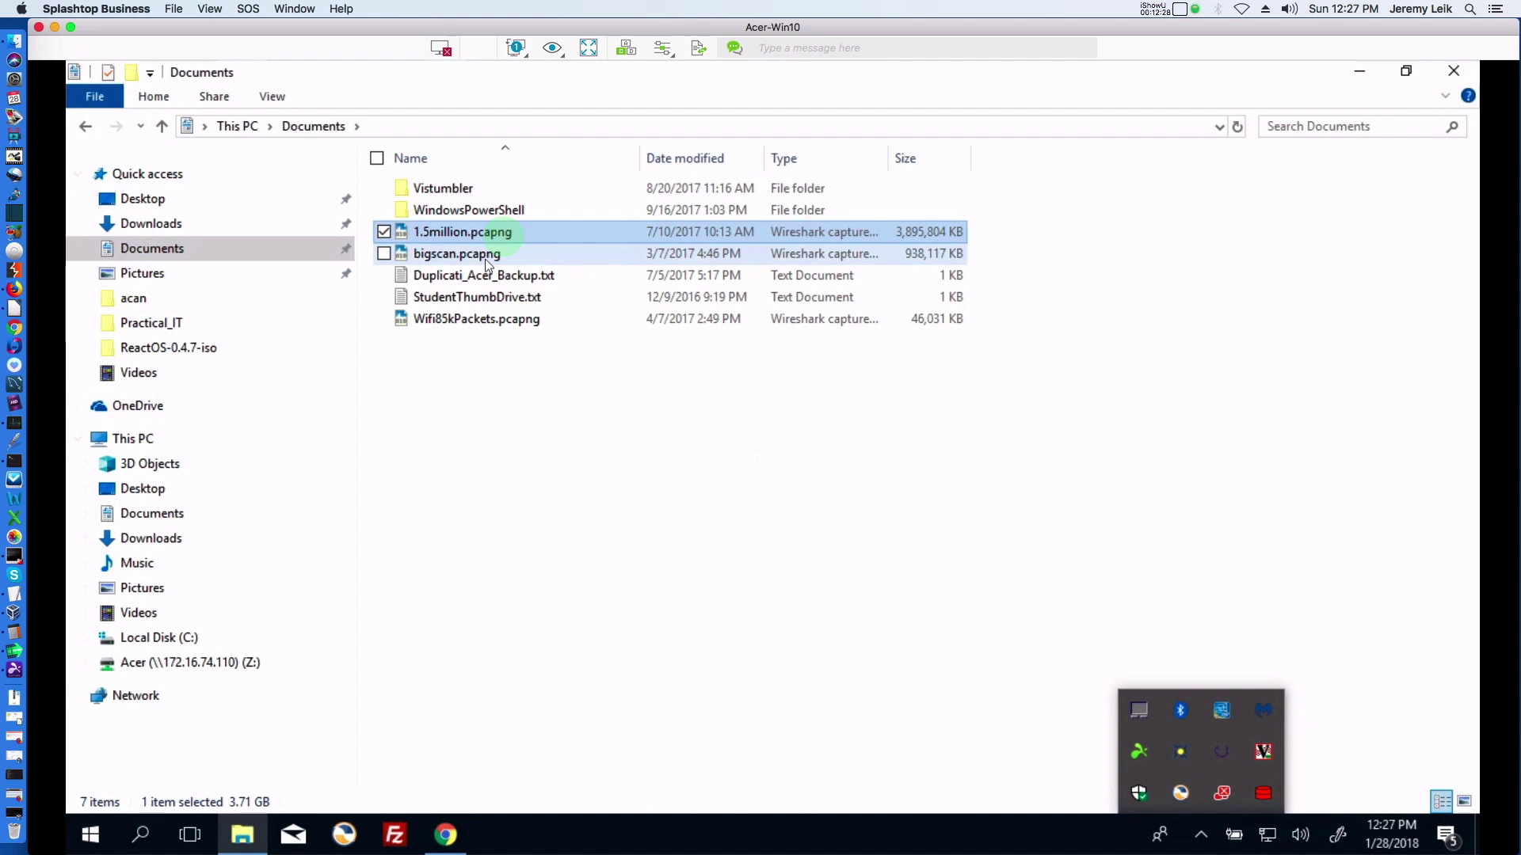
pyautogui.click(485, 254)
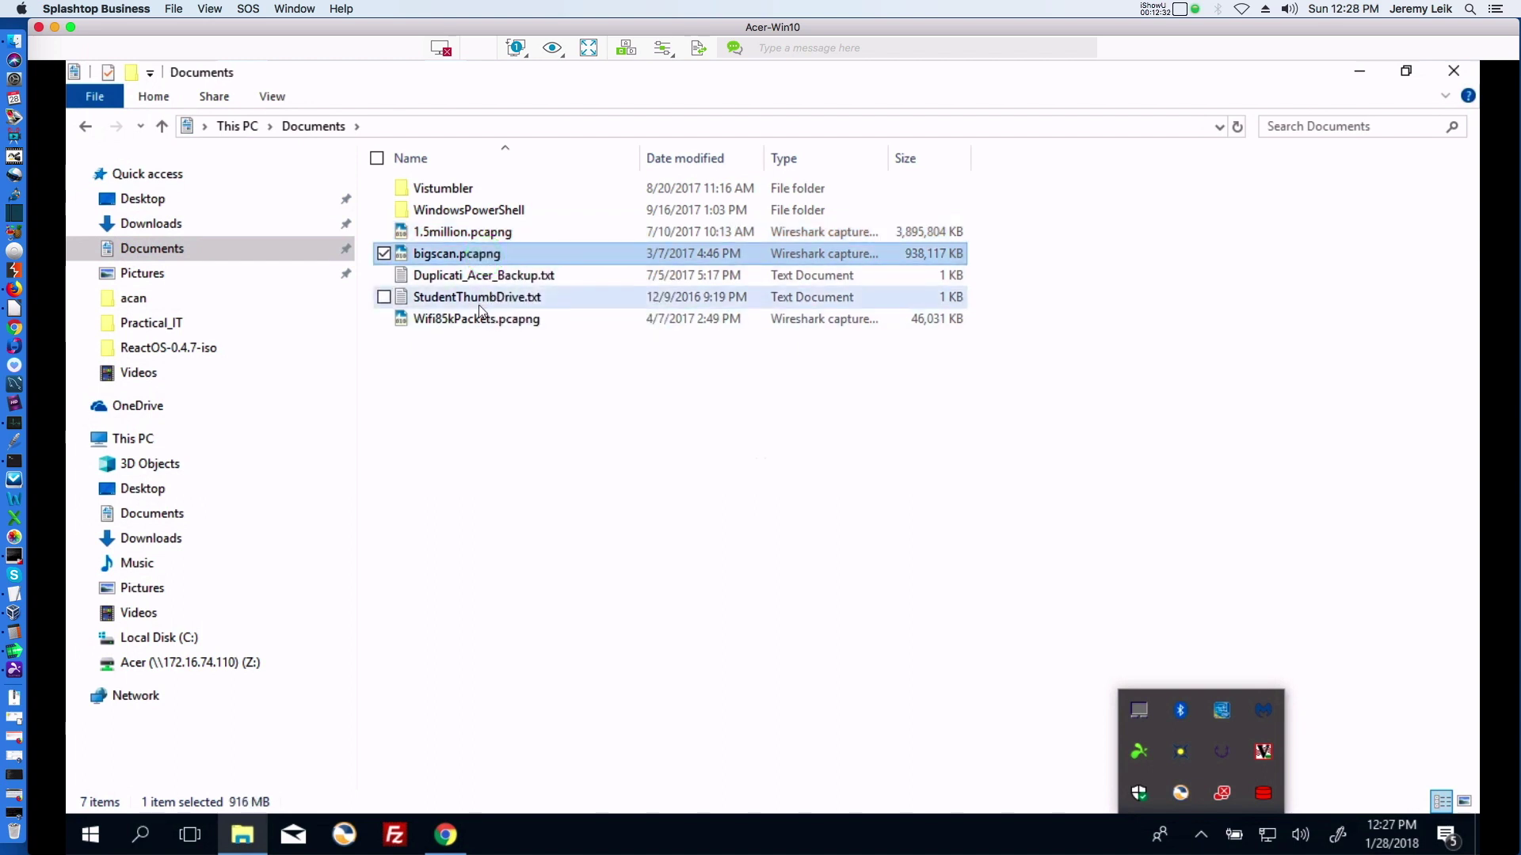
# Copy Duplicati_Acer_Backup.txt, StudentThumbDrive.txt and Wifi85kPackets.pcapng, then go to the Acer (Z:) drive.
pyautogui.click(476, 274)
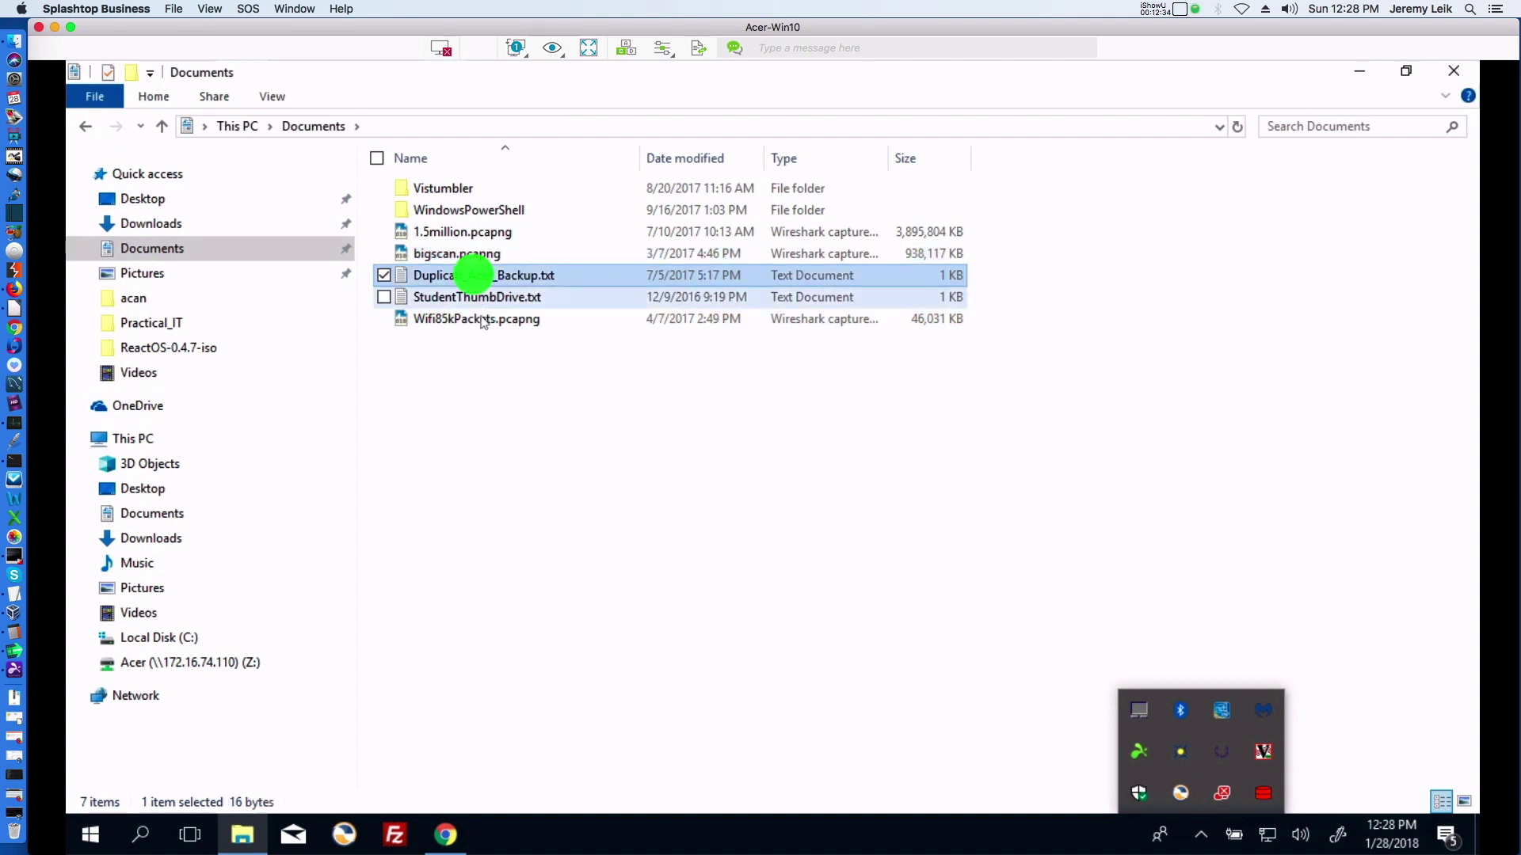
pyautogui.keyDown('shift'); pyautogui.click(481, 320); pyautogui.keyUp('shift')
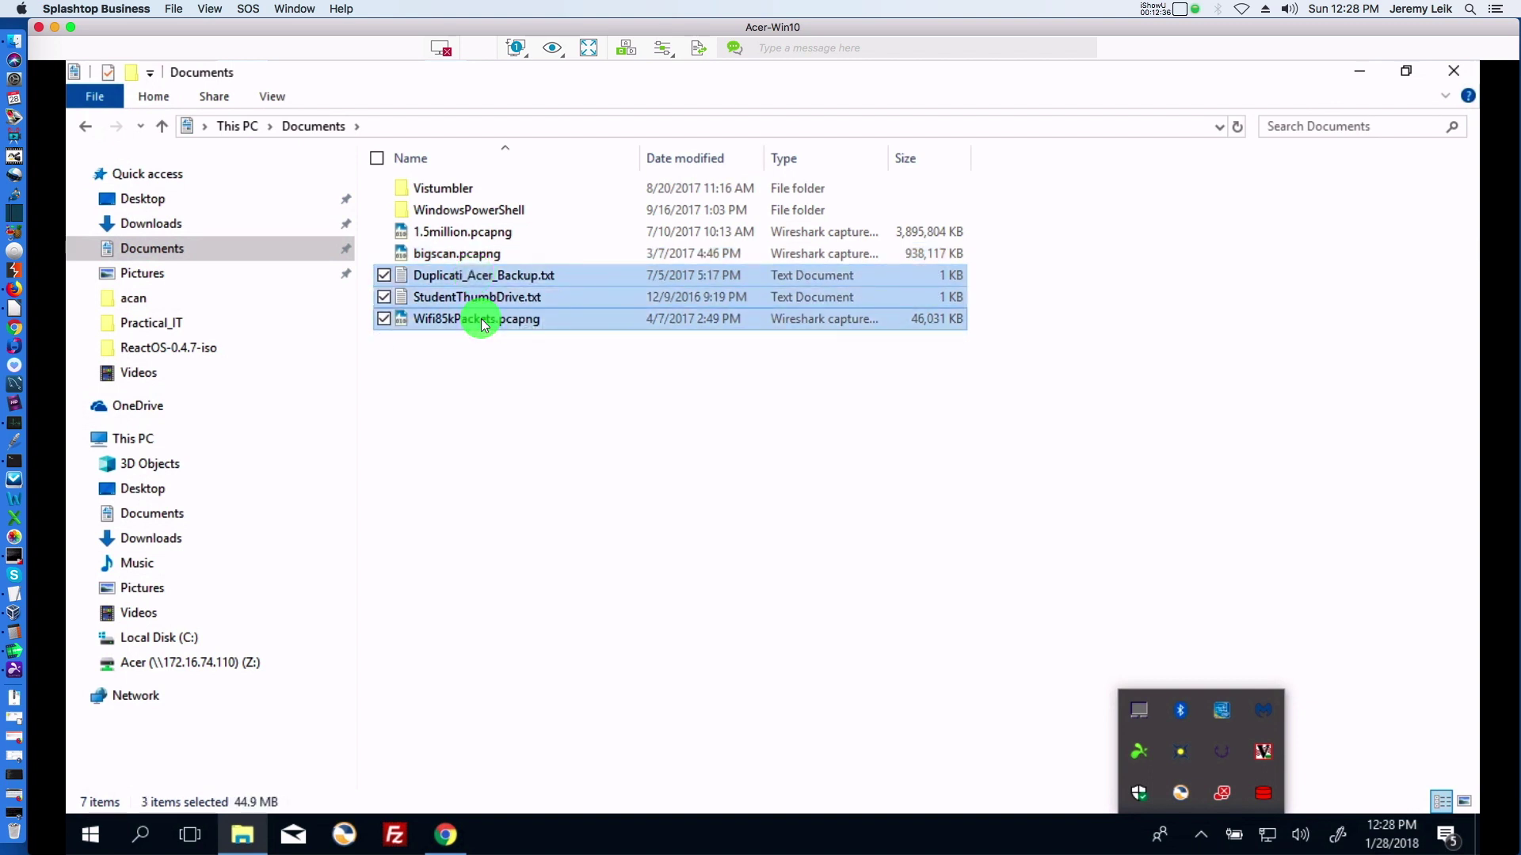
pyautogui.rightClick(482, 318)
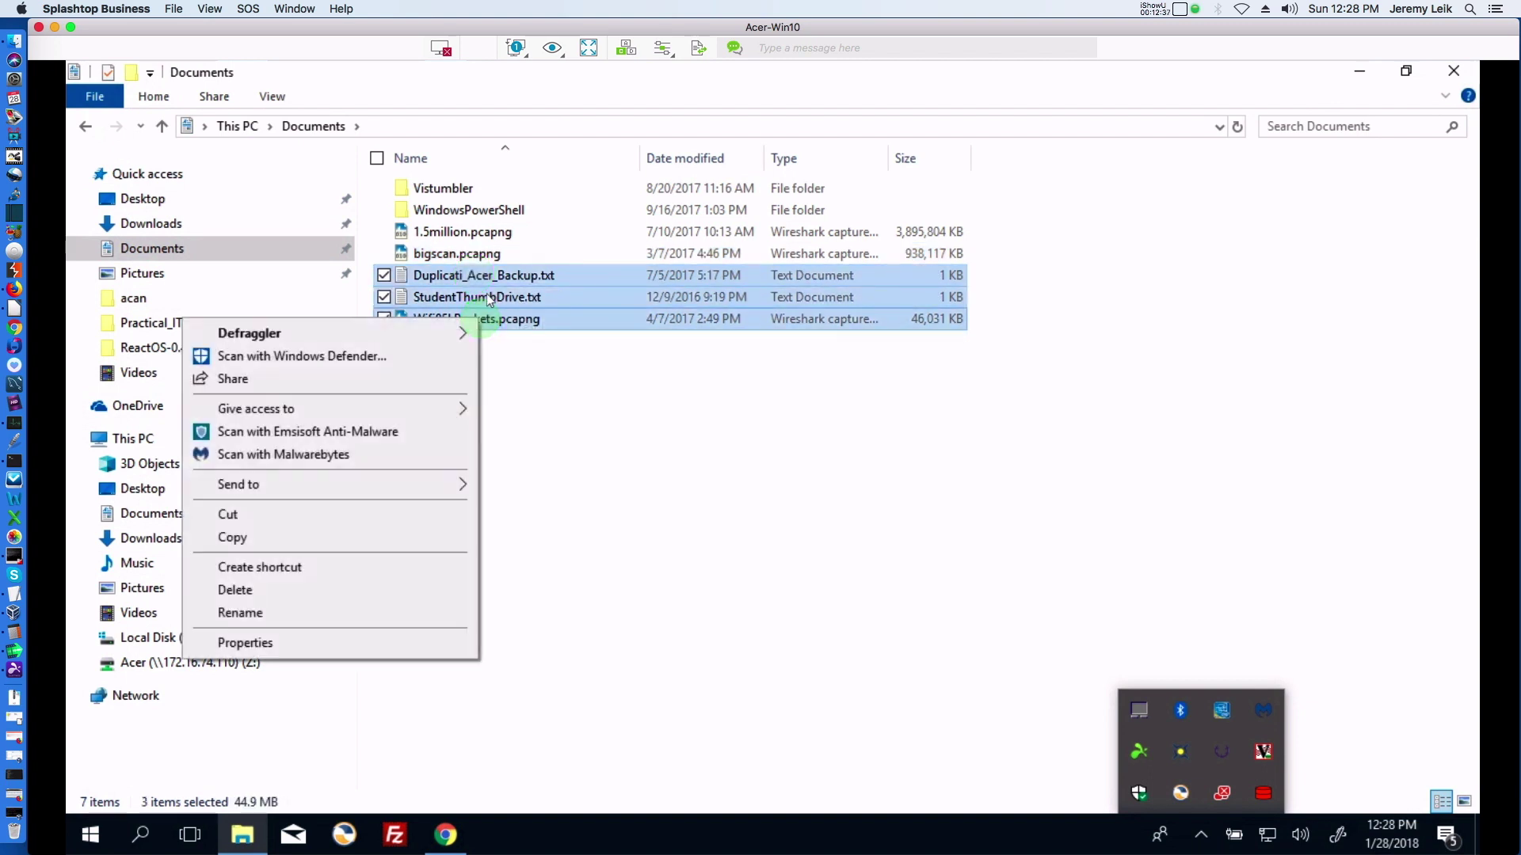
pyautogui.click(230, 537)
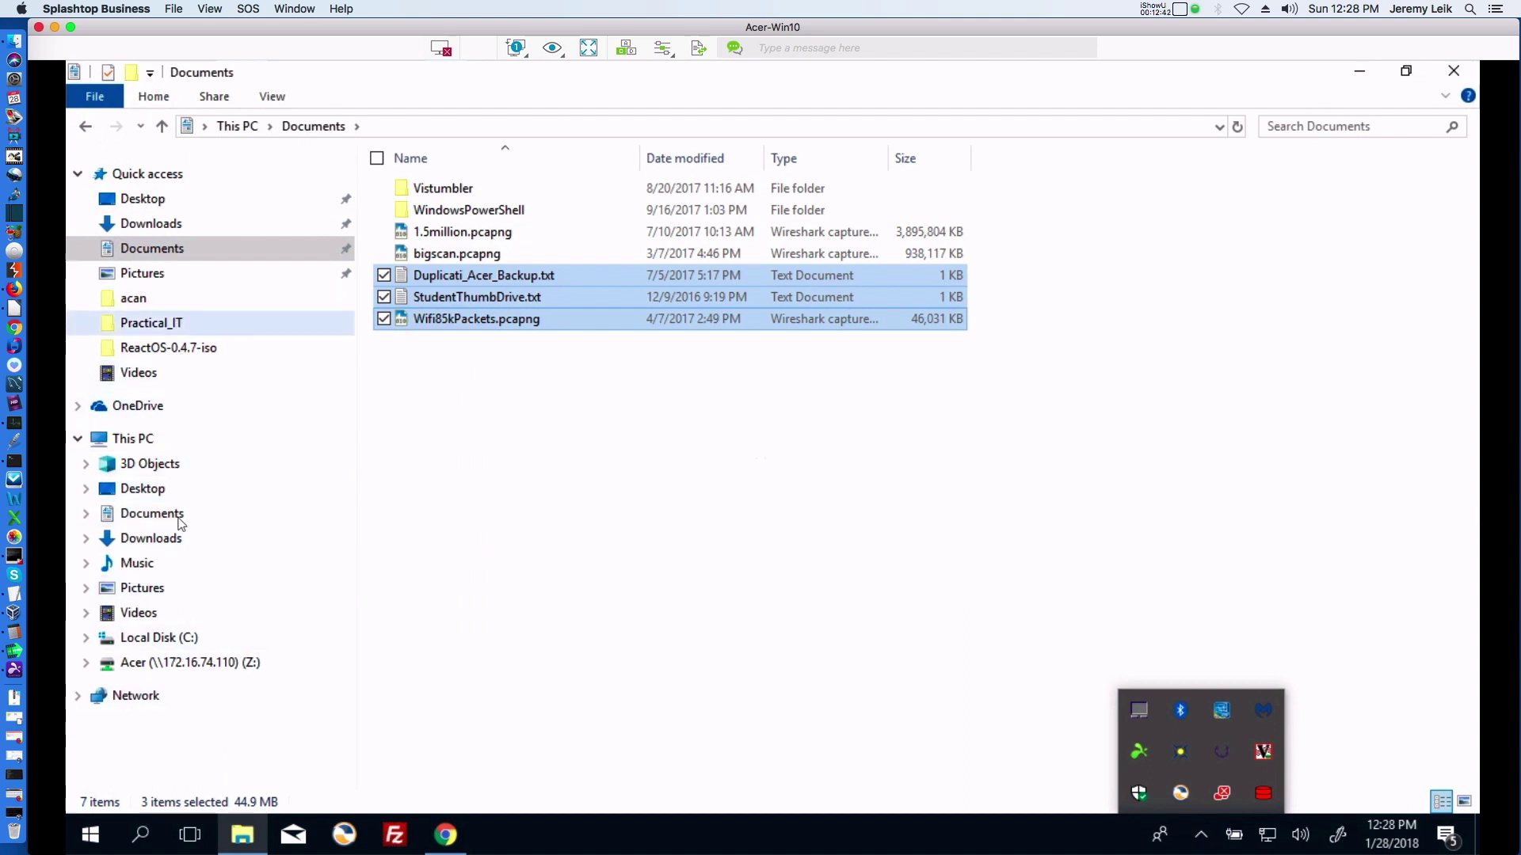
pyautogui.click(182, 664)
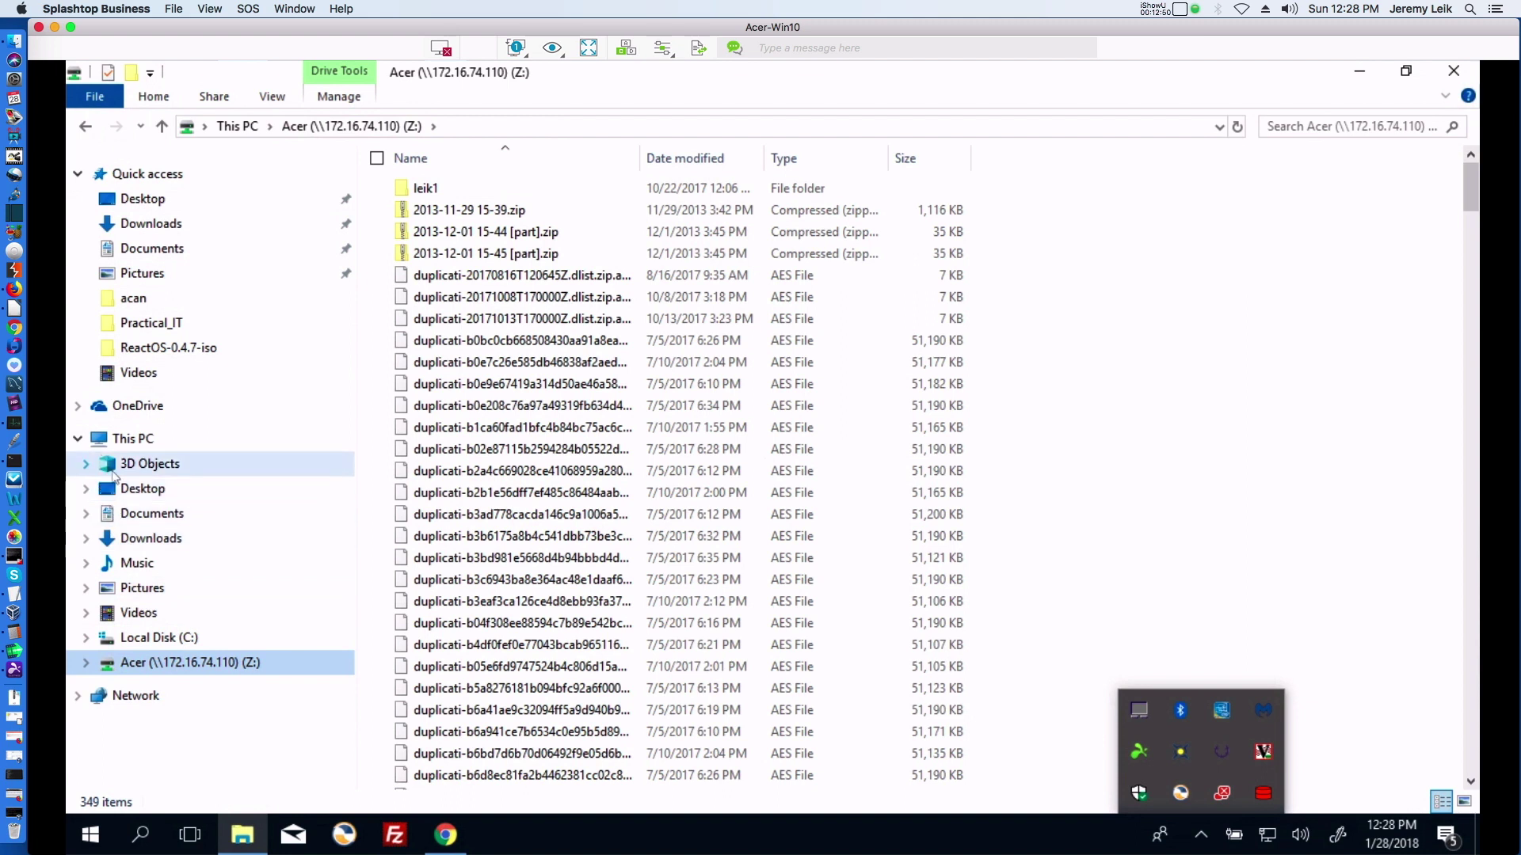
# Return to Windows-Test, paste the three copied files, and minimise the remote desktop.
pyautogui.click(85, 126)
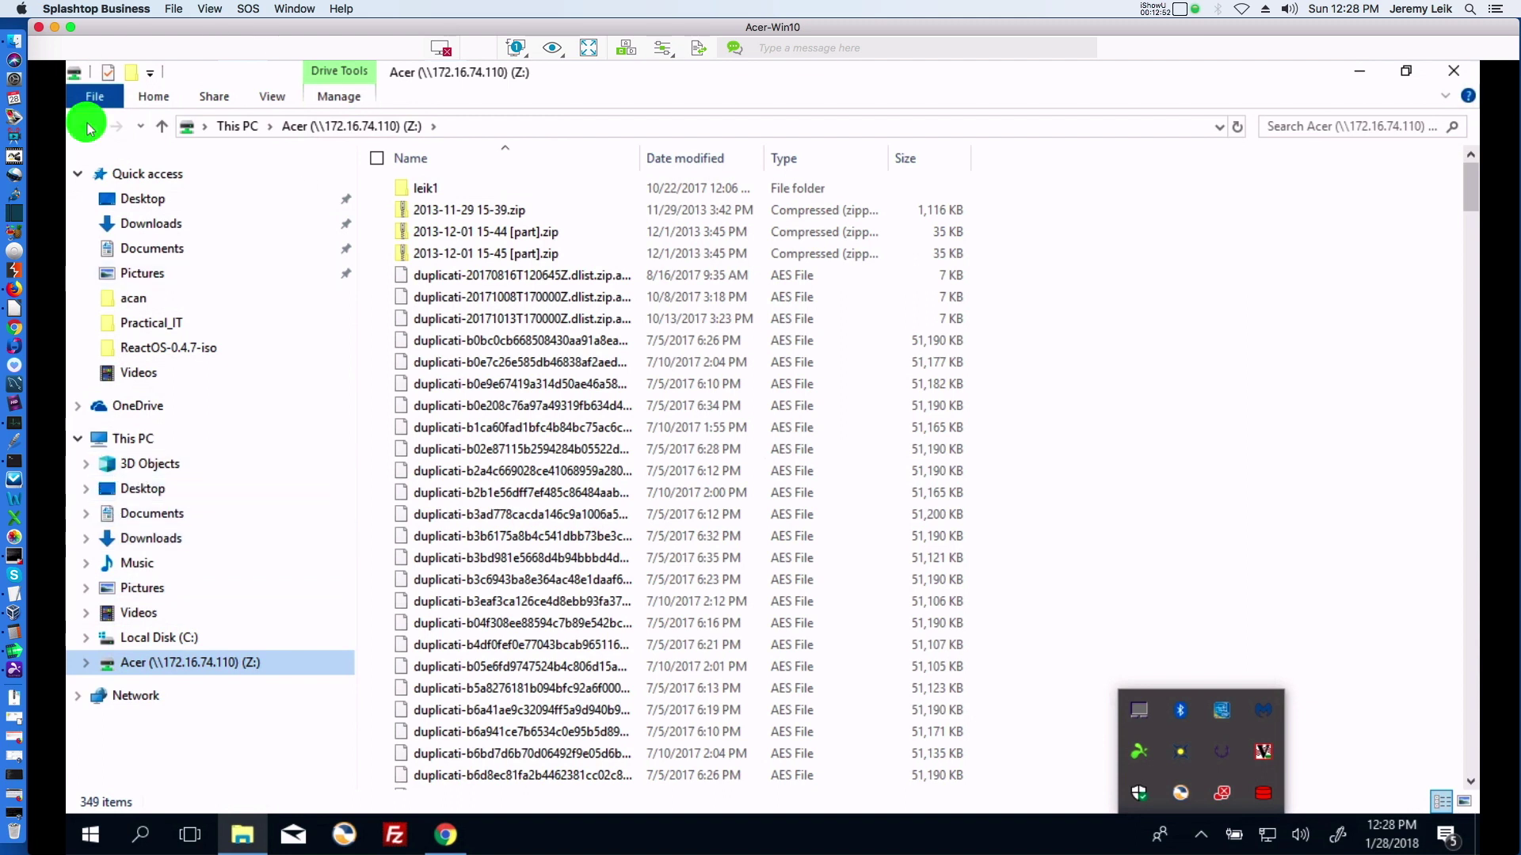
pyautogui.click(87, 129)
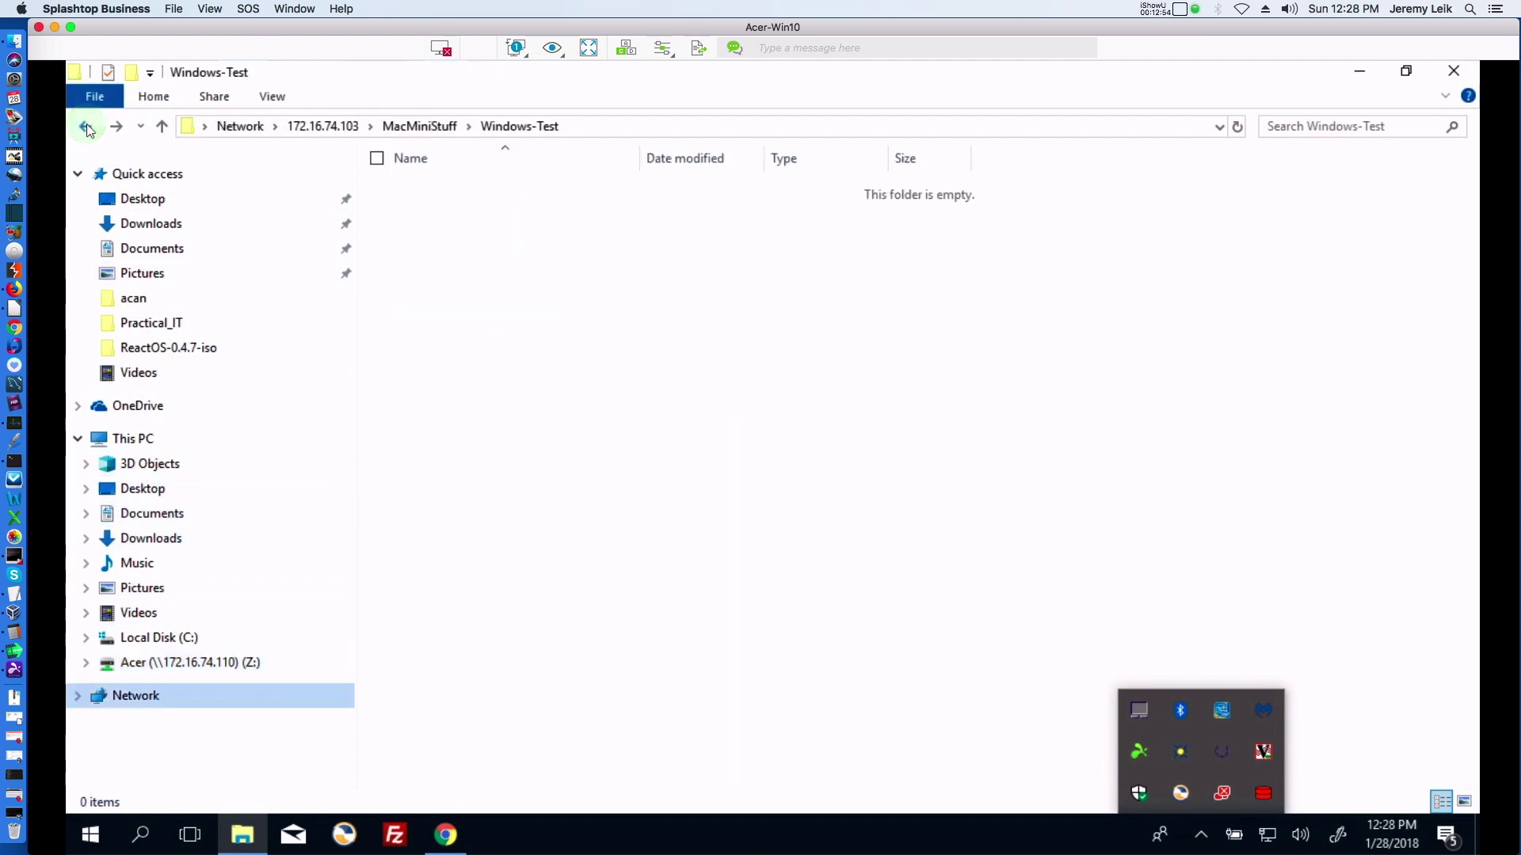
pyautogui.click(542, 238)
pyautogui.rightClick(543, 237)
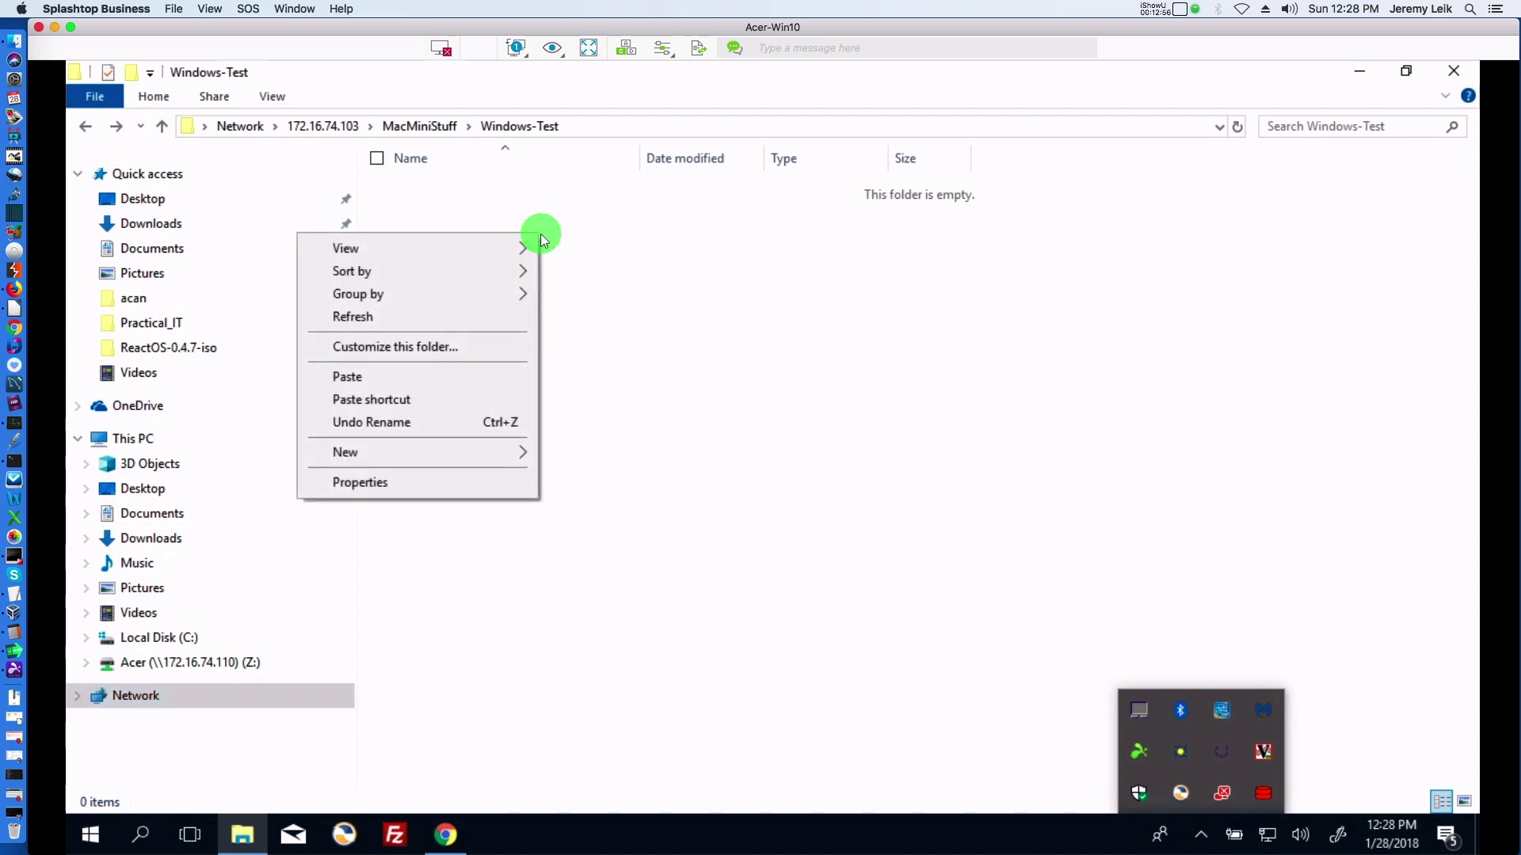
pyautogui.click(472, 377)
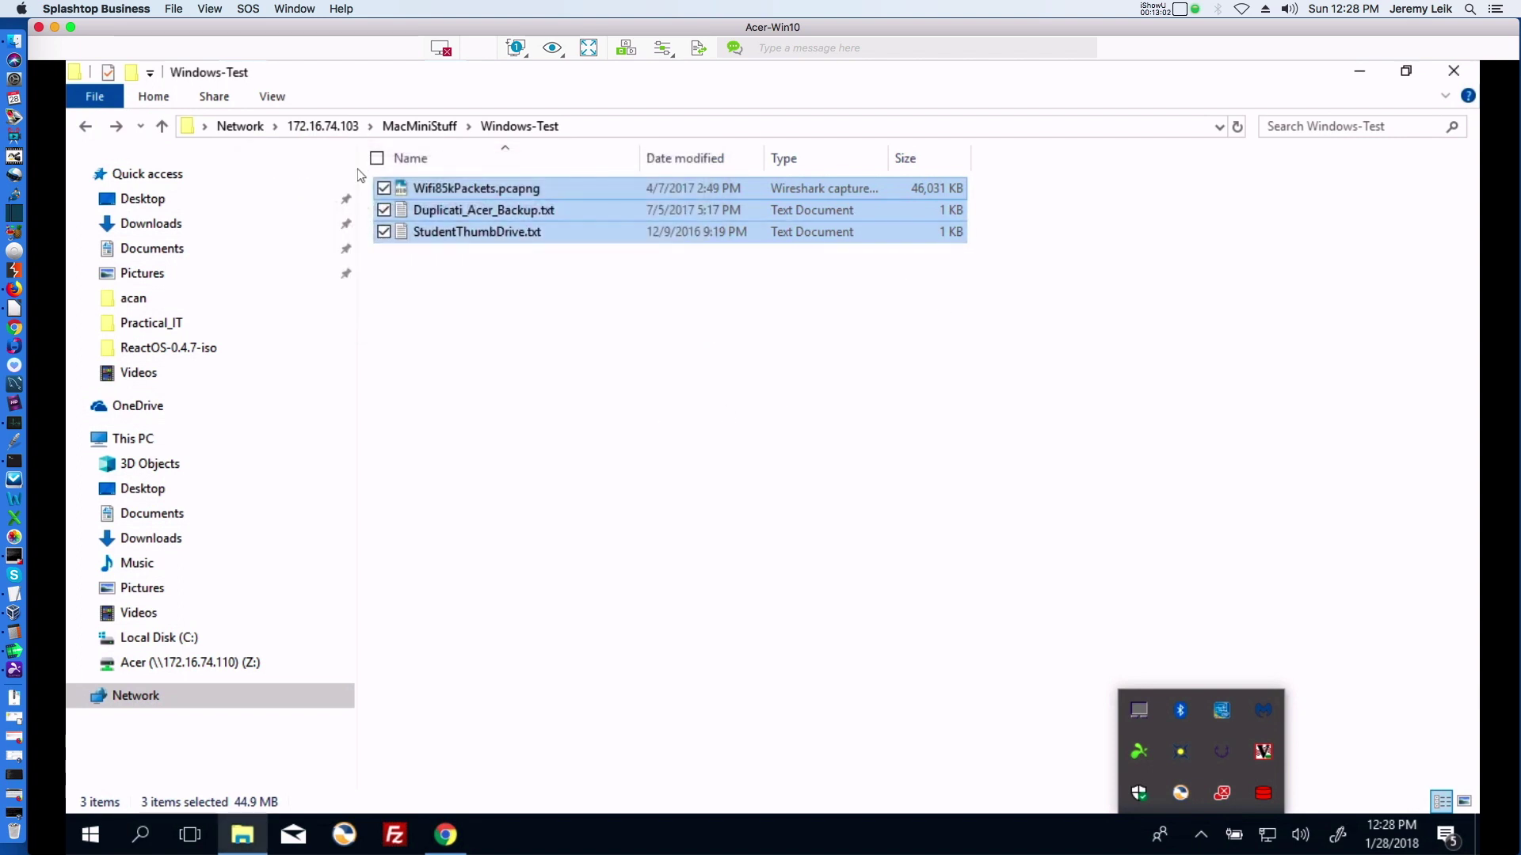
pyautogui.click(558, 402)
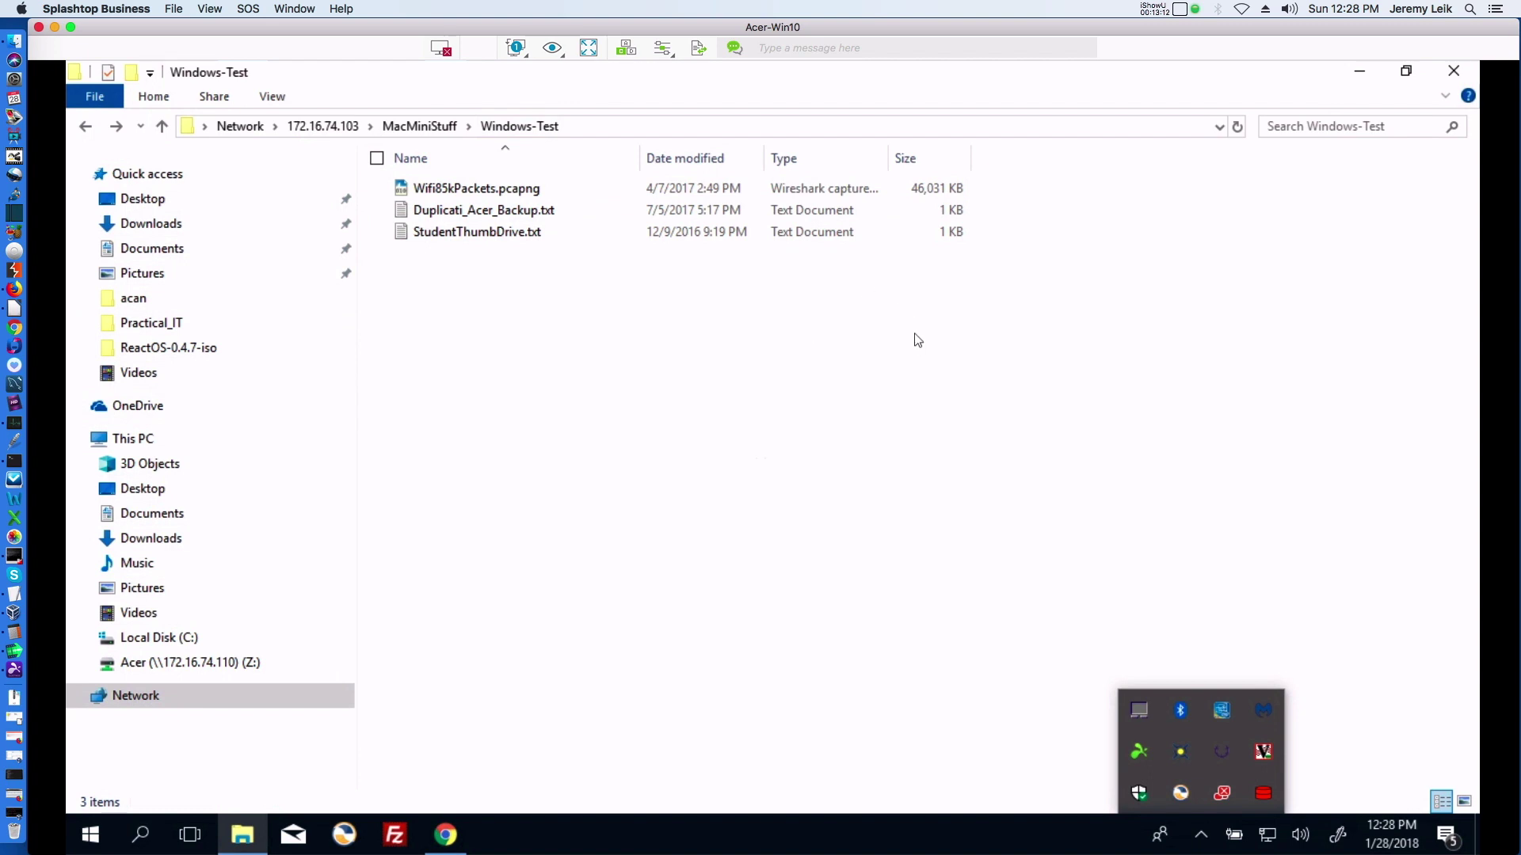
pyautogui.click(55, 29)
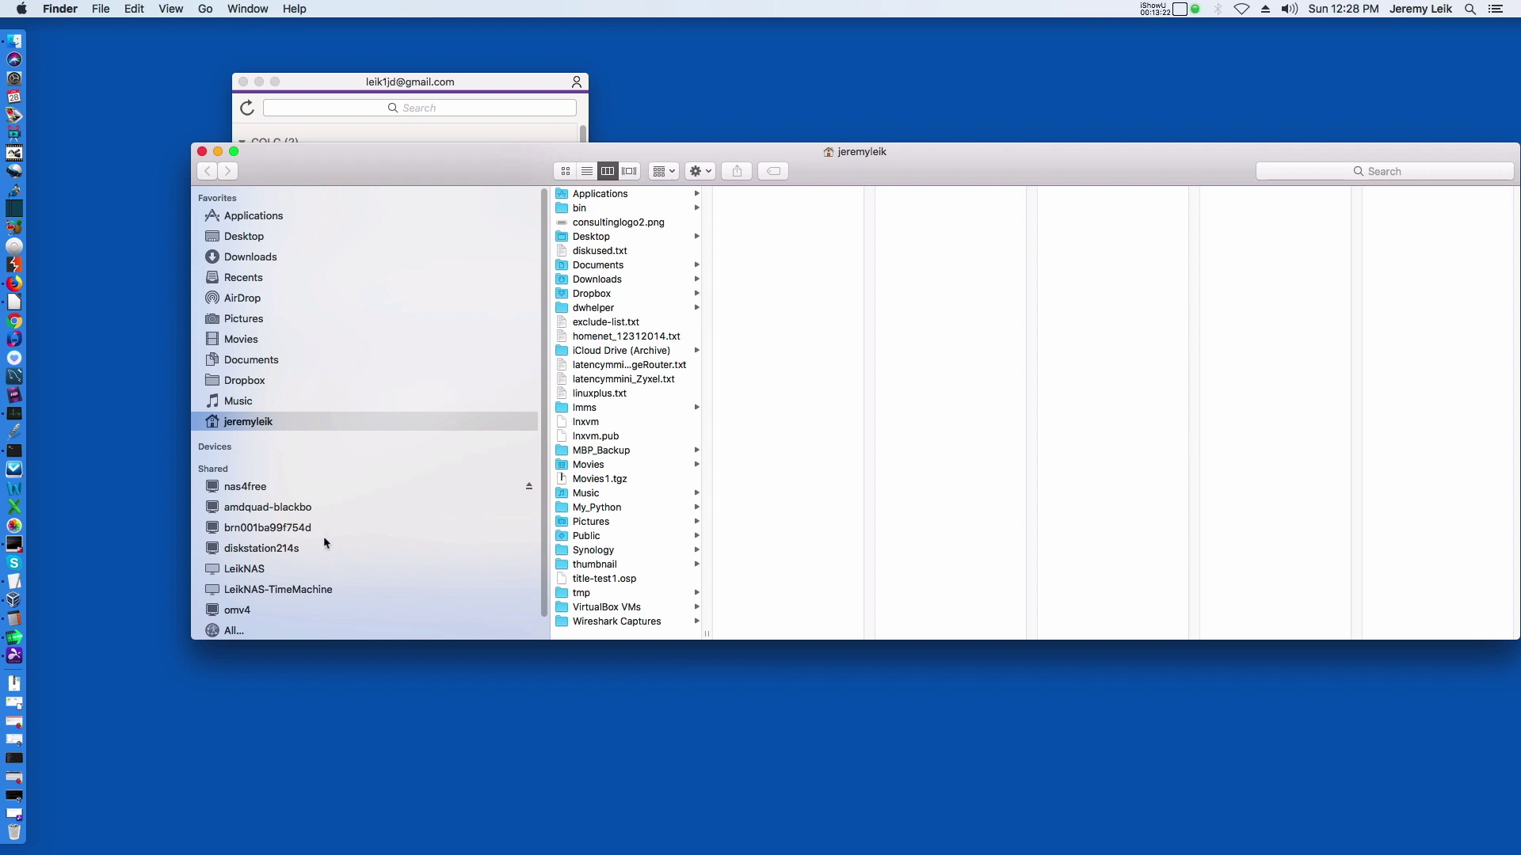
# Browse nas4free > MacMiniStuff > Windows-Test and open Wifi85kPackets.pcapng with Wireshark.
pyautogui.scroll(-2, 324, 543)
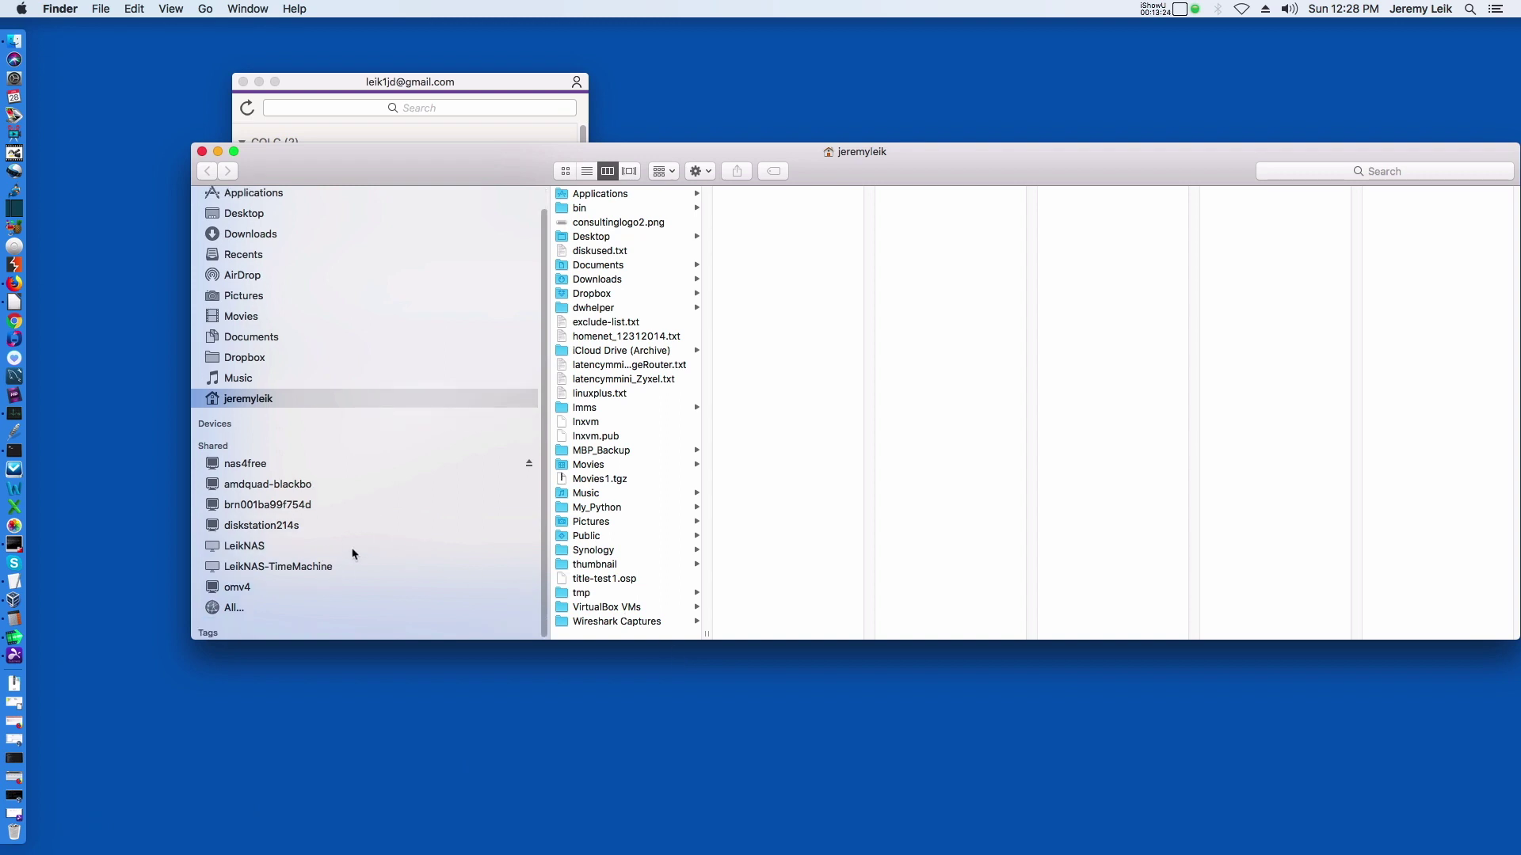
pyautogui.click(246, 467)
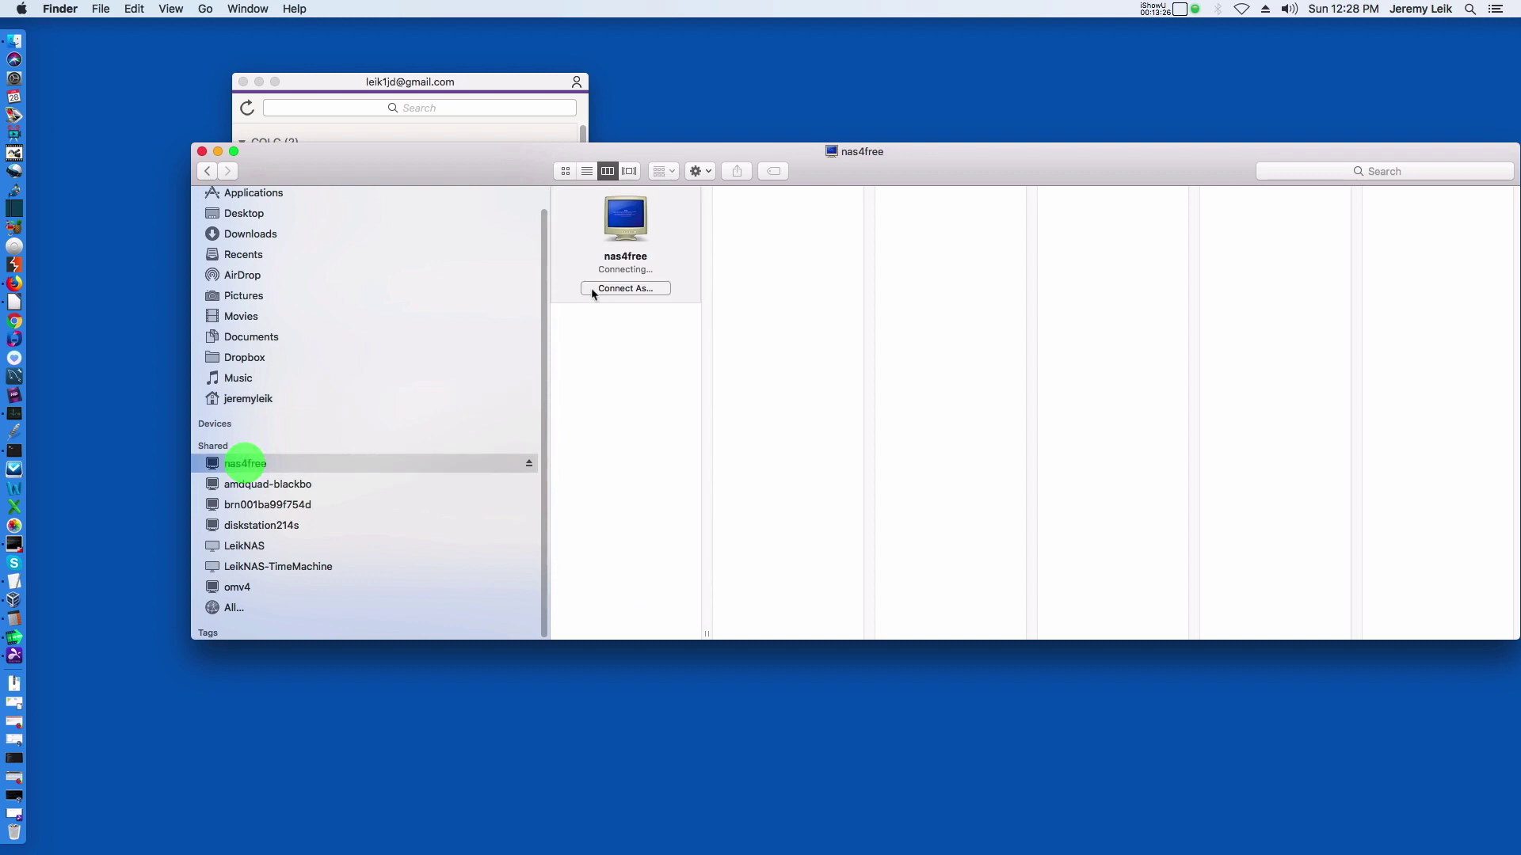
pyautogui.click(611, 311)
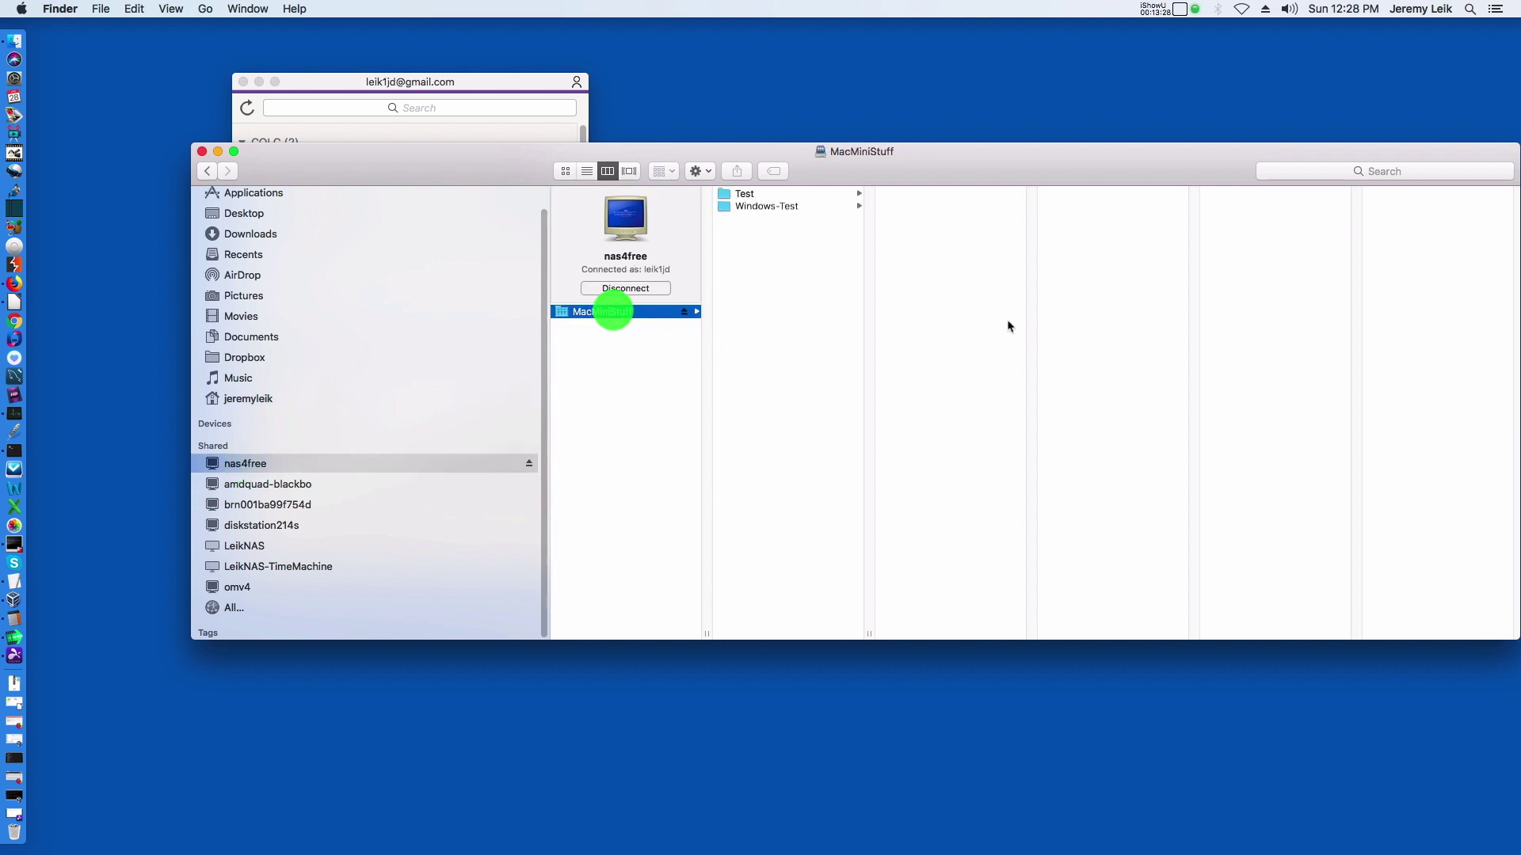
pyautogui.click(754, 208)
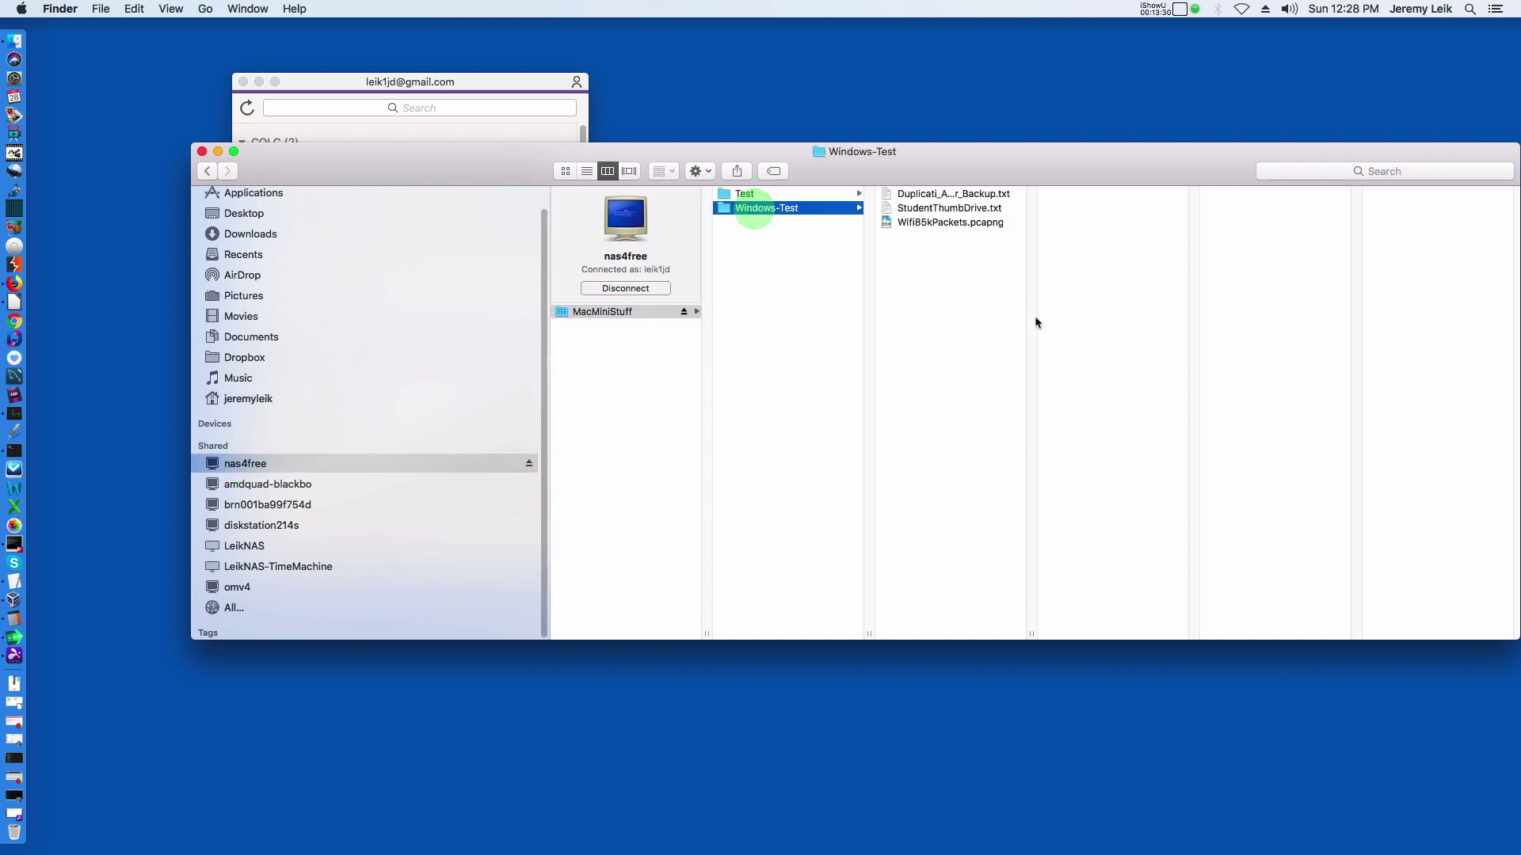
pyautogui.click(918, 225)
pyautogui.rightClick(919, 225)
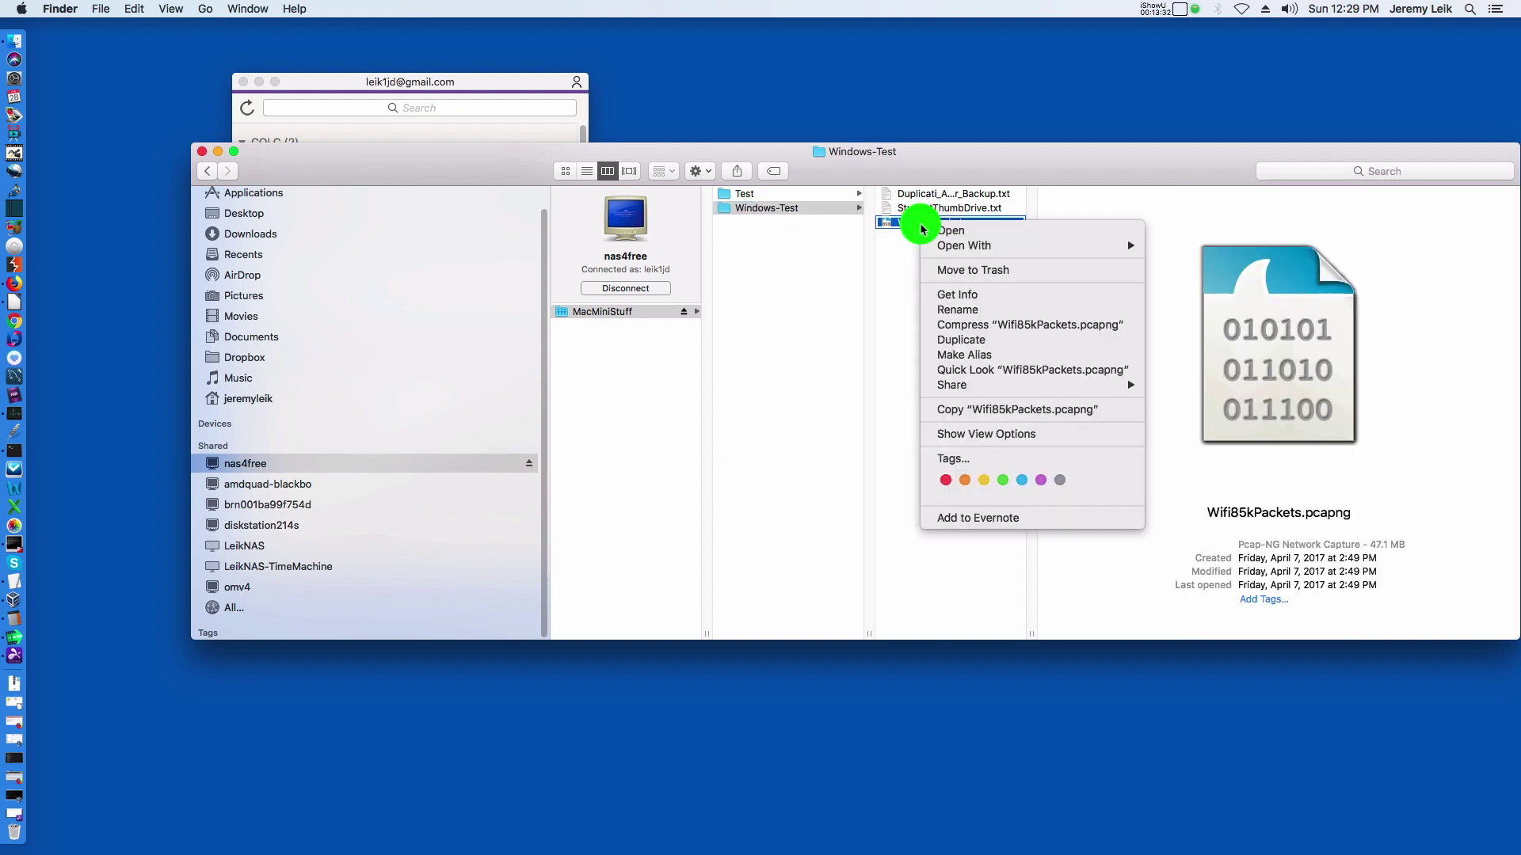
pyautogui.moveTo(962, 252)
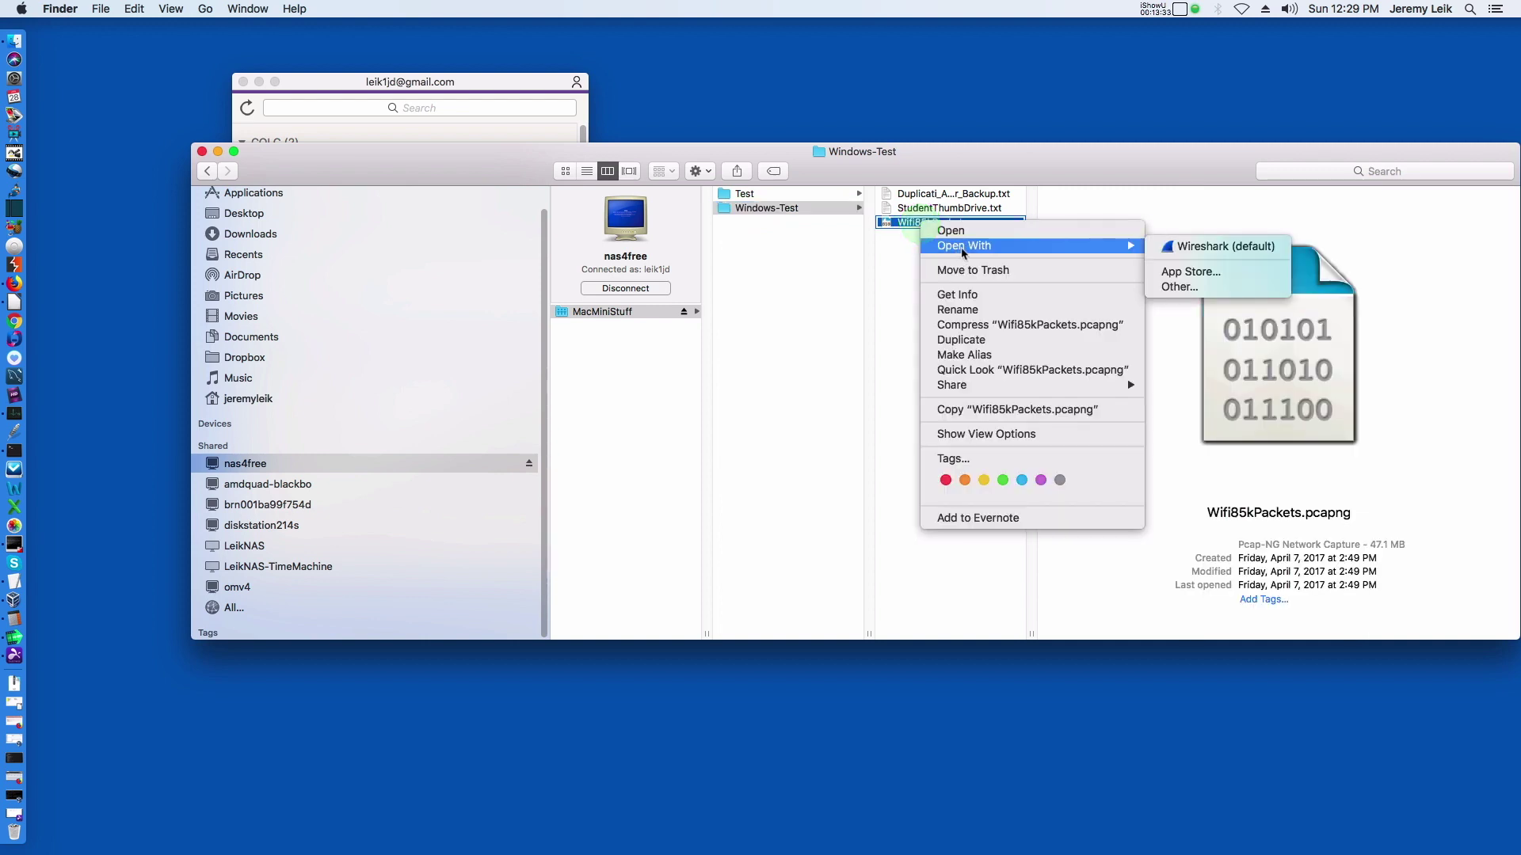
pyautogui.click(1195, 252)
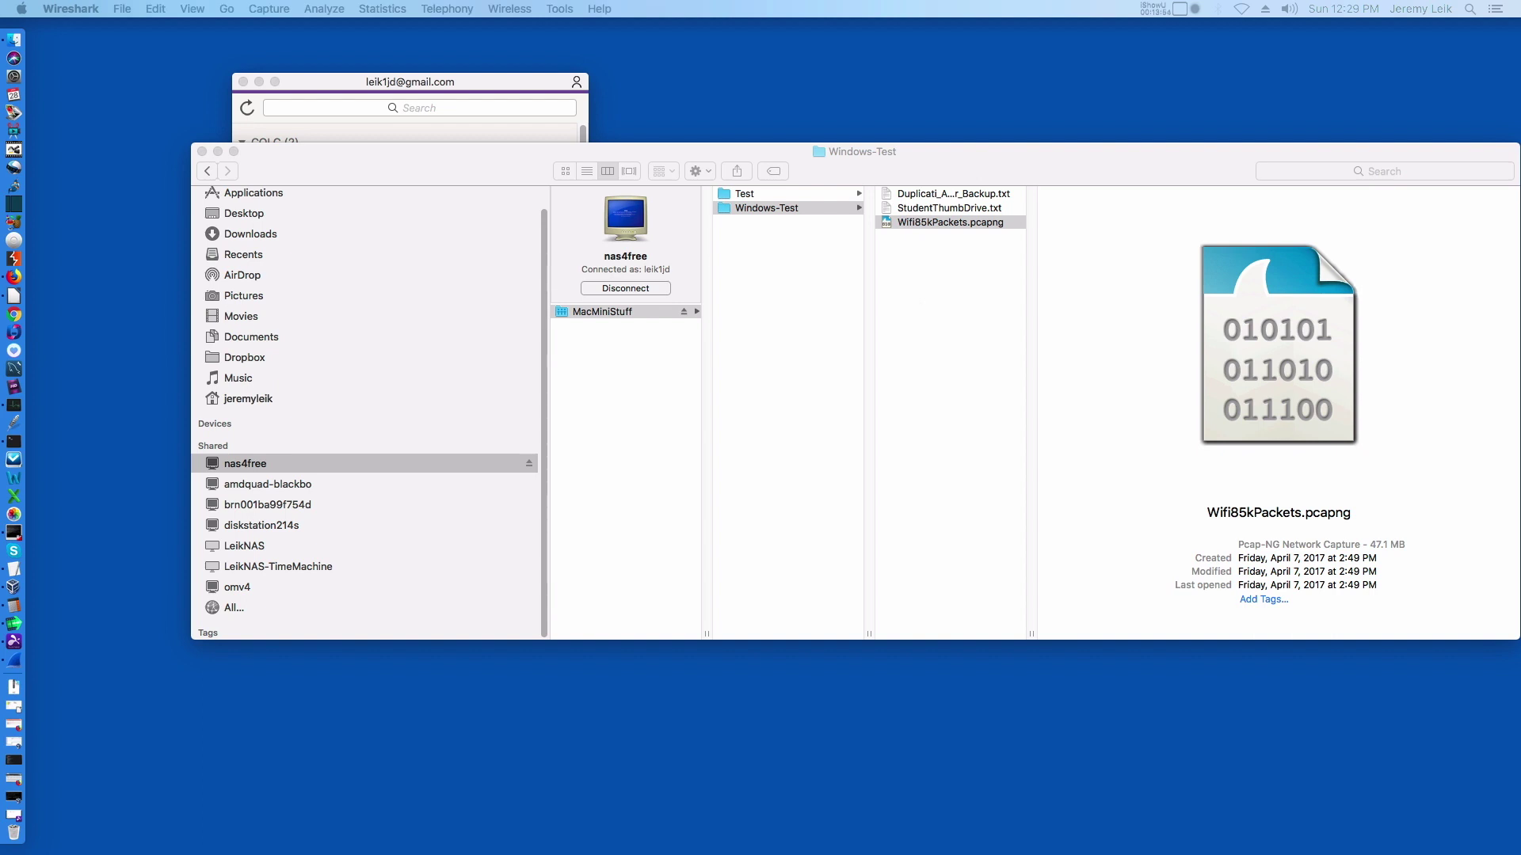
# Reposition the Wireshark window and bring the 85,393-packet Wifi85kPackets capture back to the front.
pyautogui.moveTo(1489, 27)
pyautogui.mouseDown()
pyautogui.moveTo(903, 24)
pyautogui.moveTo(919, 25)
pyautogui.mouseUp()
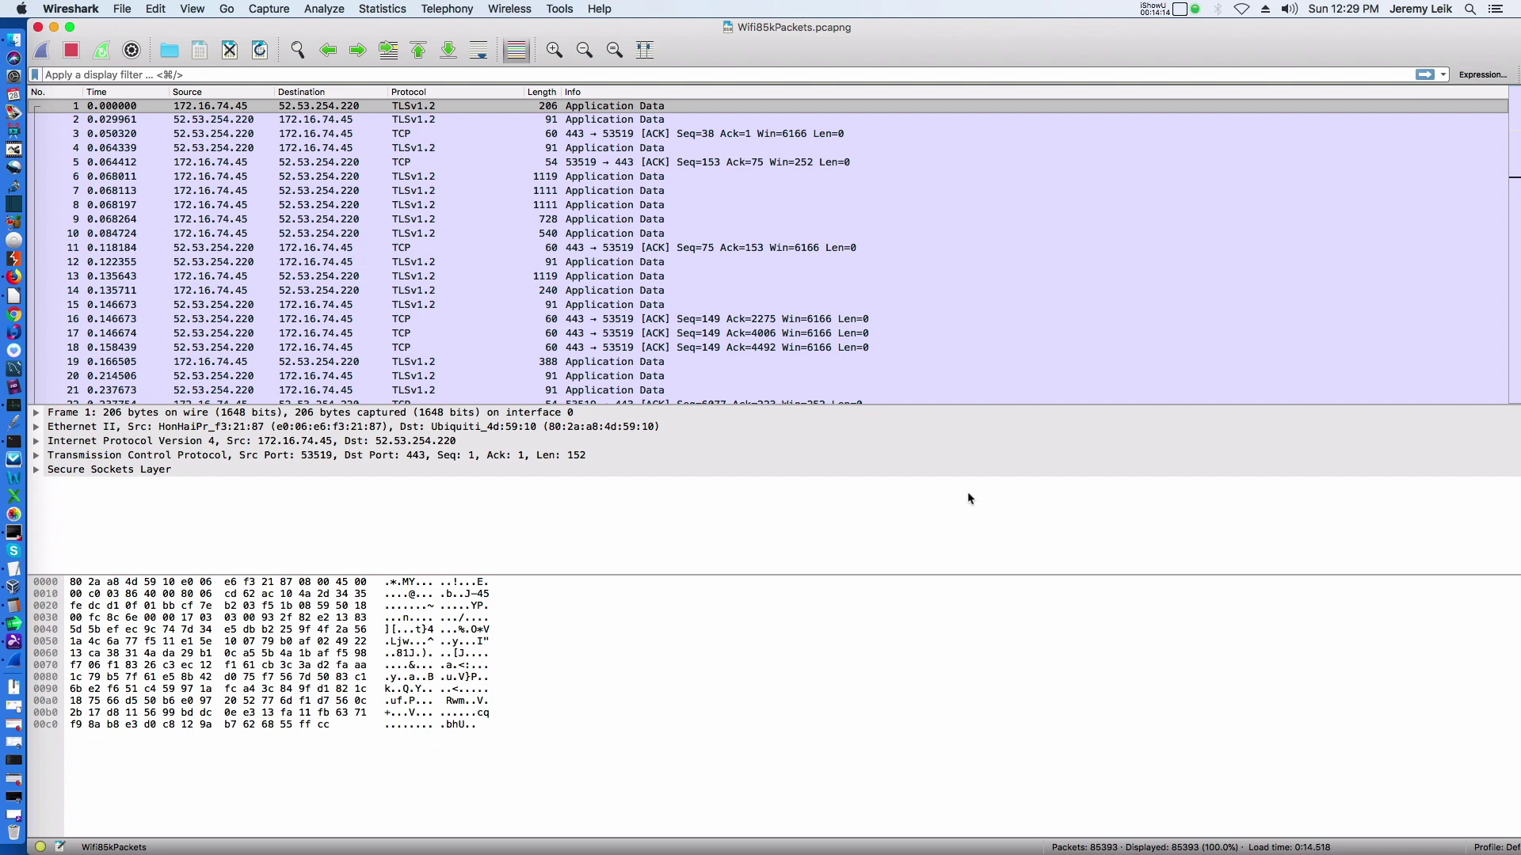
pyautogui.click(54, 27)
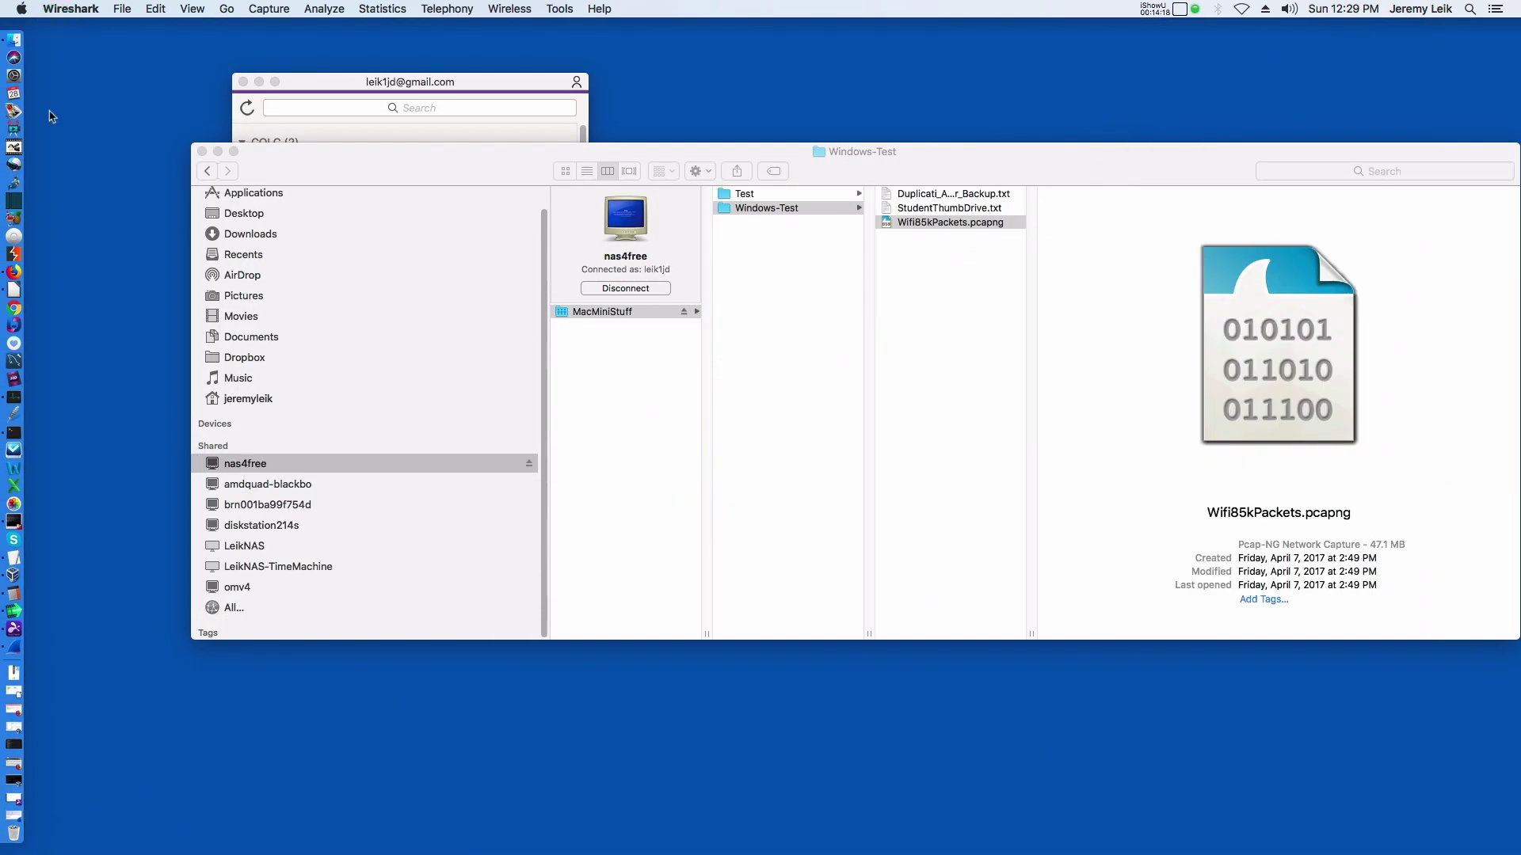
pyautogui.click(14, 650)
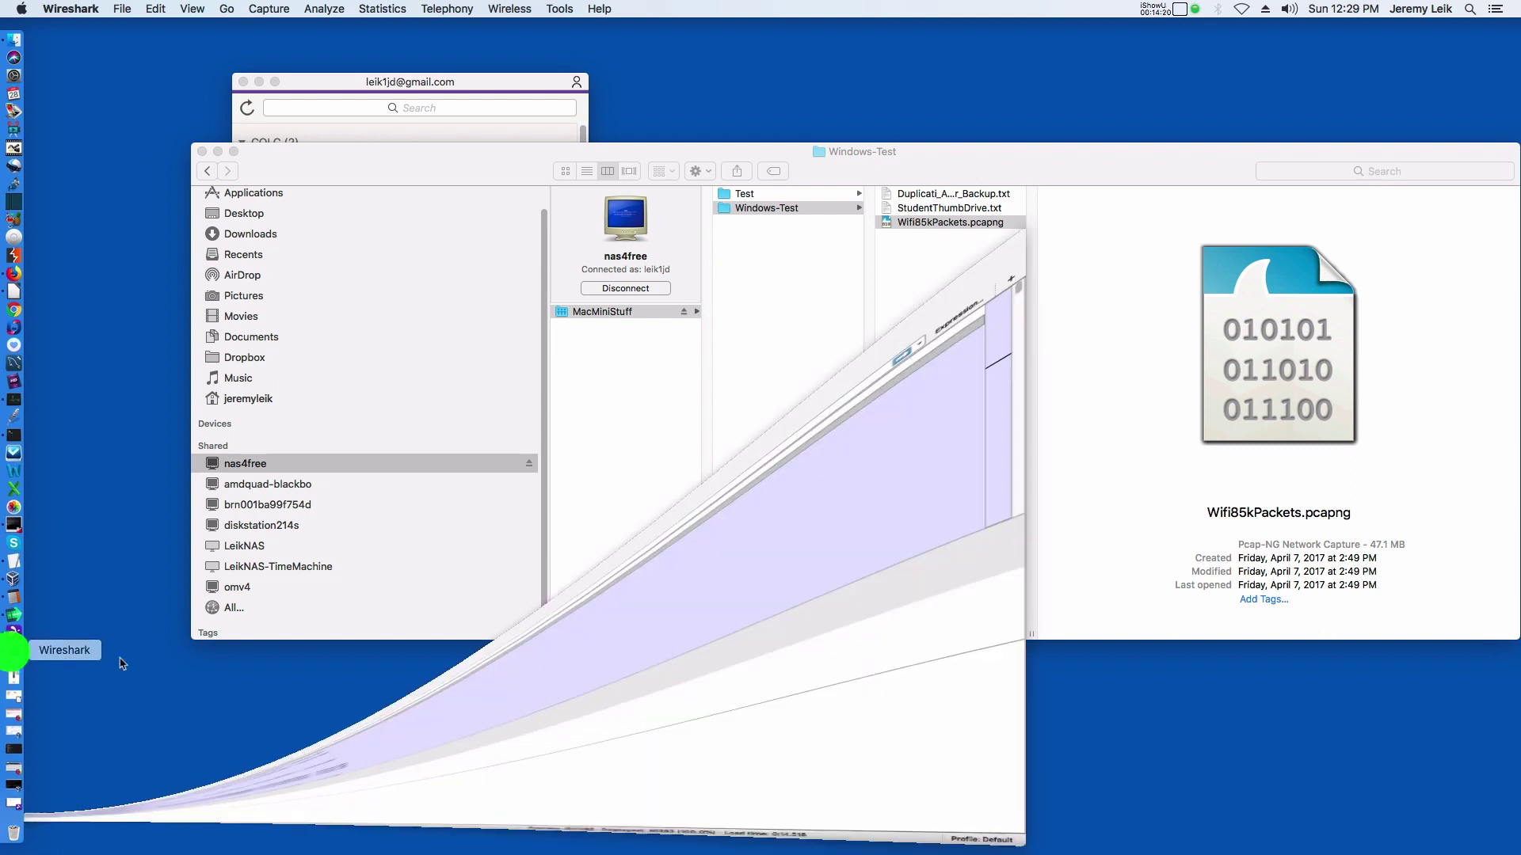
pyautogui.click(809, 770)
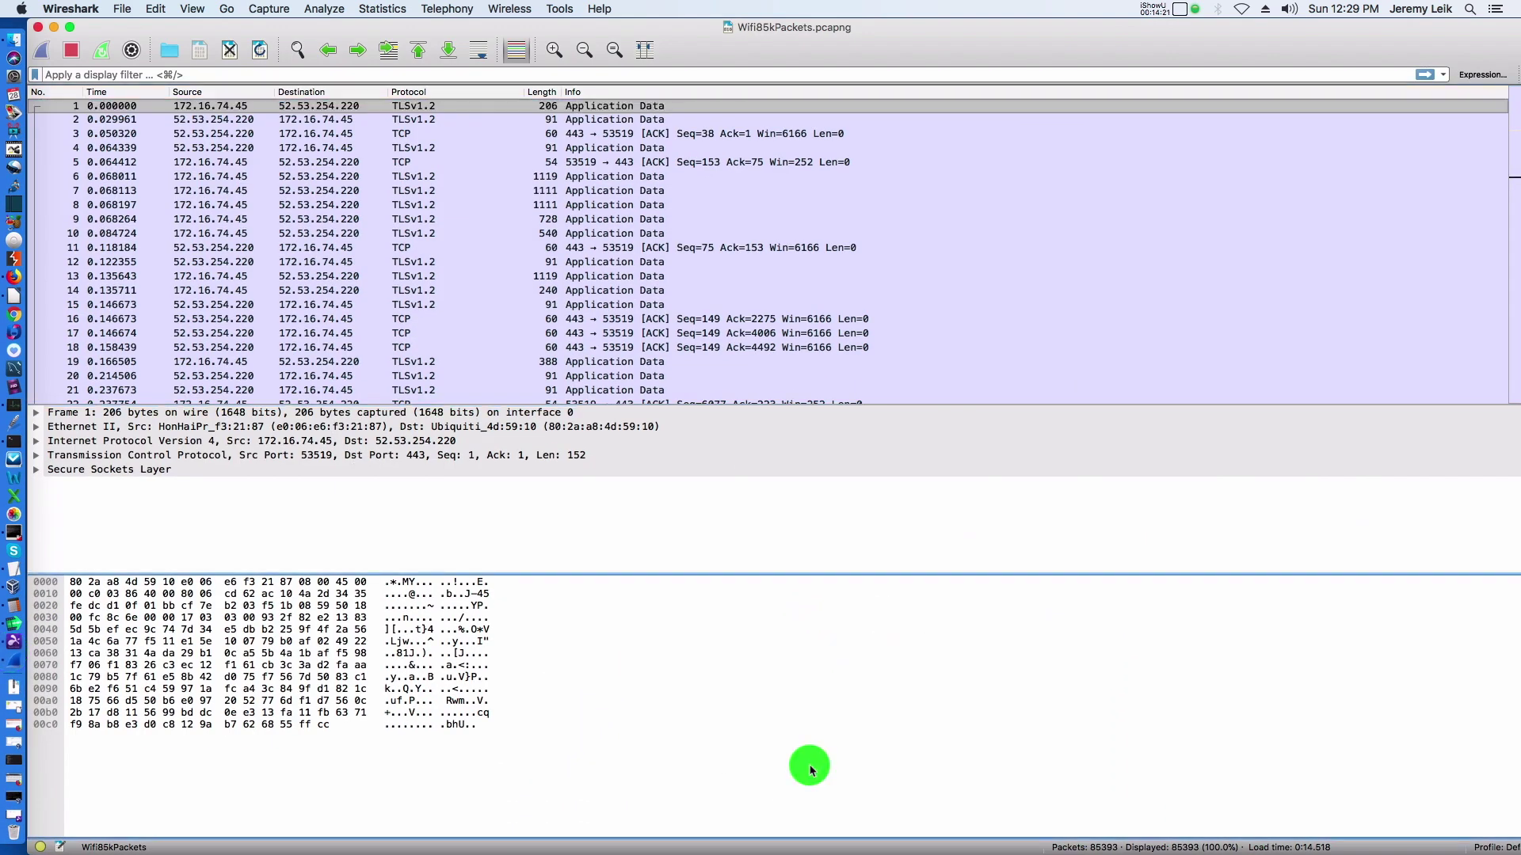
# Put Wireshark away to reveal the Windows-Test folder holding the 47.1 MB Wifi85kPackets.pcapng.
pyautogui.press('super+w')
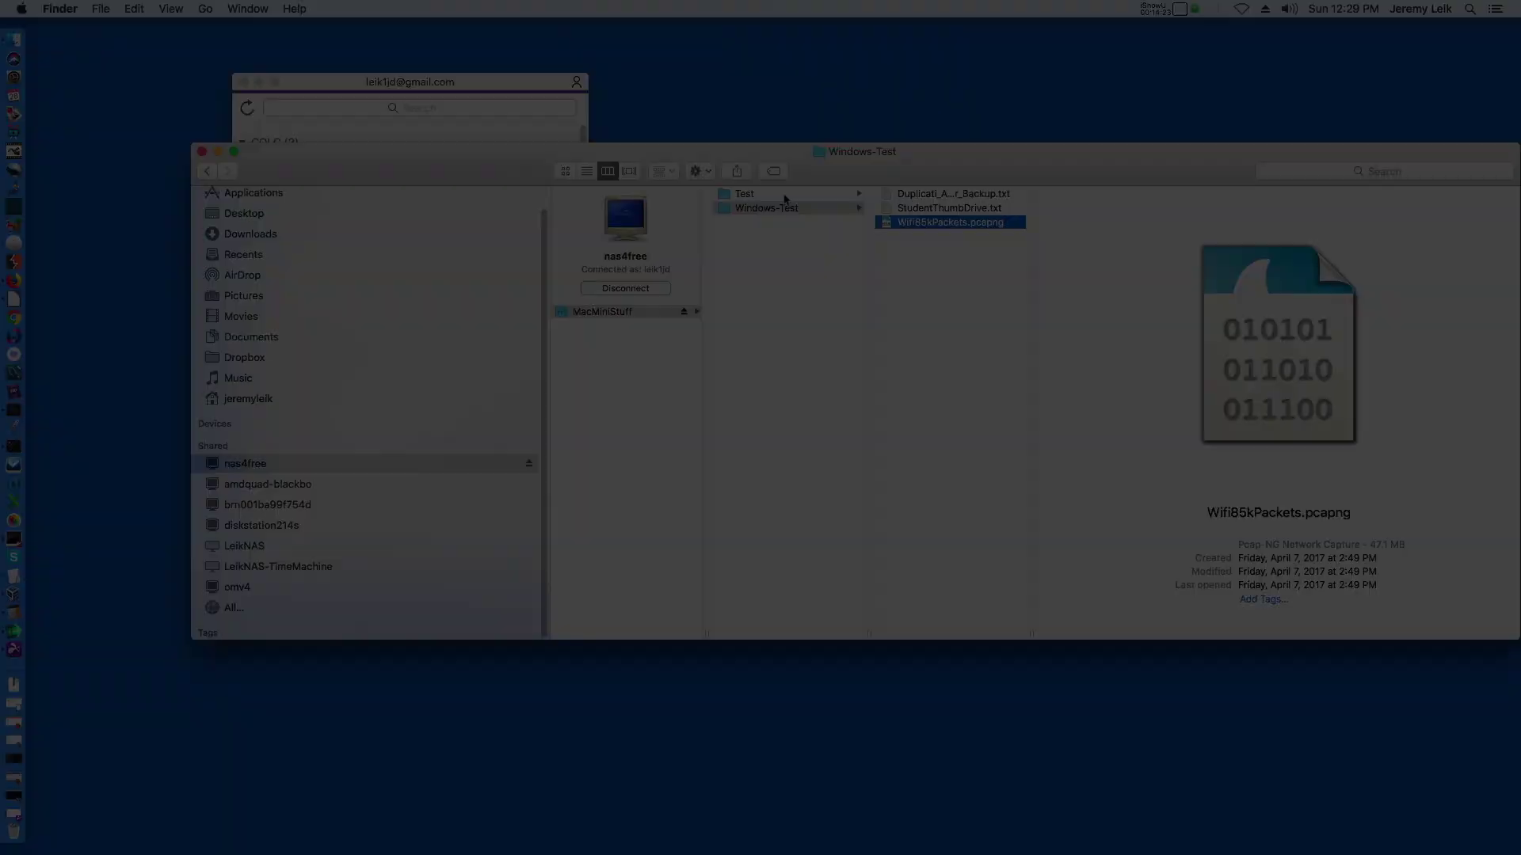